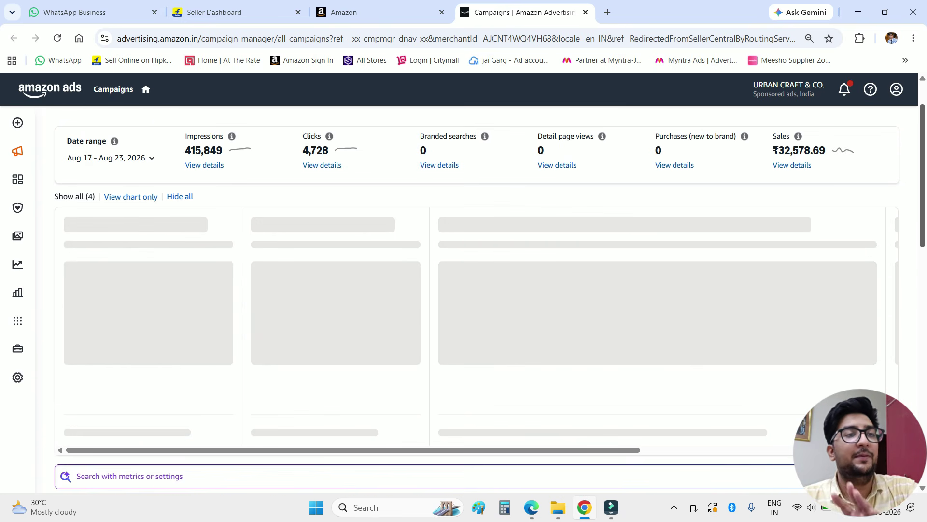
- Examine the campaign Performance overview and the metrics that can replace ACOS in its first tile
drag(925, 202, 924, 316)
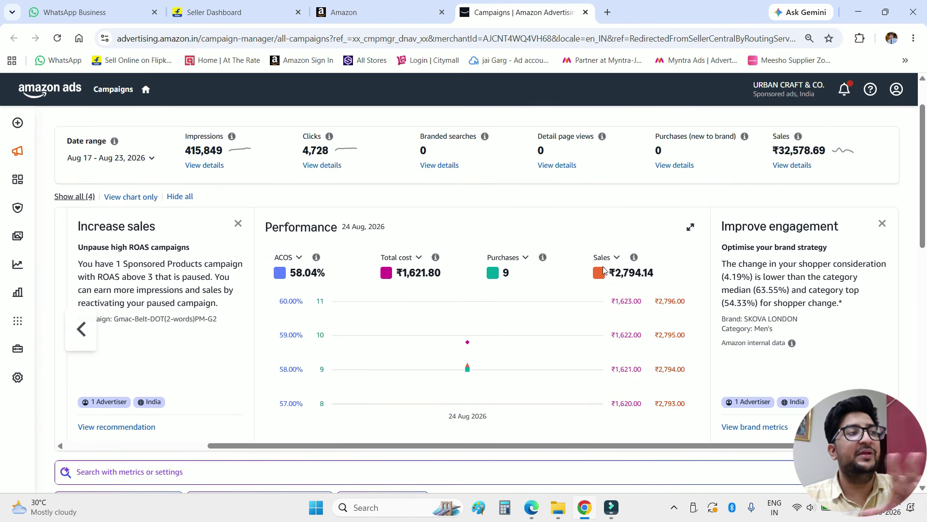
scroll(637, 294, down, 3)
scroll(637, 294, up, 1)
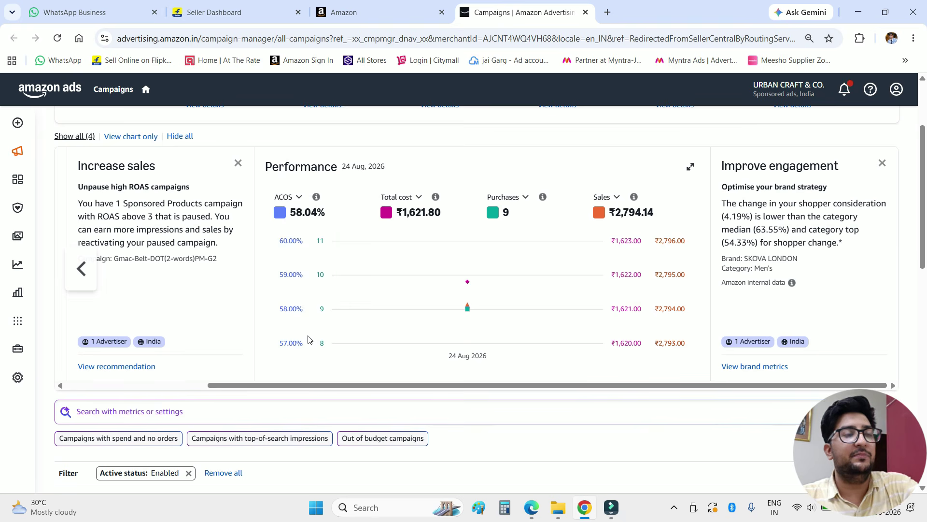
click(282, 199)
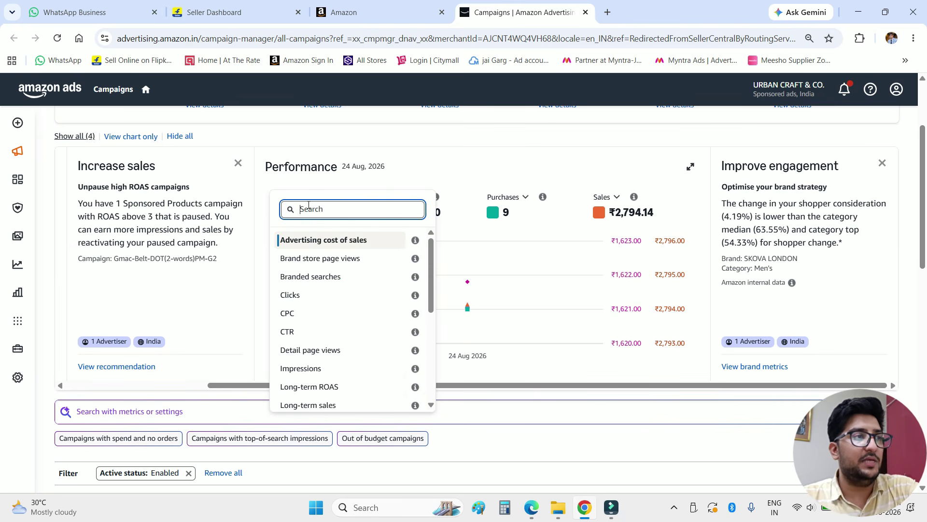
click(413, 178)
click(289, 198)
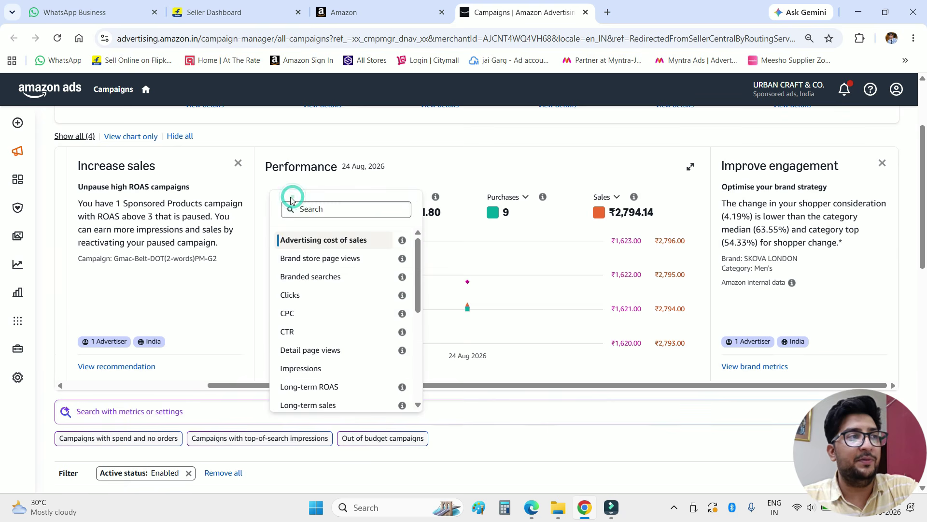
scroll(318, 313, down, 5)
scroll(318, 323, up, 5)
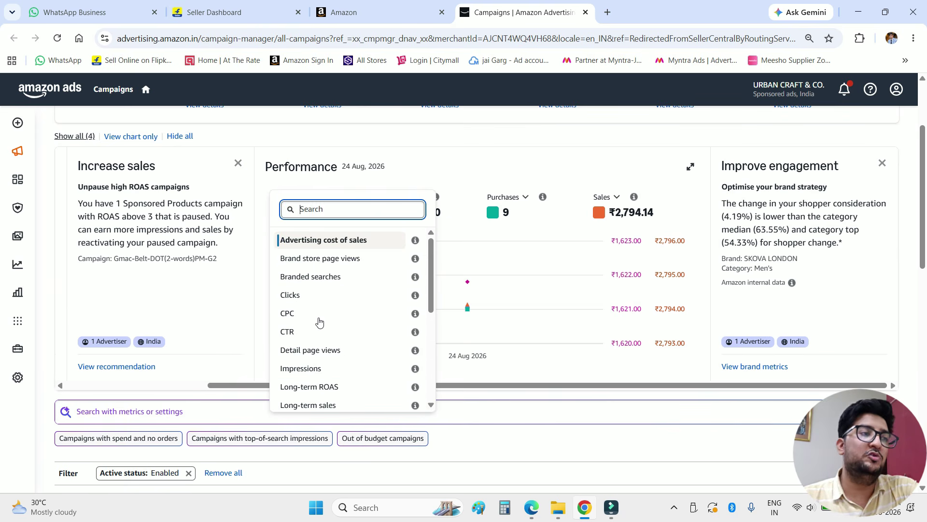
click(516, 149)
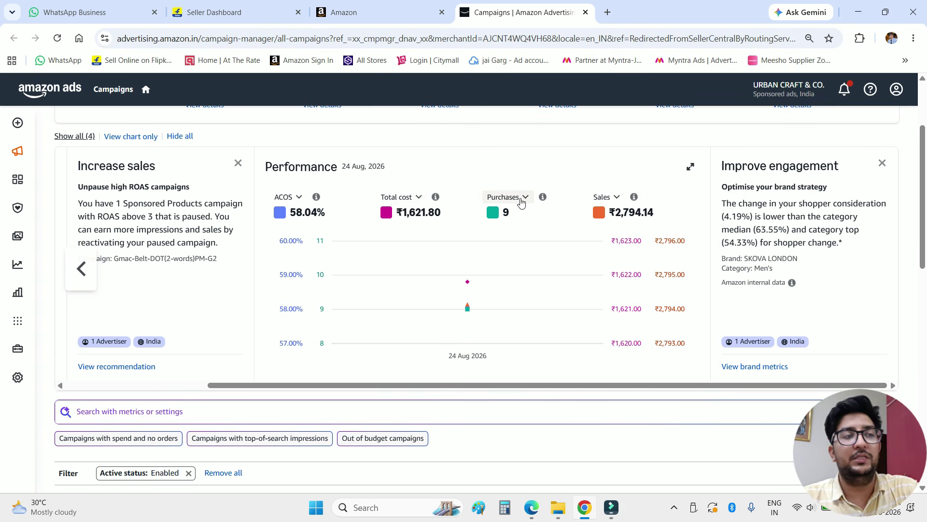
- Switch the Sales metric in the Performance chart to CPC
click(607, 198)
scroll(666, 271, down, 5)
scroll(650, 274, up, 5)
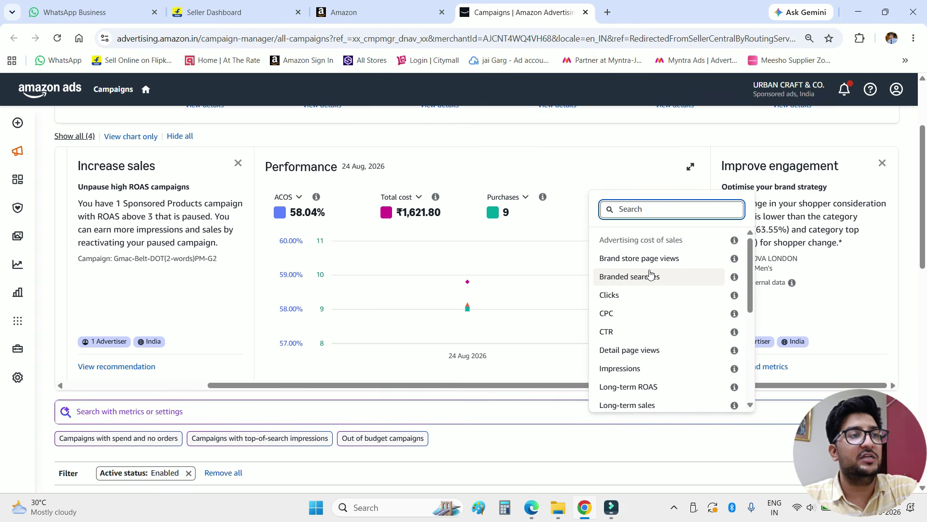
scroll(661, 293, down, 1)
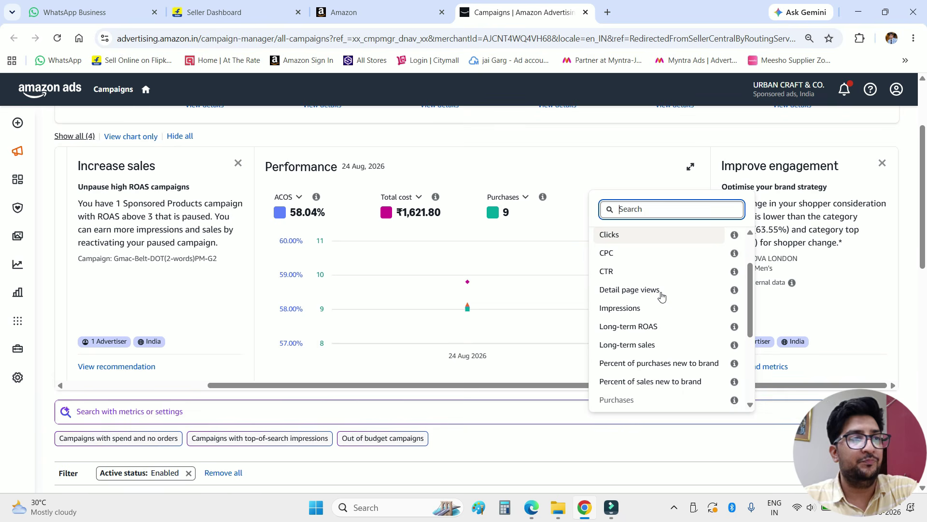
click(655, 255)
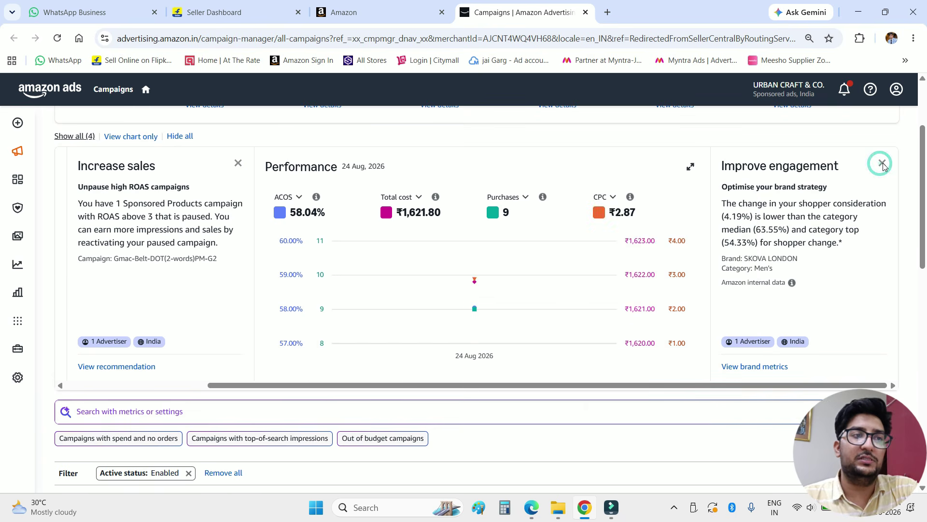
- Set the fourth metric of the Performance chart to ROAS
click(615, 197)
scroll(632, 314, down, 5)
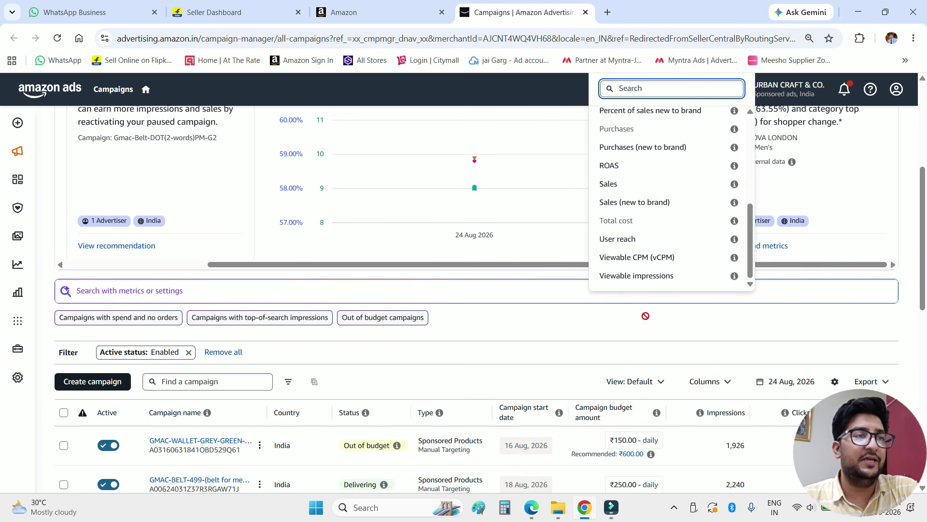
scroll(657, 290, up, 4)
click(655, 347)
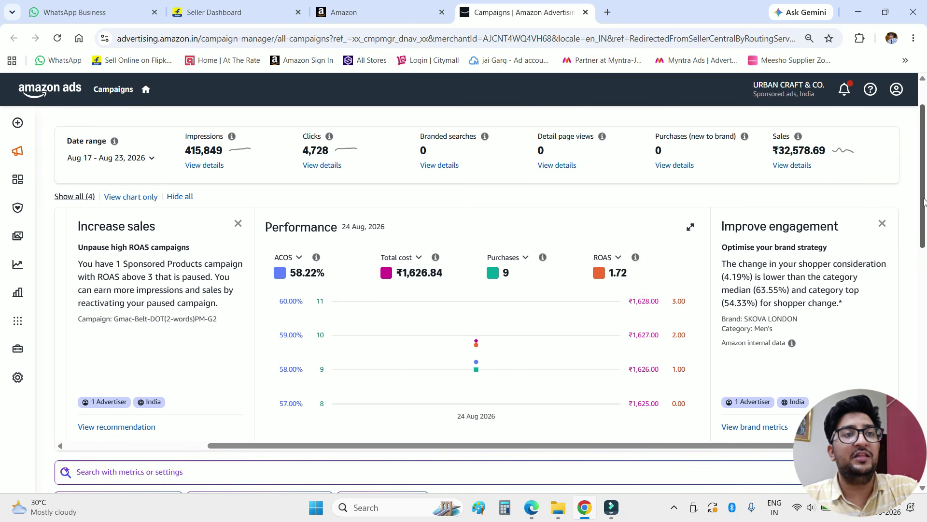
- Review the Increase sales recommendation beside the chart and the statuses and budgets in the enabled campaigns list
scroll(614, 252, down, 1)
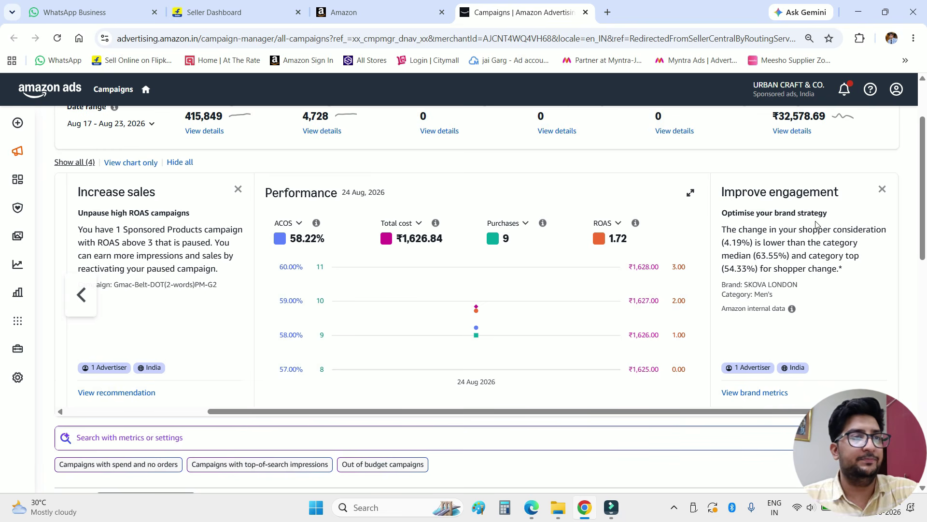
scroll(410, 256, up, 3)
scroll(198, 262, down, 3)
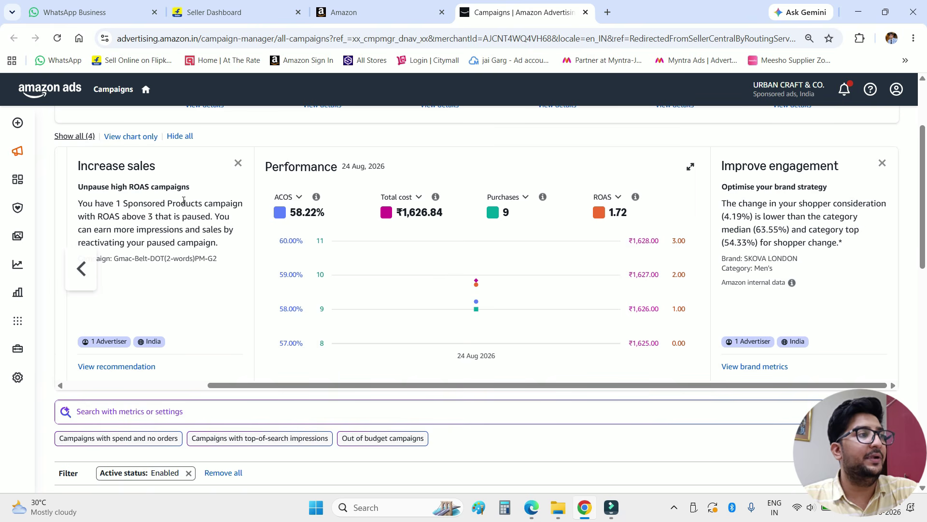
drag(88, 166, 187, 173)
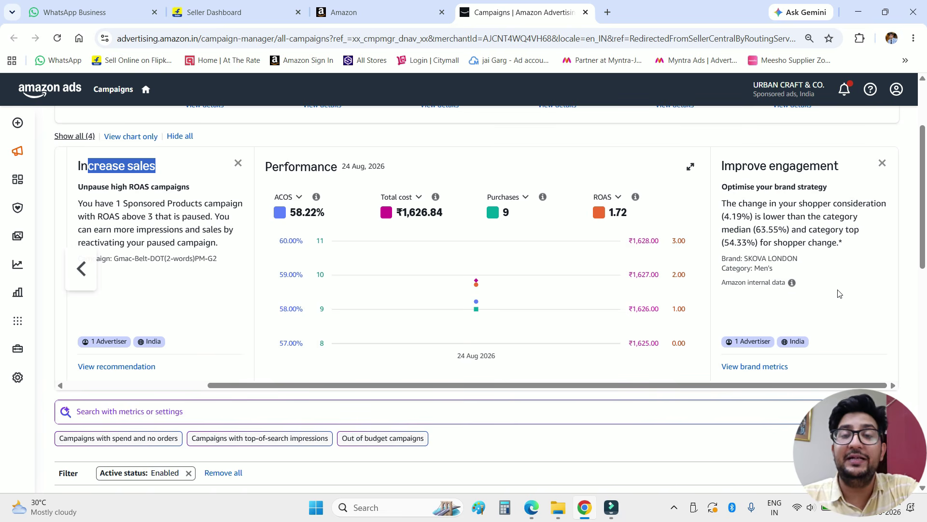
scroll(691, 247, down, 5)
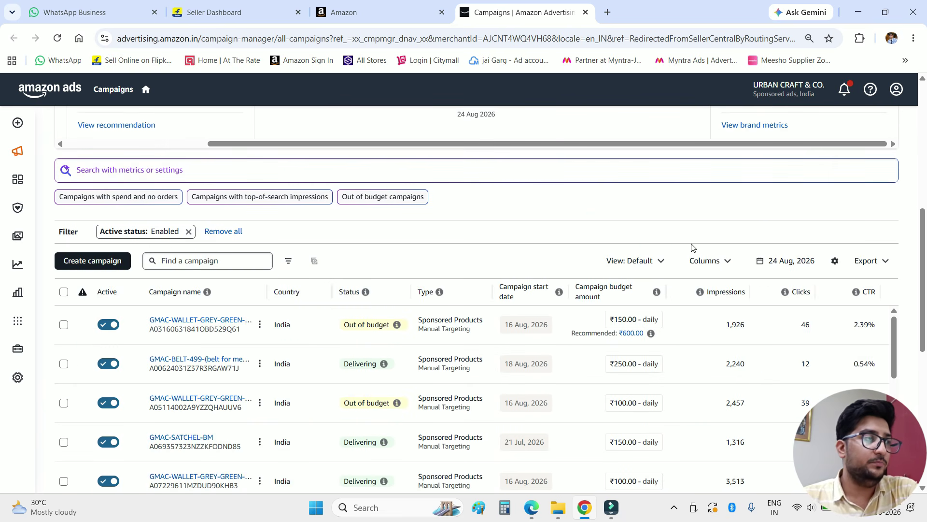
scroll(595, 207, down, 5)
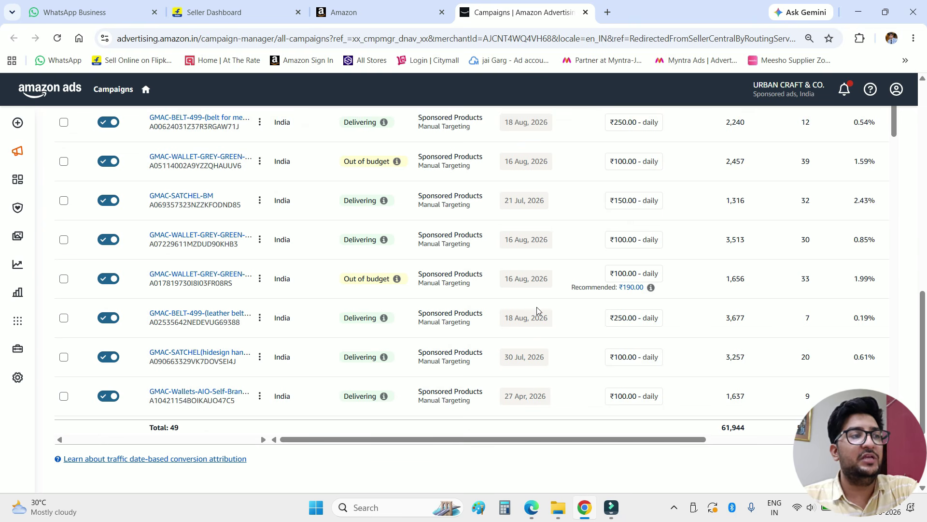
scroll(537, 309, down, 5)
scroll(538, 312, down, 5)
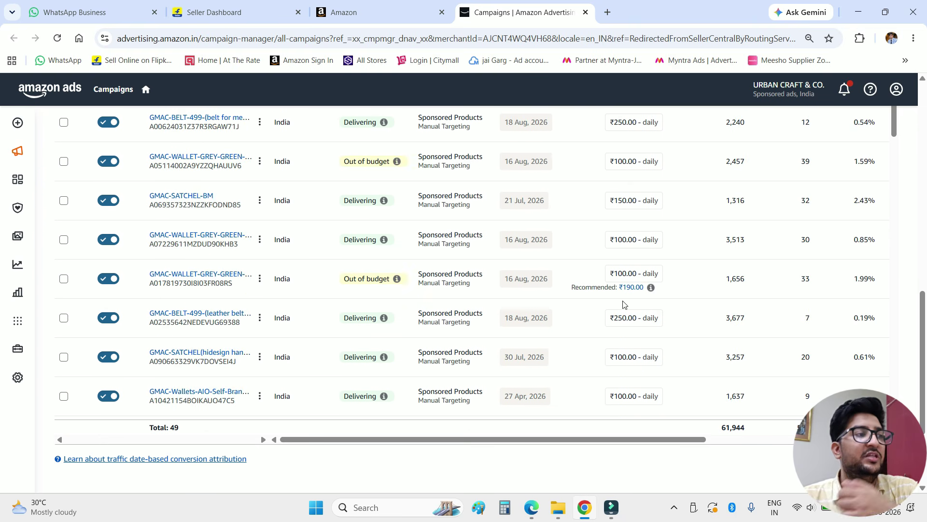
scroll(623, 304, up, 6)
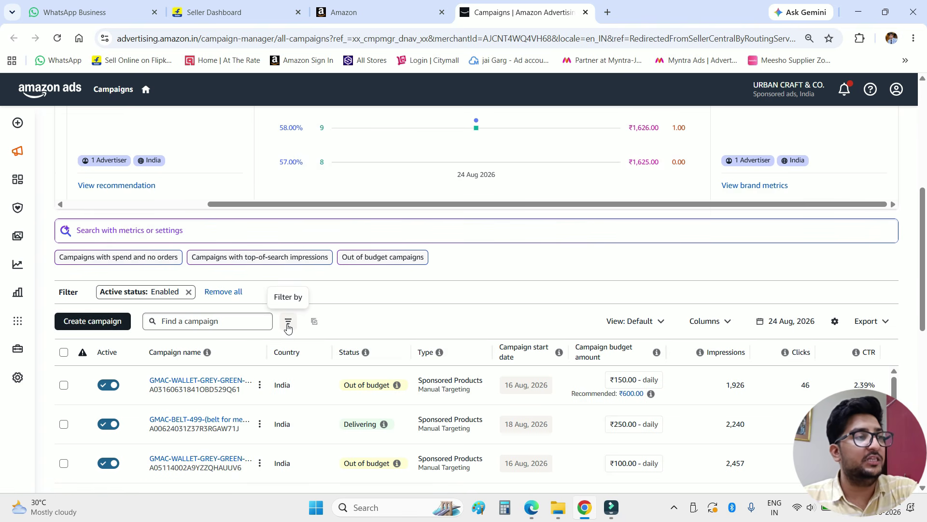
- Filter the campaign list to campaigns with ROAS greater than 5
scroll(288, 321, up, 6)
scroll(287, 327, down, 6)
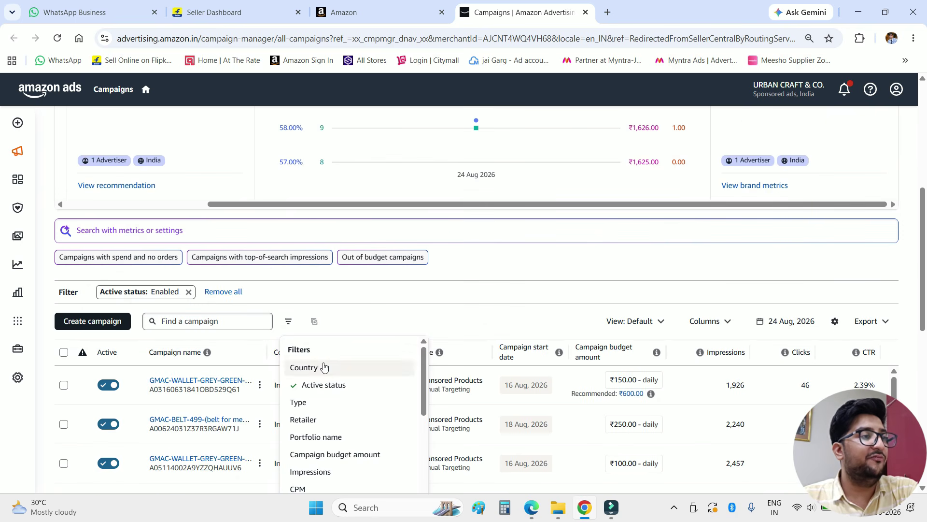
scroll(321, 367, down, 3)
scroll(321, 367, up, 3)
drag(926, 313, 926, 366)
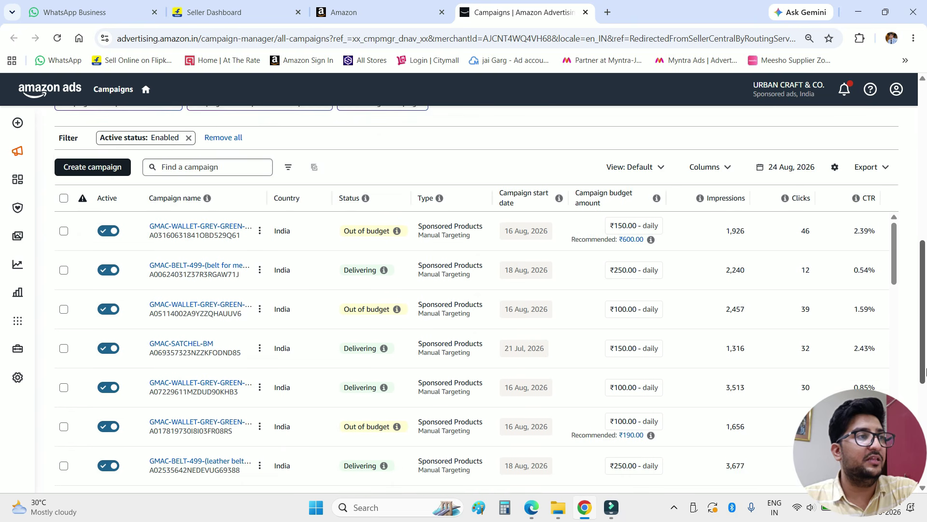
click(289, 170)
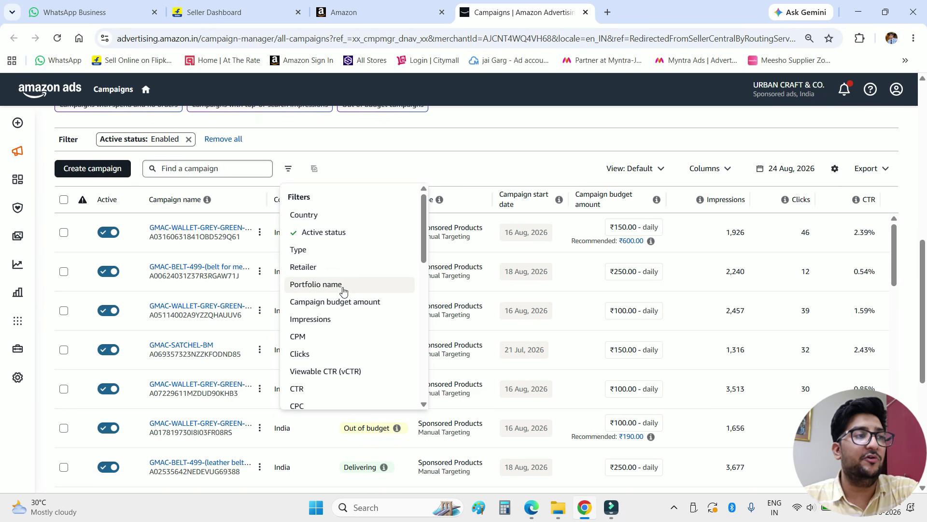
scroll(344, 324, down, 9)
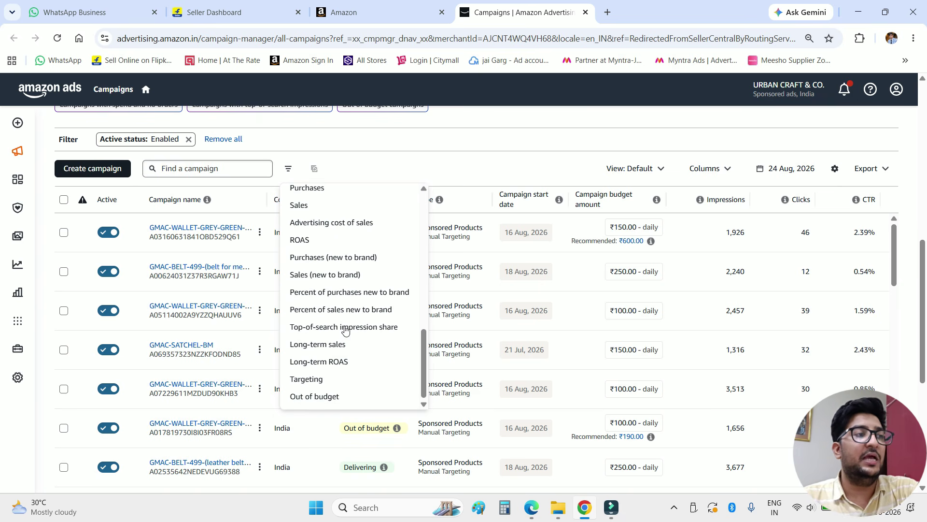
click(320, 240)
click(149, 293)
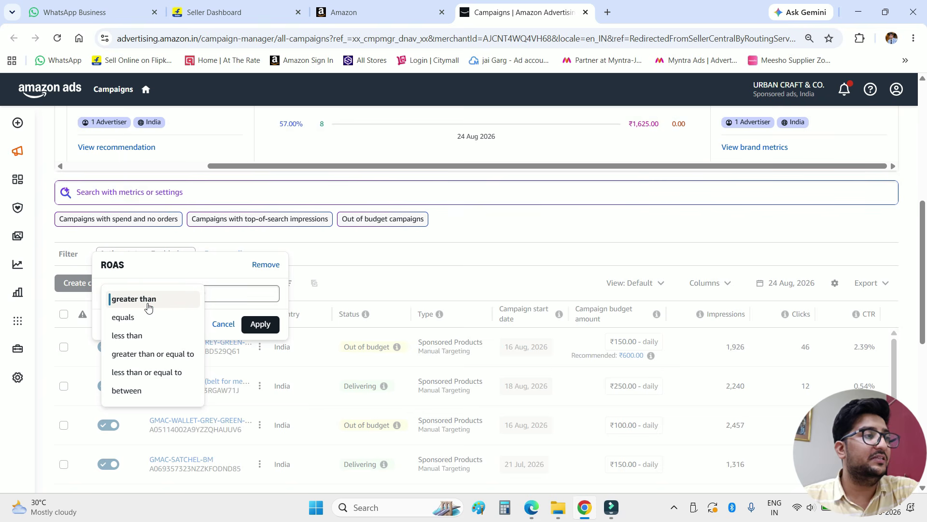
click(145, 302)
click(219, 293)
key(BackSpace)
text(5)
click(260, 324)
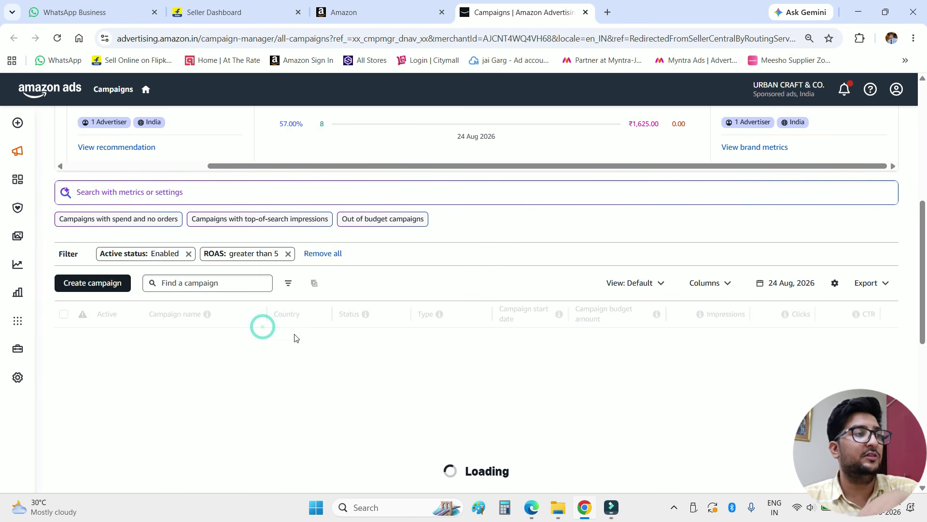
- Check the filtered campaigns' metrics, remove the ROAS filter and look at the table's view options
scroll(926, 301, down, 3)
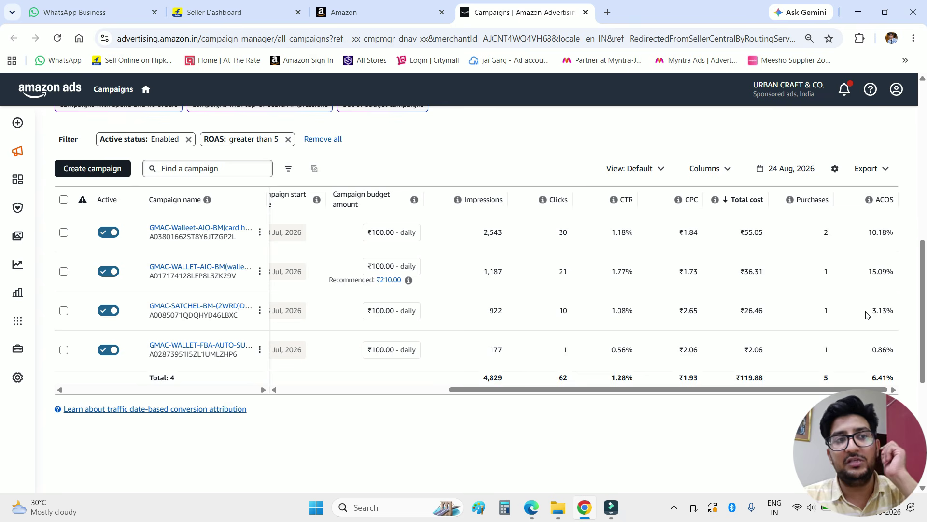
click(288, 139)
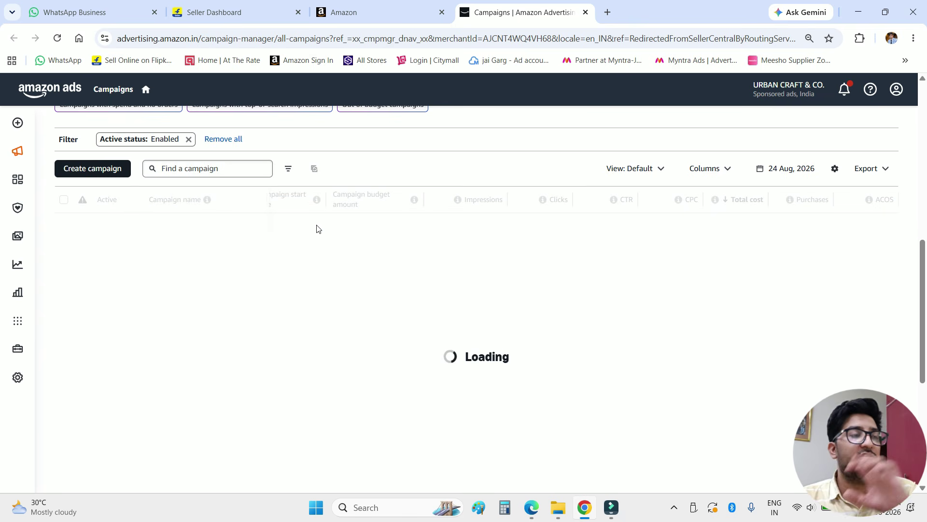
click(657, 169)
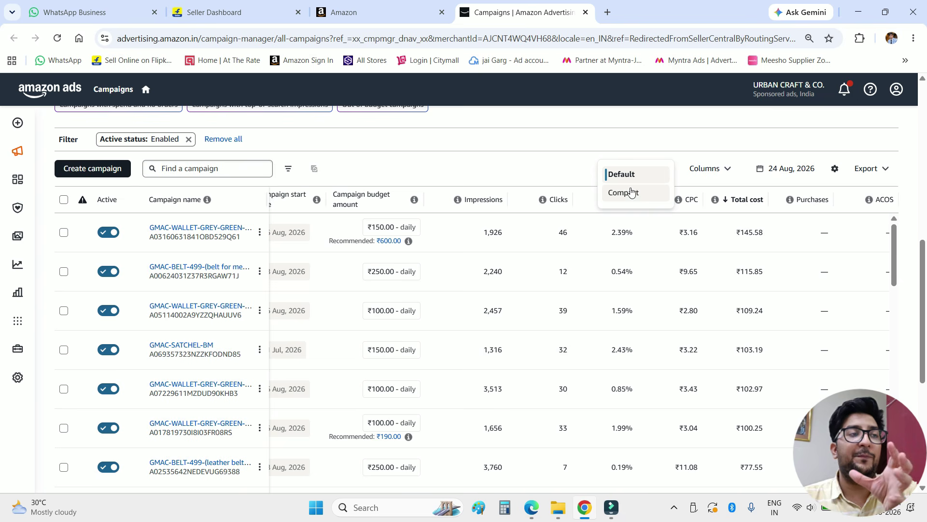
click(569, 177)
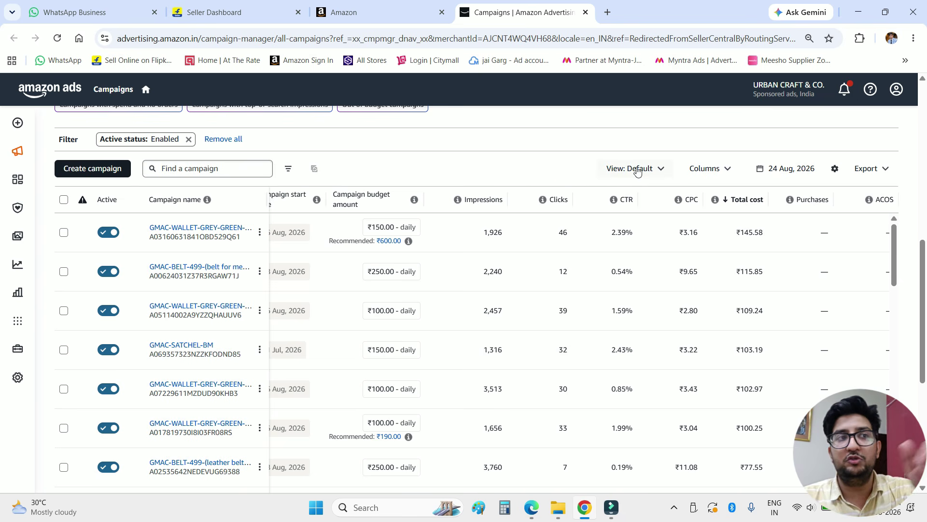
- Open column customisation for the campaign table and review the available columns, from Country and Status to the click and cost metrics
click(709, 169)
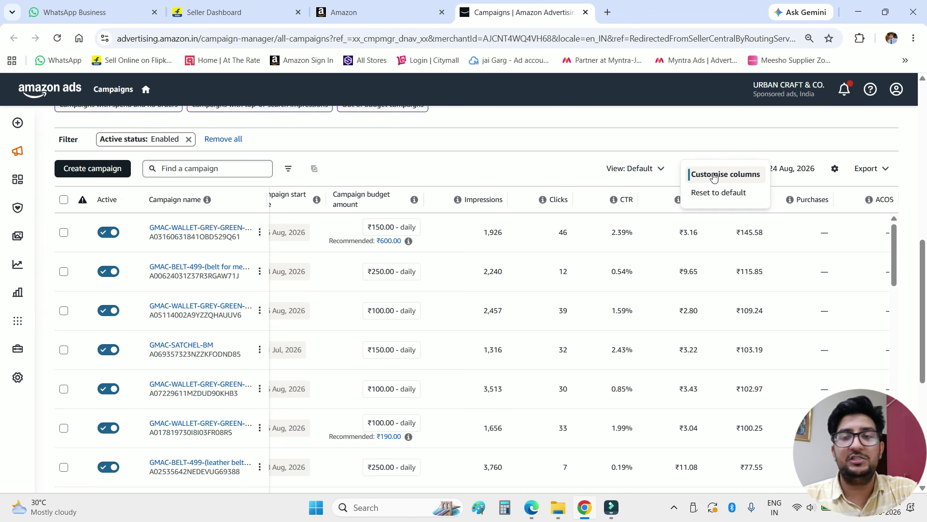
click(713, 176)
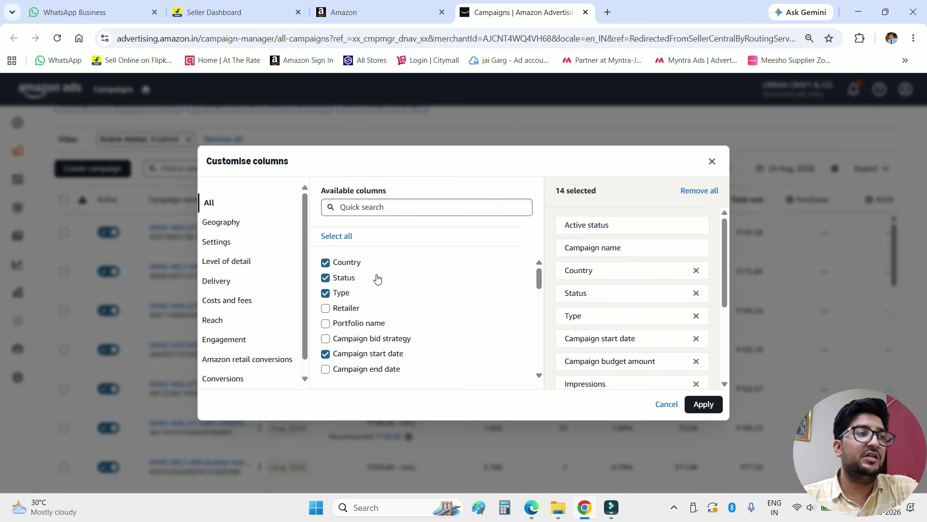
scroll(395, 296, down, 1)
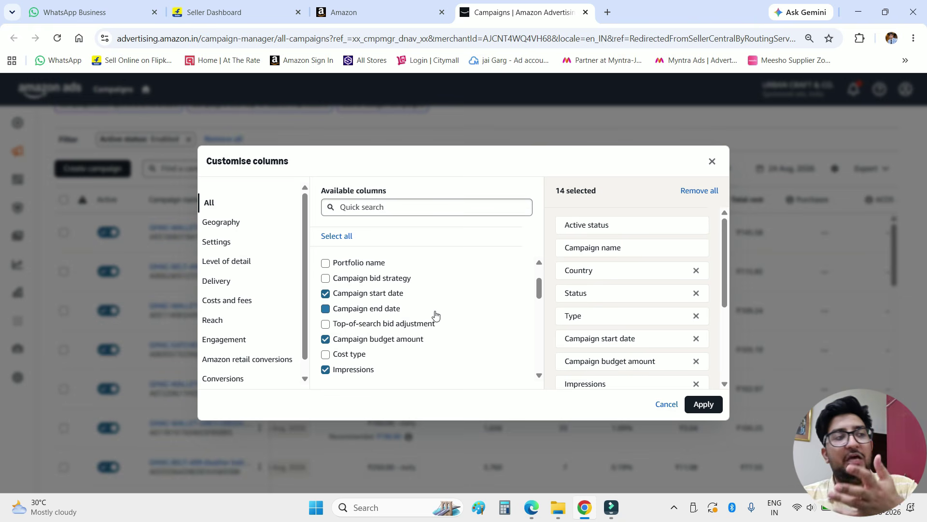
scroll(425, 309, up, 1)
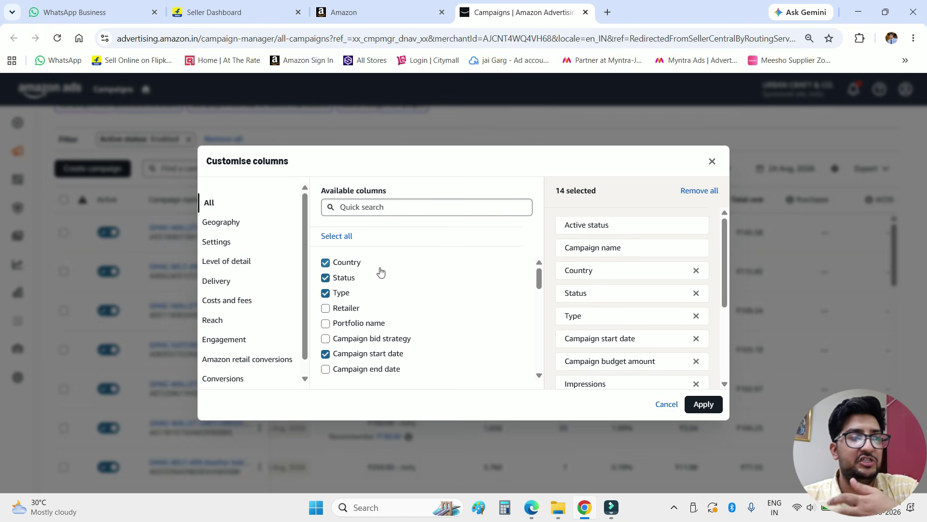
scroll(381, 270, down, 1)
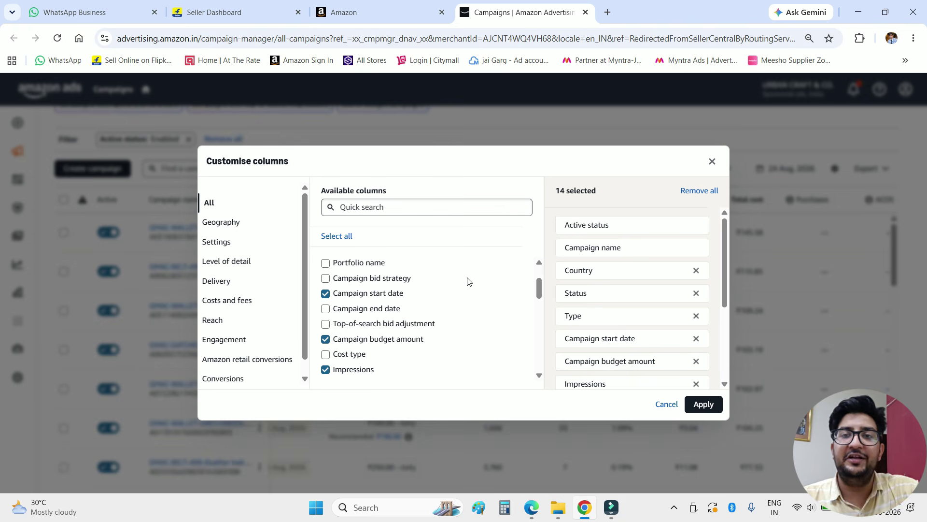
scroll(468, 282, up, 1)
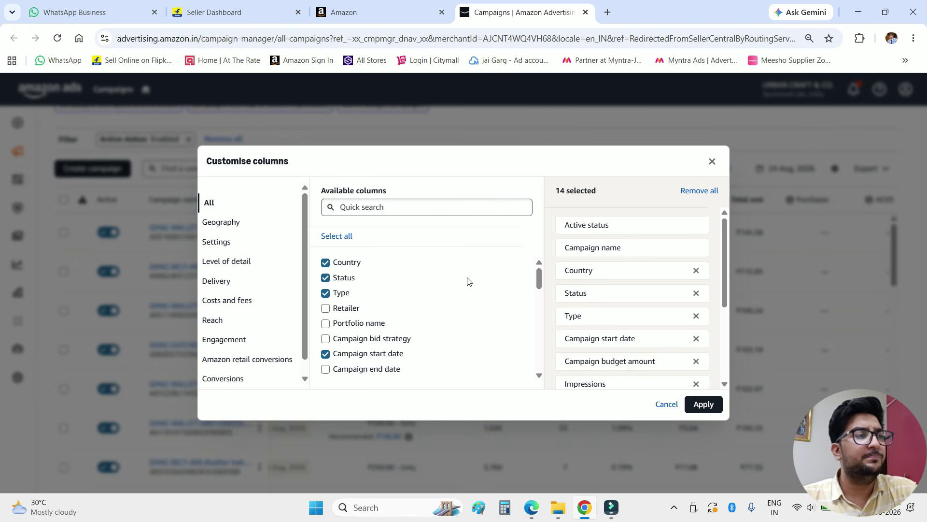
scroll(476, 331, down, 1)
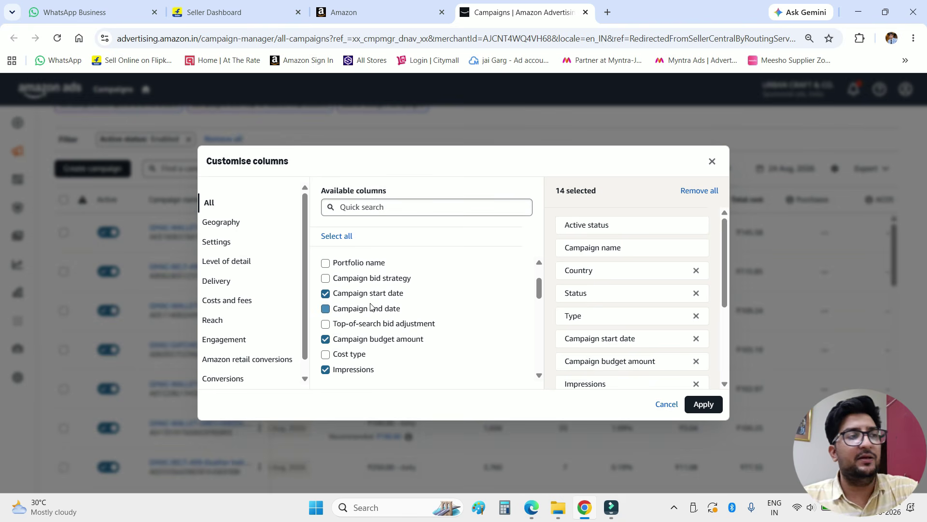
scroll(489, 307, down, 1)
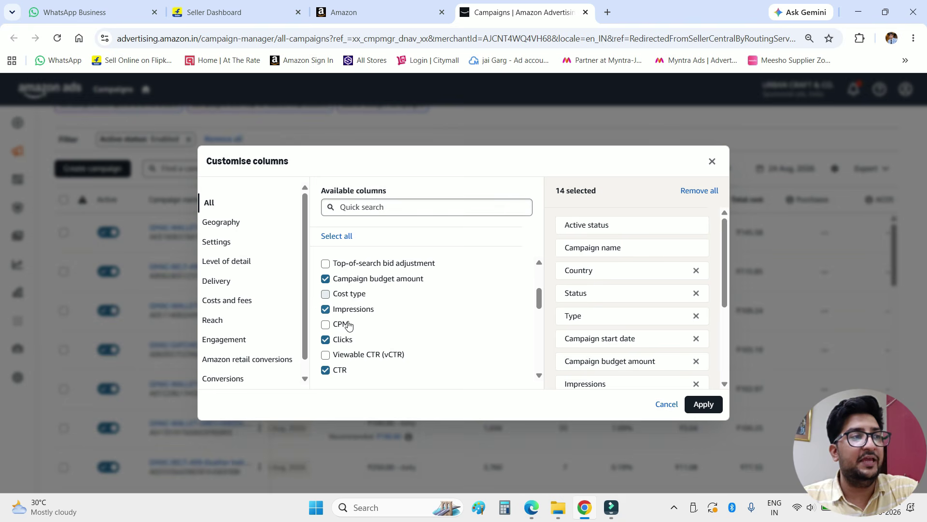
scroll(416, 306, down, 1)
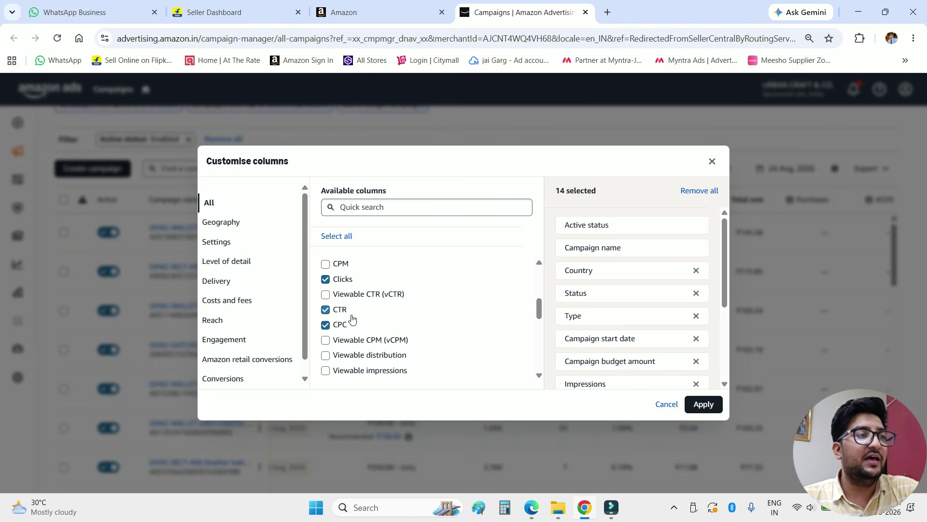
scroll(497, 326, down, 2)
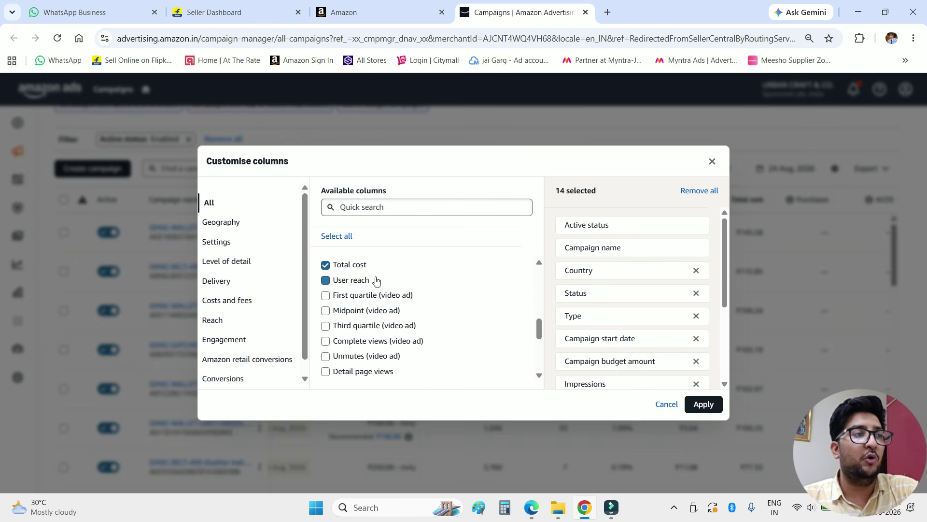
- Add the ROAS column to the campaign table and apply the column selection
scroll(412, 295, up, 1)
scroll(414, 295, down, 2)
scroll(414, 295, down, 1)
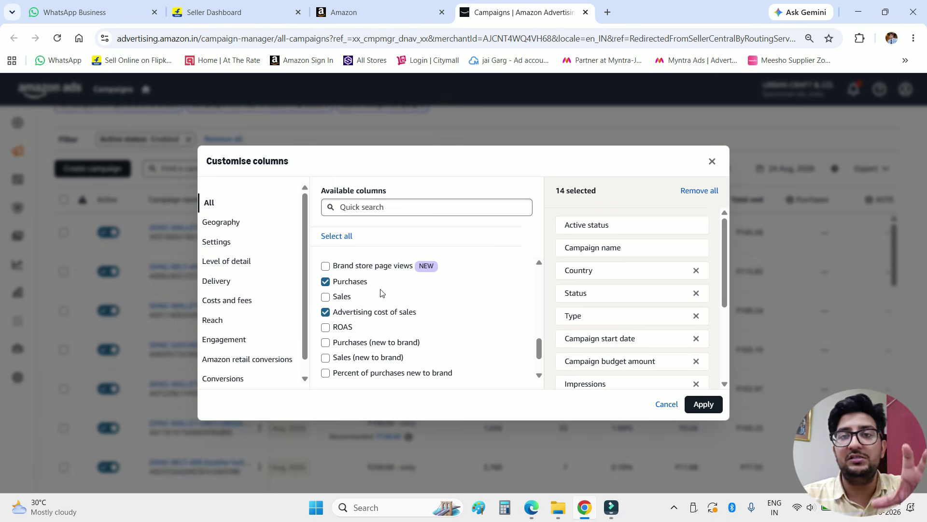
click(391, 332)
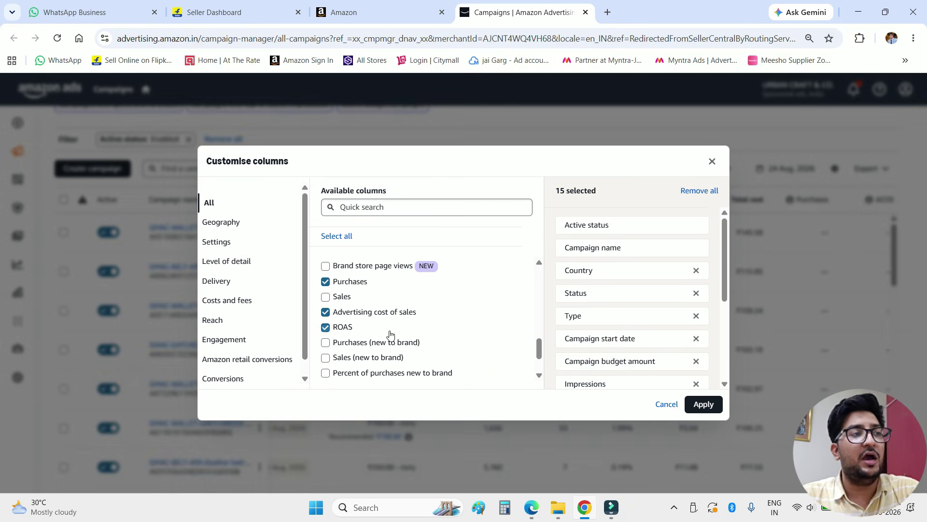
scroll(395, 356, down, 1)
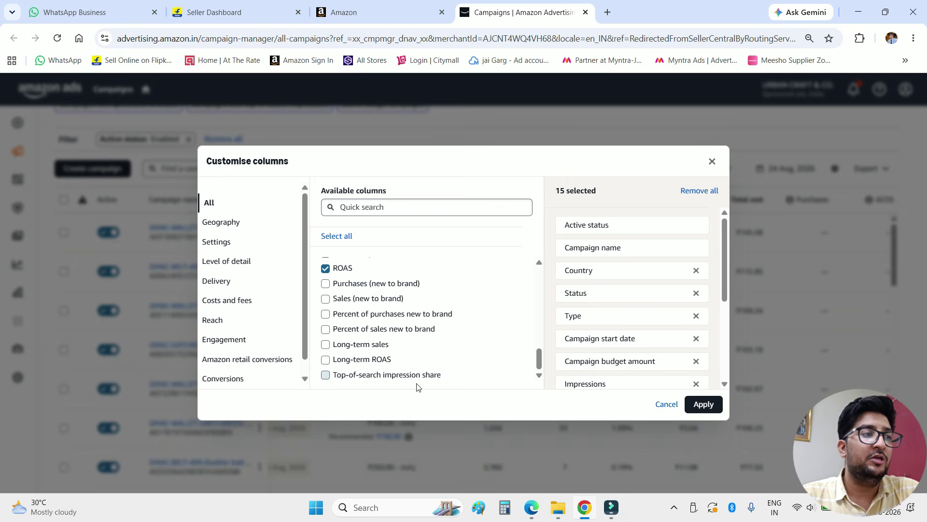
scroll(459, 375, up, 1)
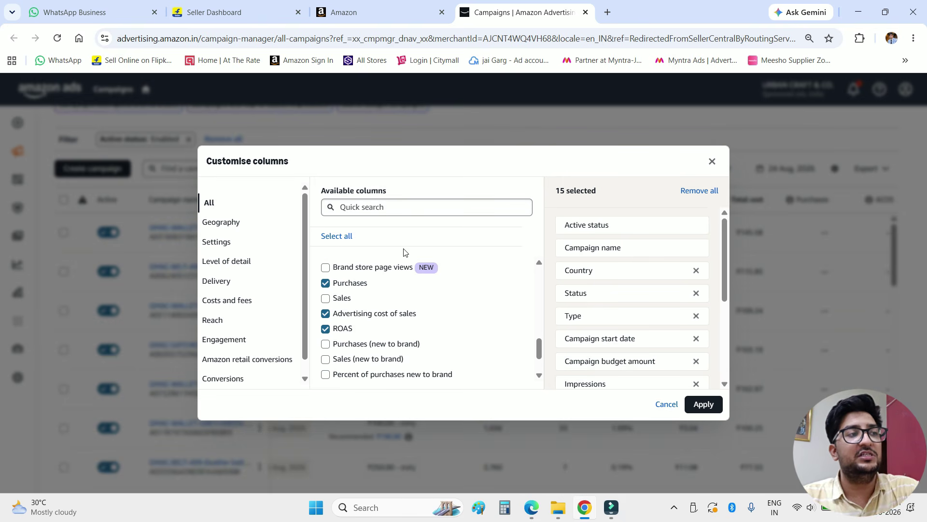
click(704, 404)
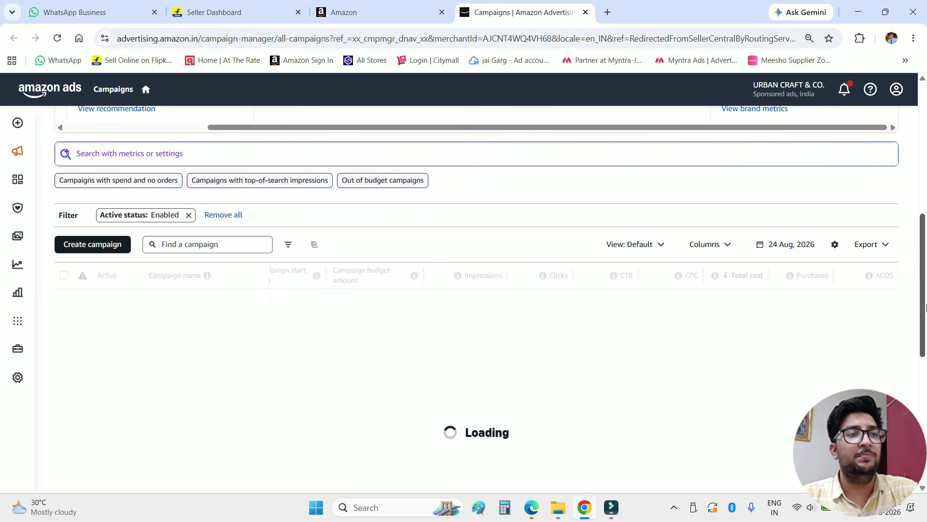
- Bring the ROAS column into view and examine the impressions, CTR, CPC, cost, purchases and ACOS of the wallet campaign with a ₹190.00 recommended budget
scroll(926, 307, down, 5)
scroll(926, 307, up, 1)
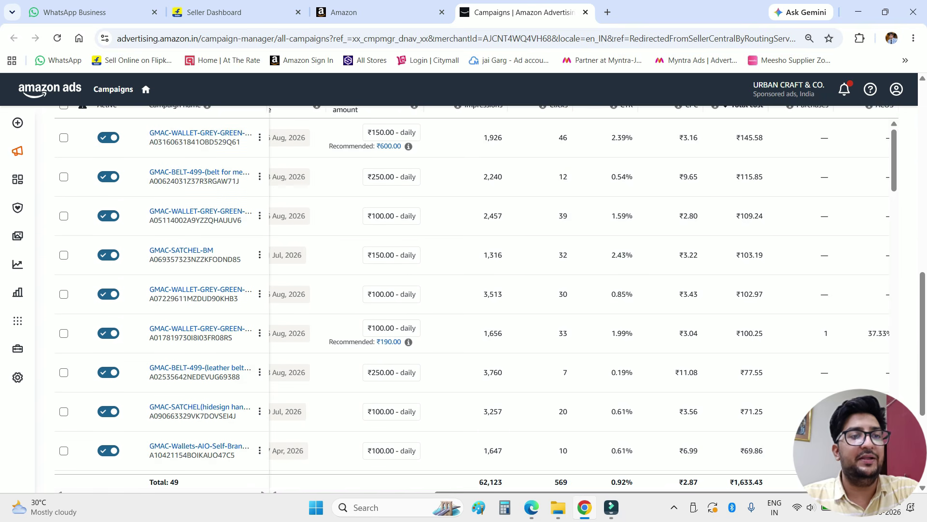
drag(923, 382, 924, 393)
drag(787, 458, 838, 458)
drag(924, 392, 926, 378)
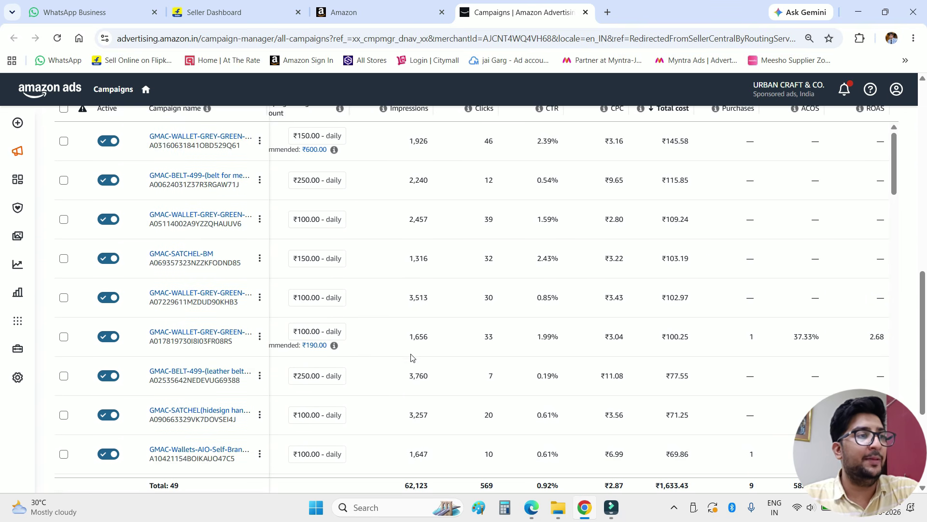
double_click(415, 337)
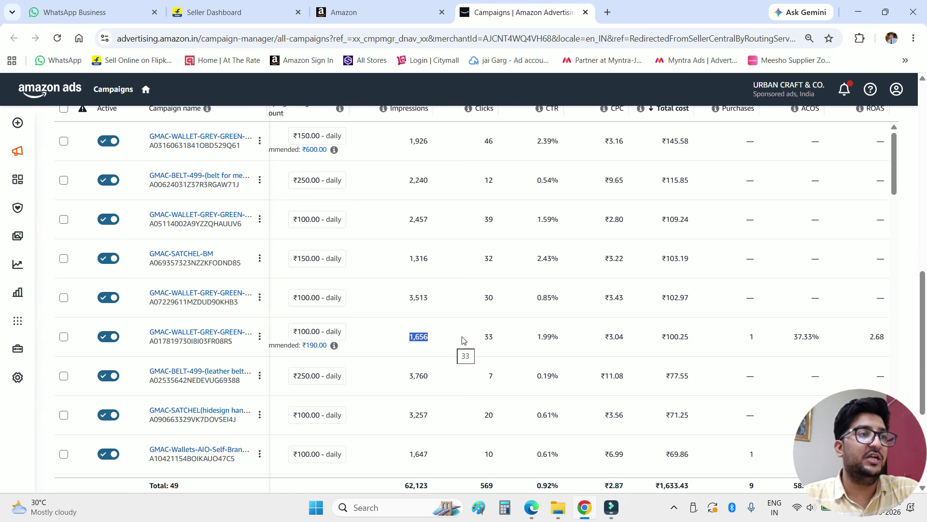
drag(541, 338, 565, 340)
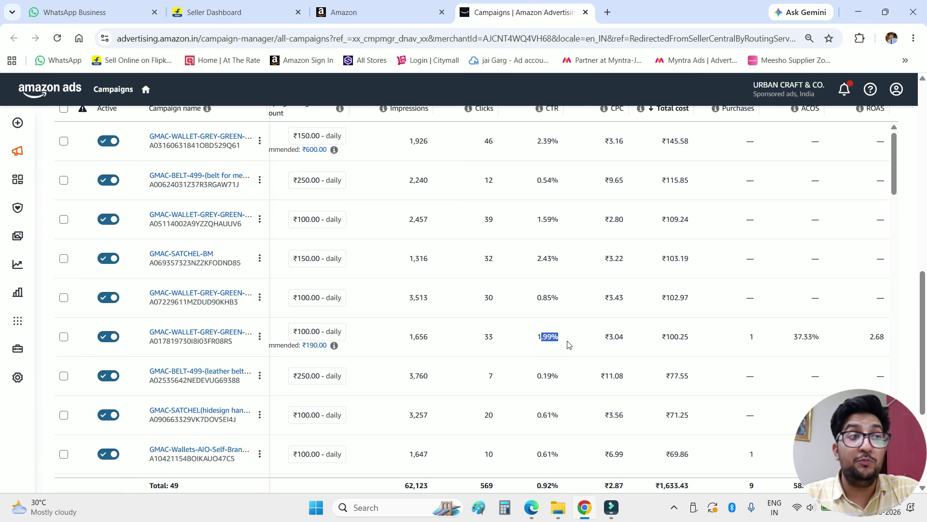
drag(610, 342, 691, 346)
drag(748, 343, 817, 340)
click(817, 338)
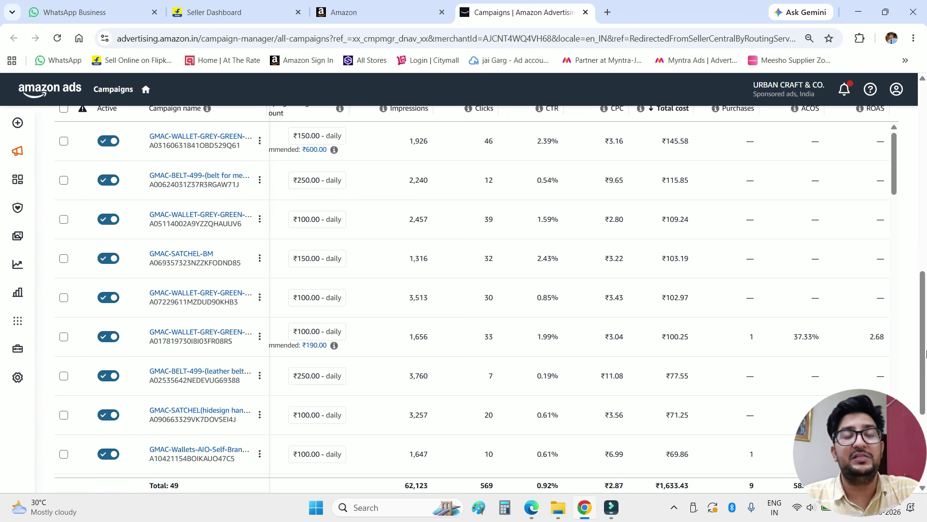
- Compare total cost, ACOS and ROAS of the GMAC-SATCHEL-BM-(2WRD) and GMAC-CHEQUE-BOOK campaigns, and check the remaining campaigns
drag(926, 354, 925, 350)
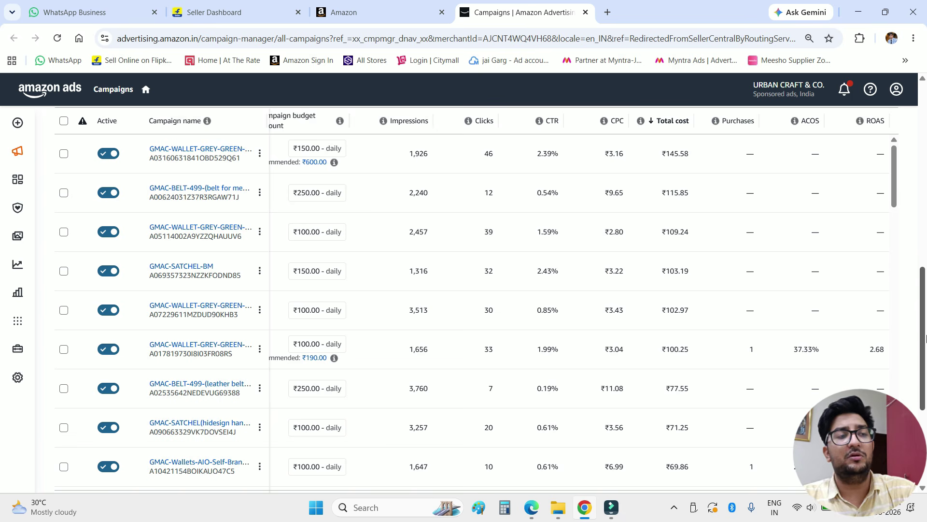
drag(926, 336, 926, 333)
scroll(926, 336, down, 1)
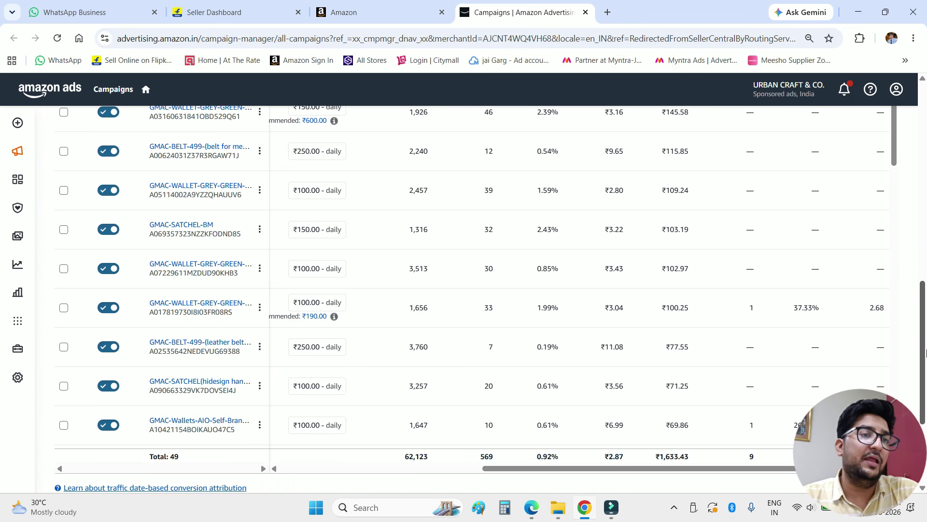
scroll(836, 347, down, 8)
scroll(835, 348, up, 6)
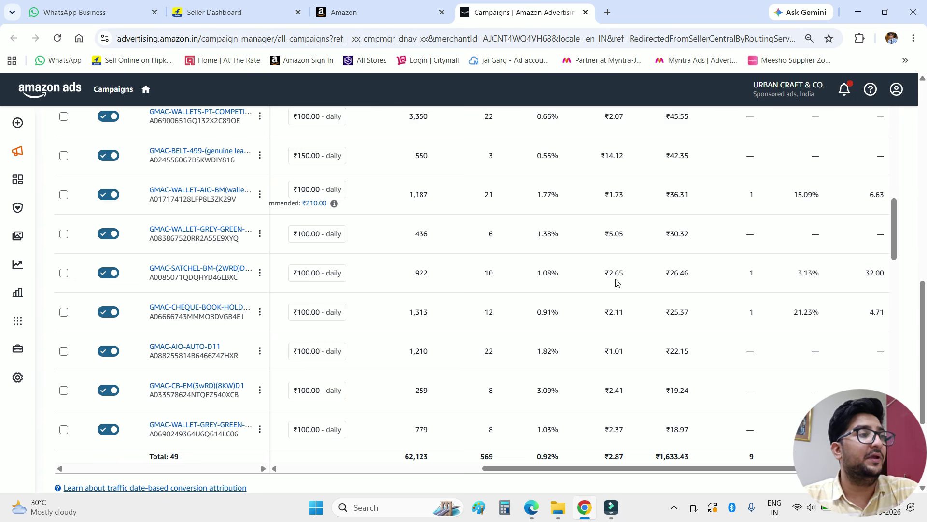
drag(785, 275, 819, 281)
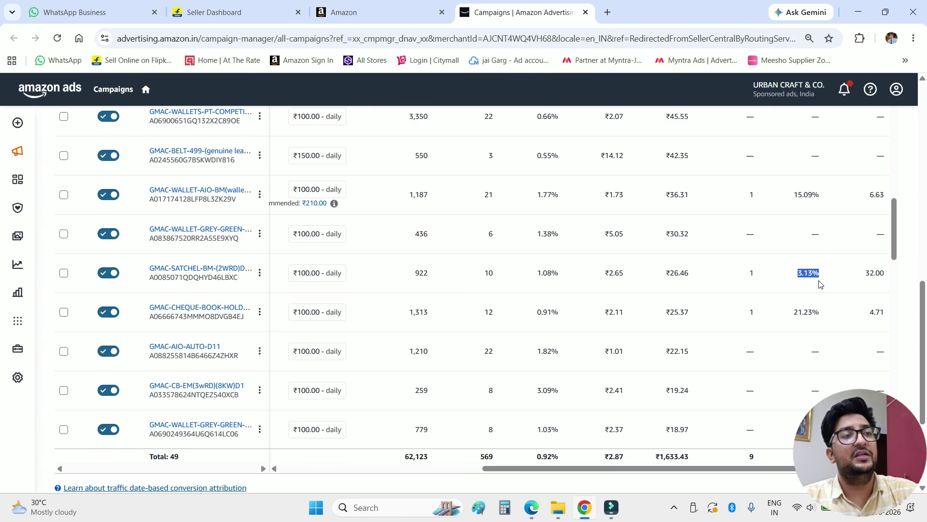
scroll(819, 285, up, 1)
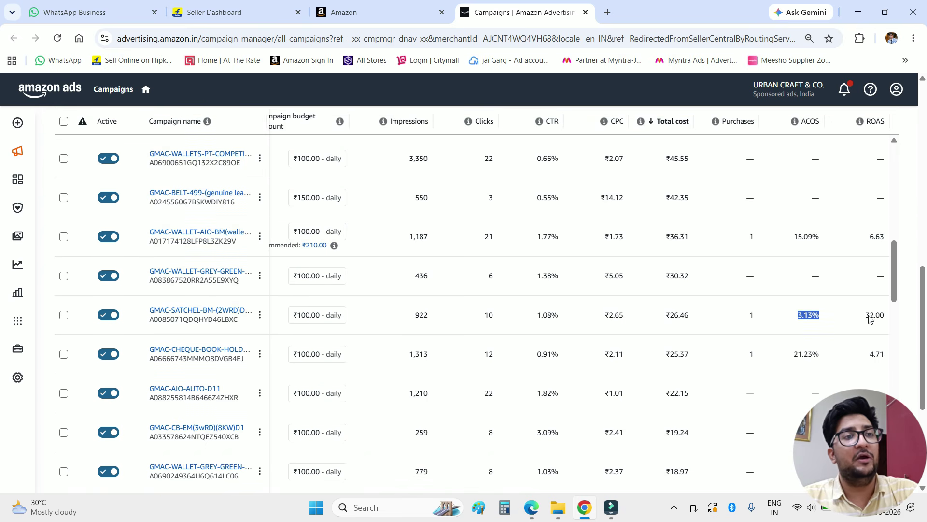
drag(866, 315, 877, 321)
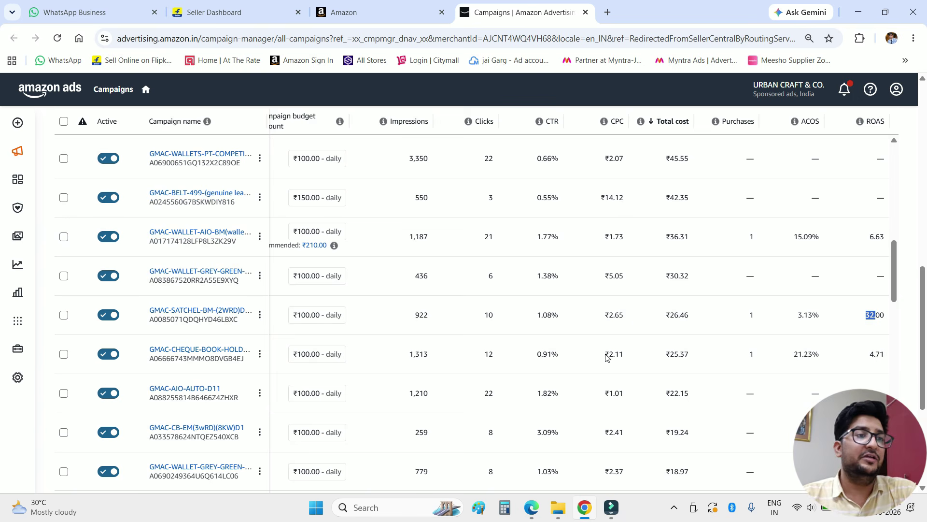
drag(663, 316, 695, 323)
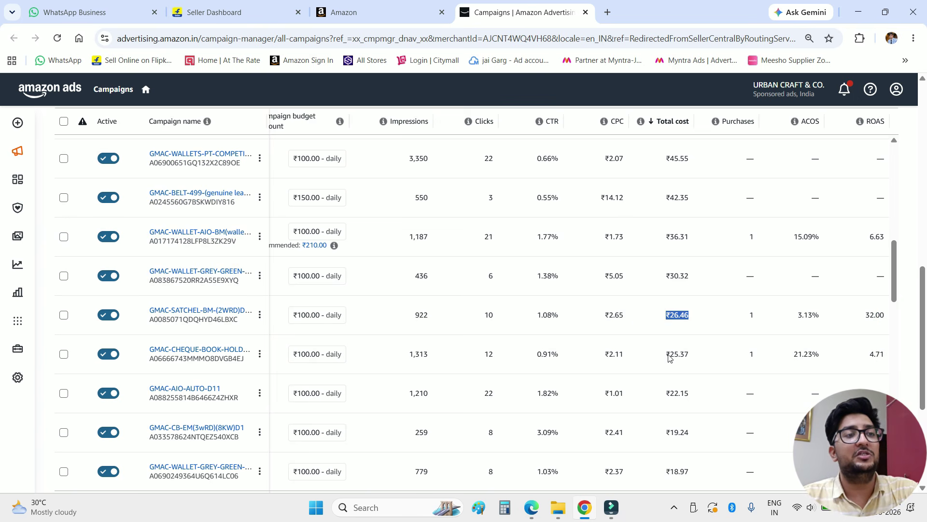
drag(660, 356, 699, 360)
drag(796, 358, 885, 357)
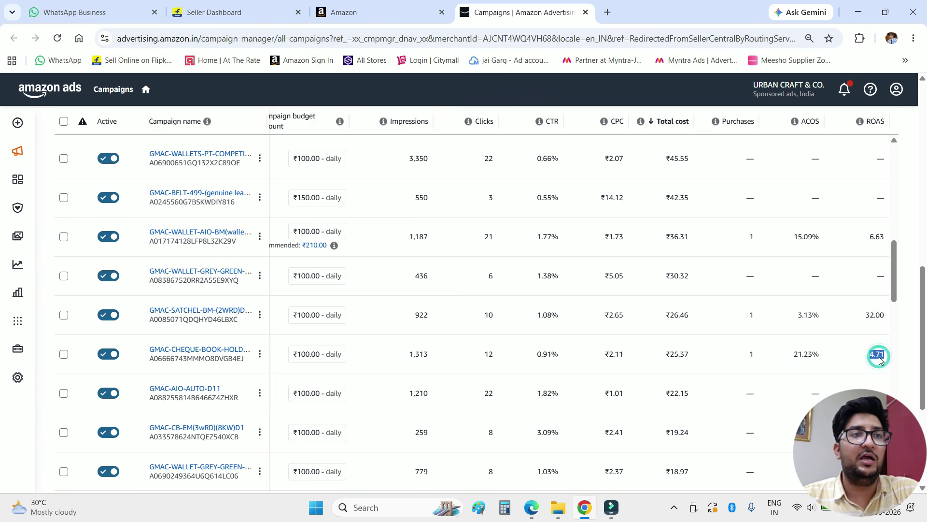
scroll(821, 358, down, 15)
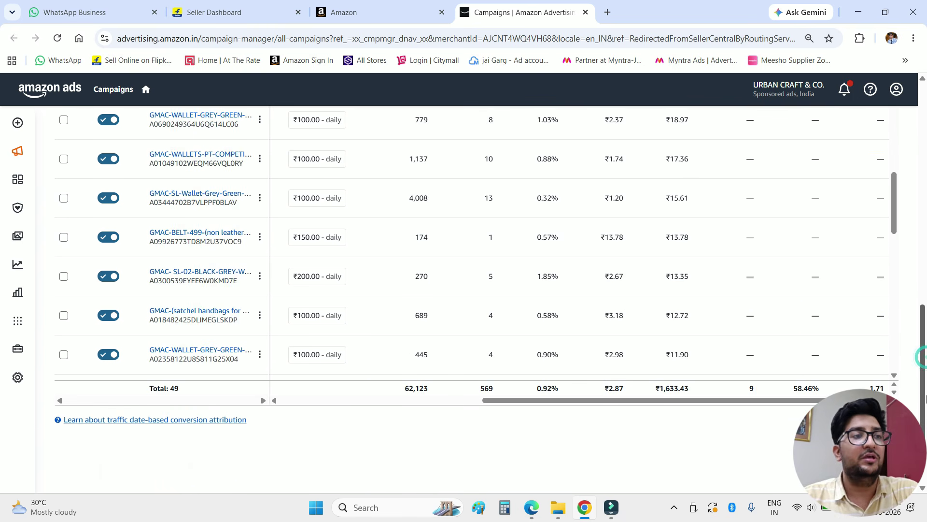
- Change the campaign table's date range to Last 7 days
scroll(843, 355, up, 8)
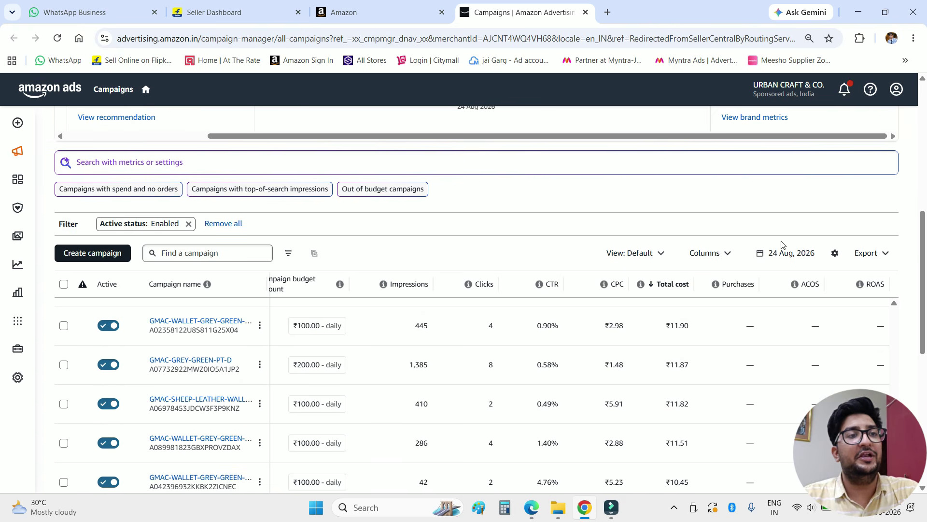
click(797, 255)
right_click(798, 255)
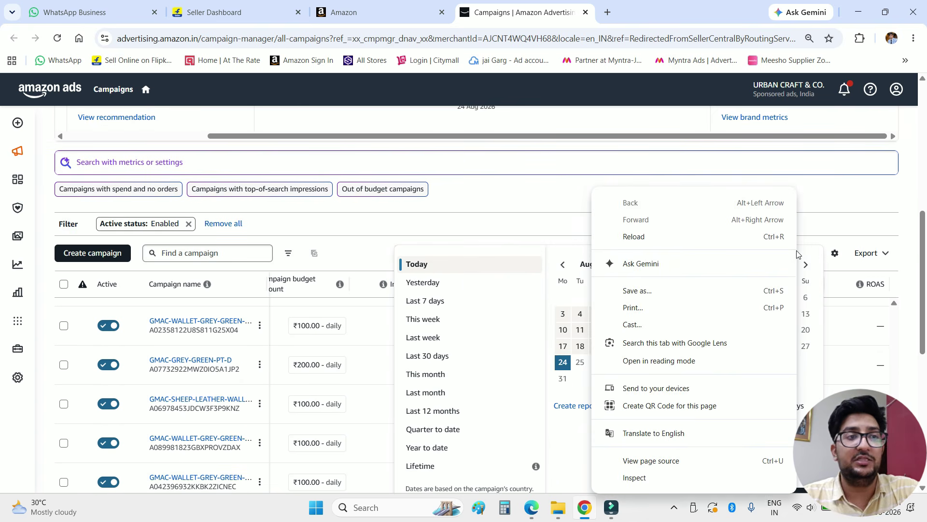
click(462, 301)
- Review the Performance chart's daily metrics and the campaign table's results, including ACOS and ROAS, for the last seven days
scroll(922, 199, up, 4)
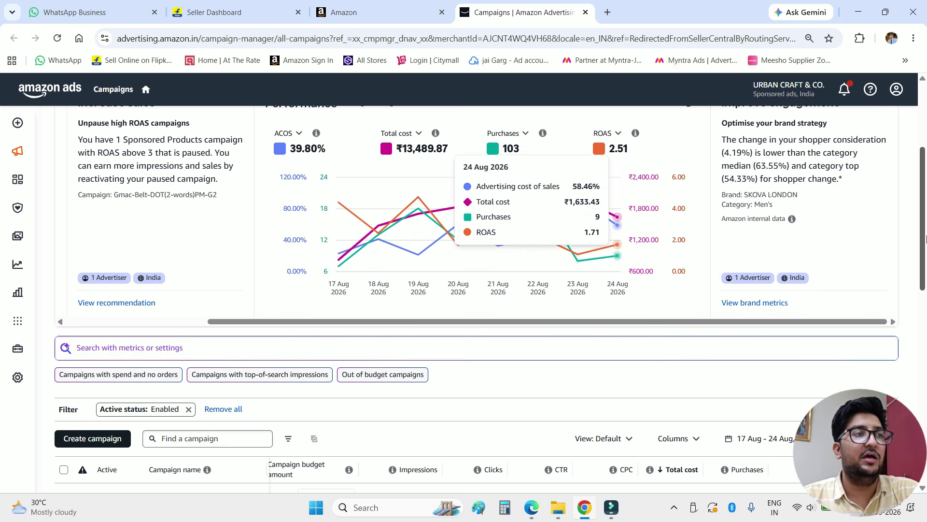
scroll(925, 212, down, 1)
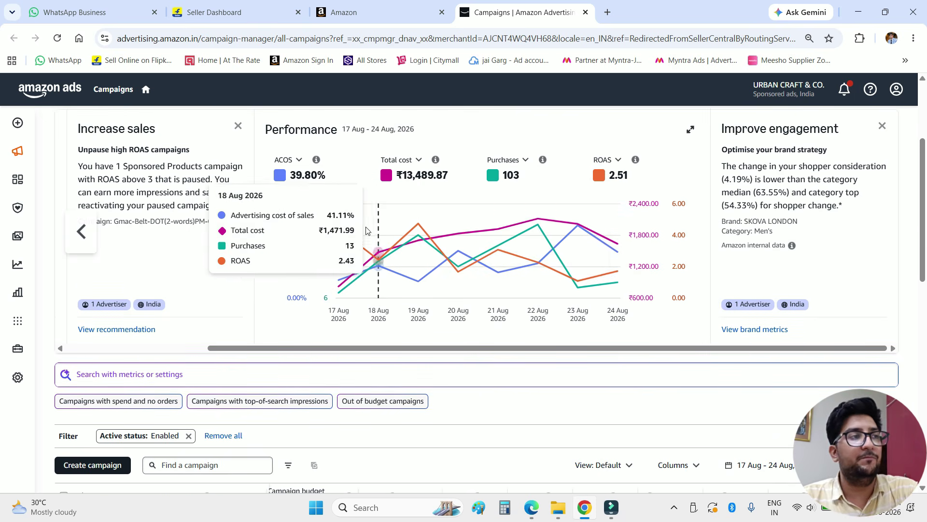
drag(923, 232, 926, 368)
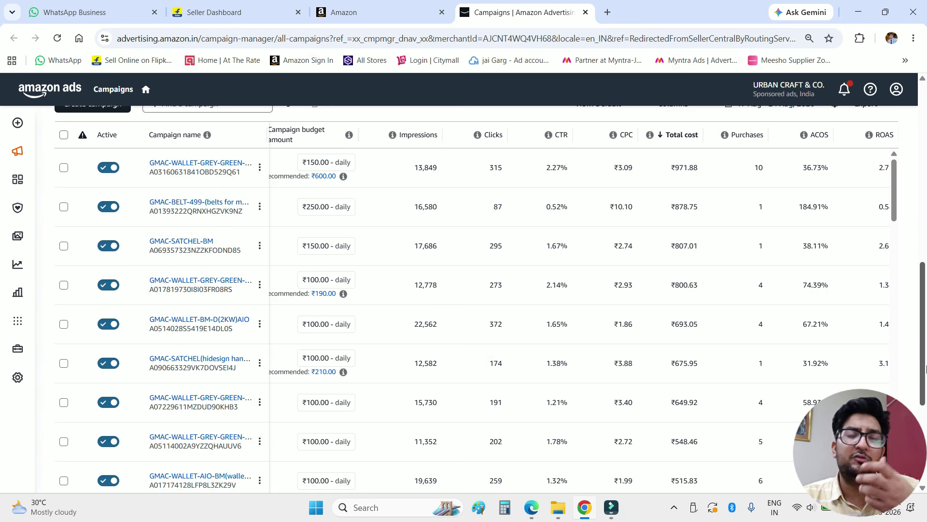
scroll(771, 449, down, 2)
scroll(771, 449, right, 1)
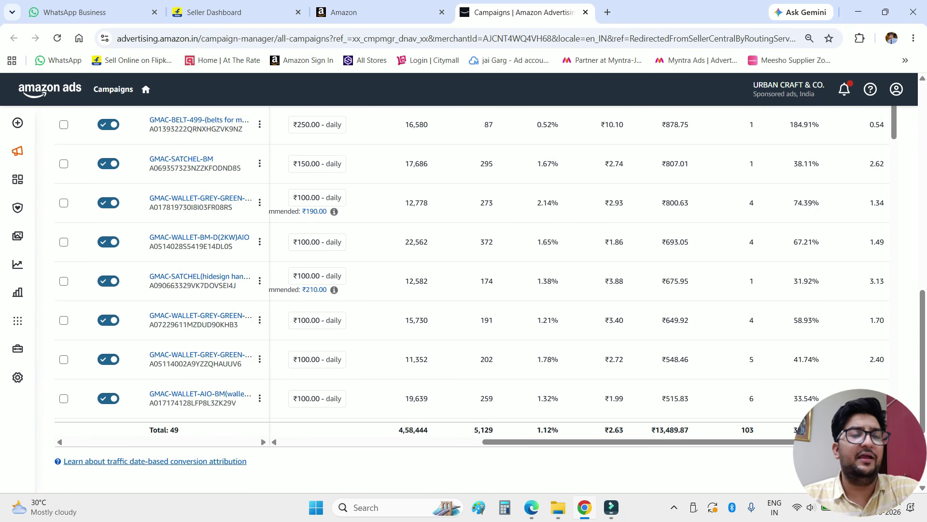
- Open the campaign creation dialog, view the Sponsored Products, Sponsored Brands and Display types offered for India, and close it
scroll(675, 285, up, 7)
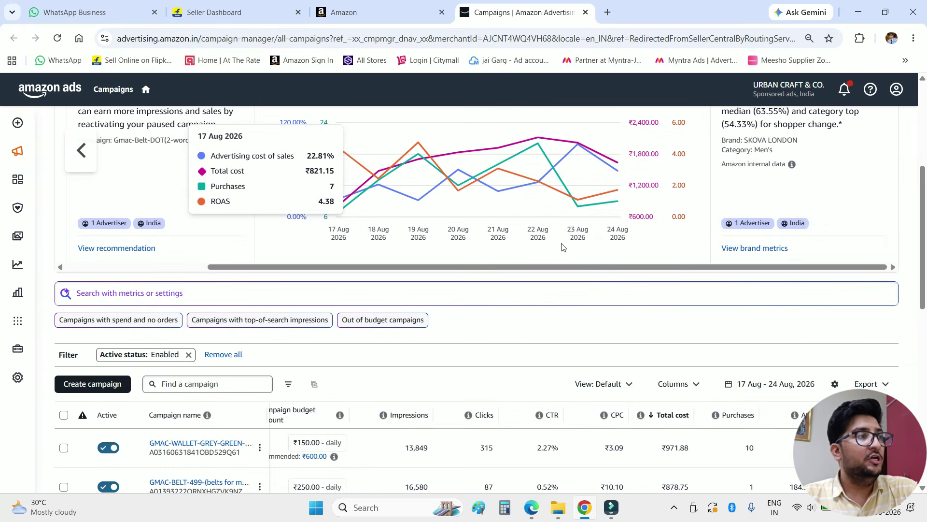
mouse_move(78, 190)
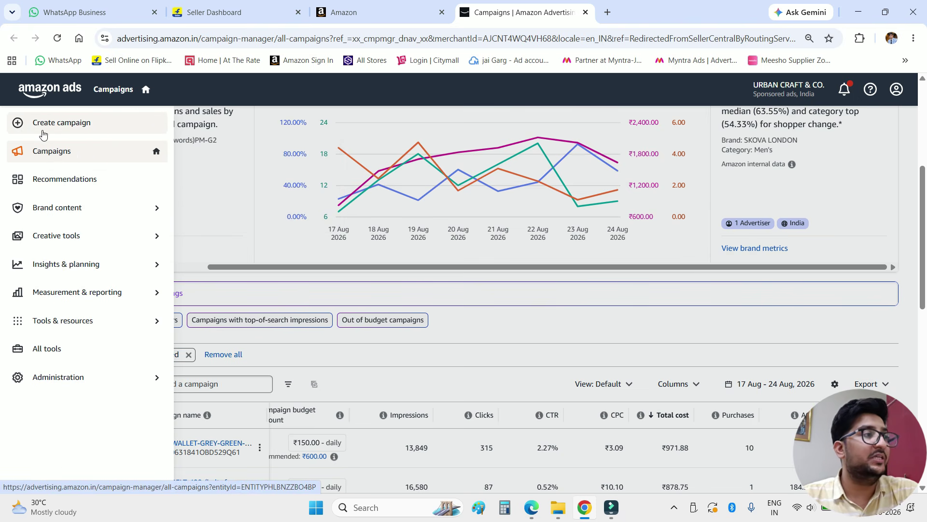
right_click(56, 123)
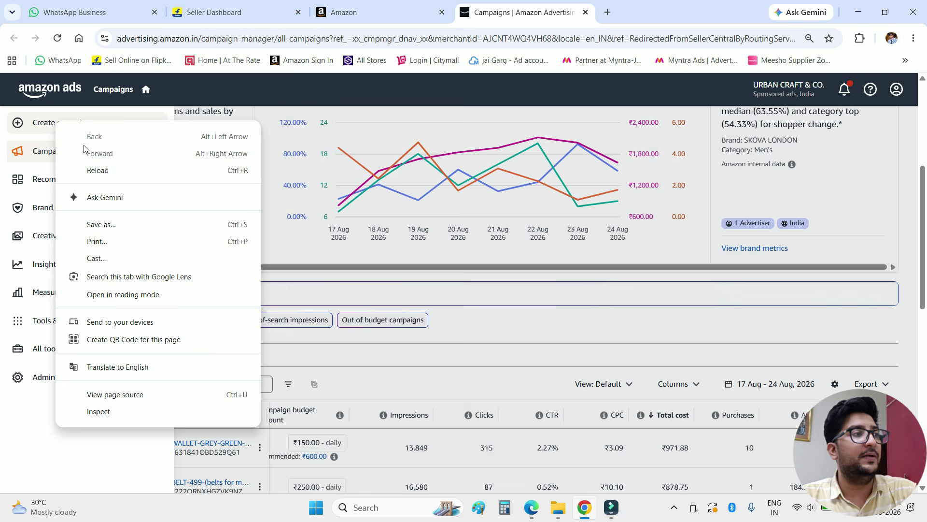
click(44, 124)
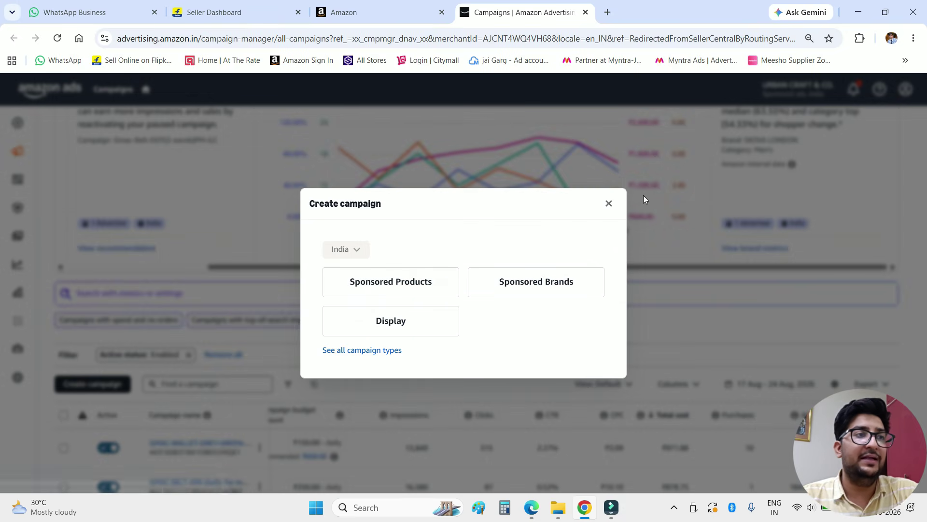
click(608, 206)
- Open the Recommendations page and review its Needs attention and Recommended for you sections
mouse_move(22, 162)
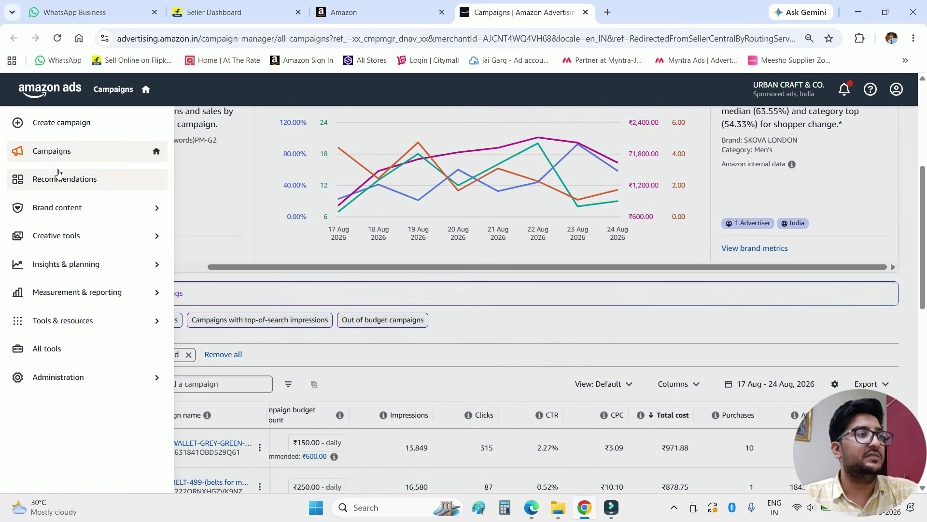
click(63, 180)
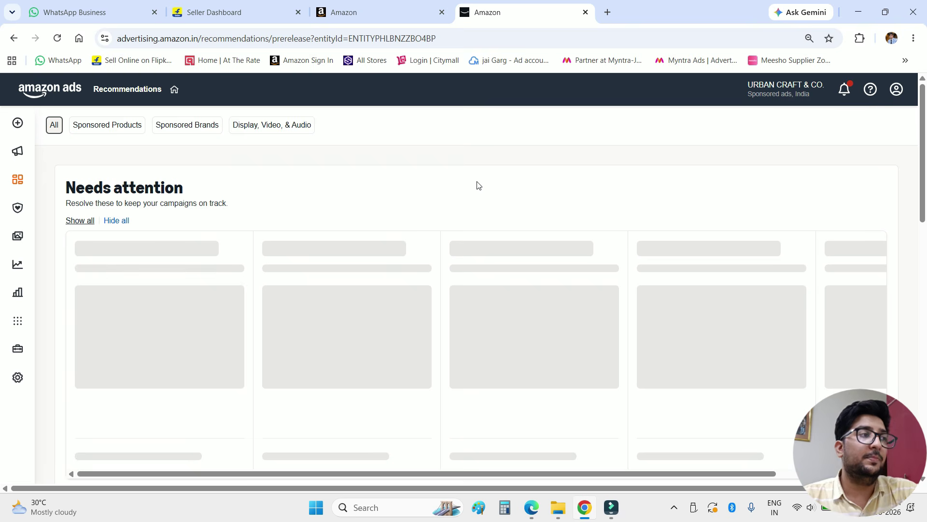
scroll(477, 186, down, 3)
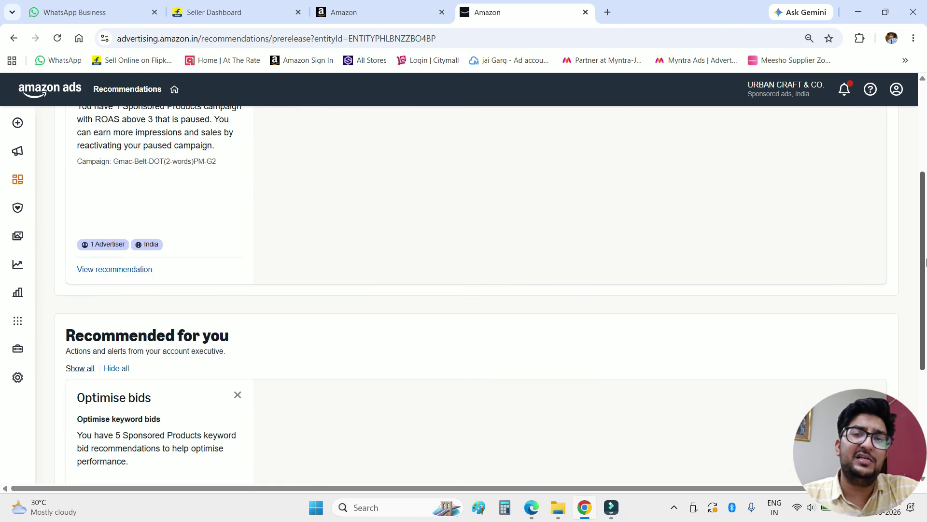
drag(926, 262, 926, 337)
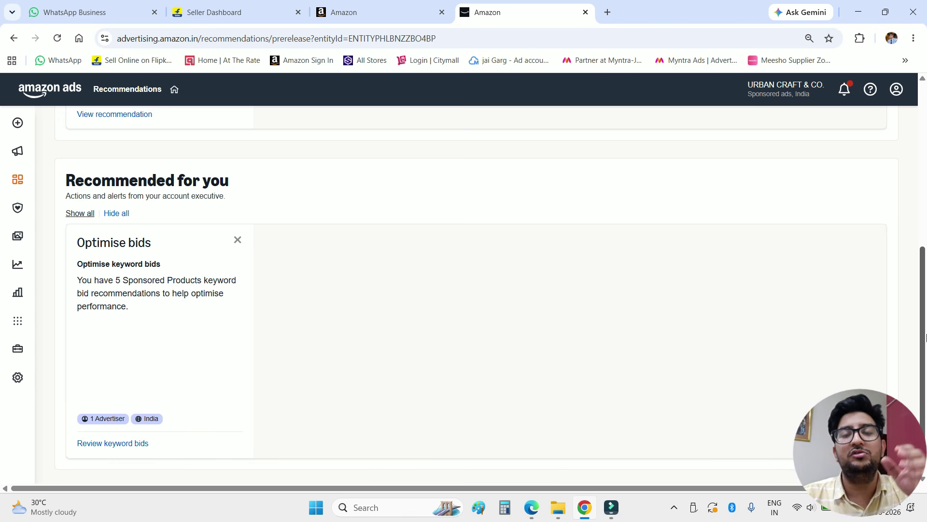
drag(926, 337, 926, 172)
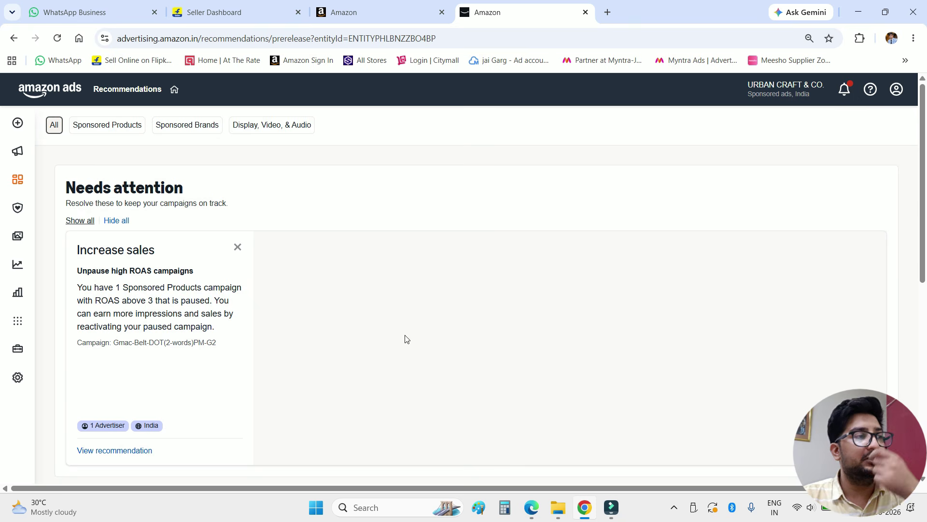
- Open Brand profiles and Brand Stores from Brand content, each in its own new browser tab
mouse_move(11, 124)
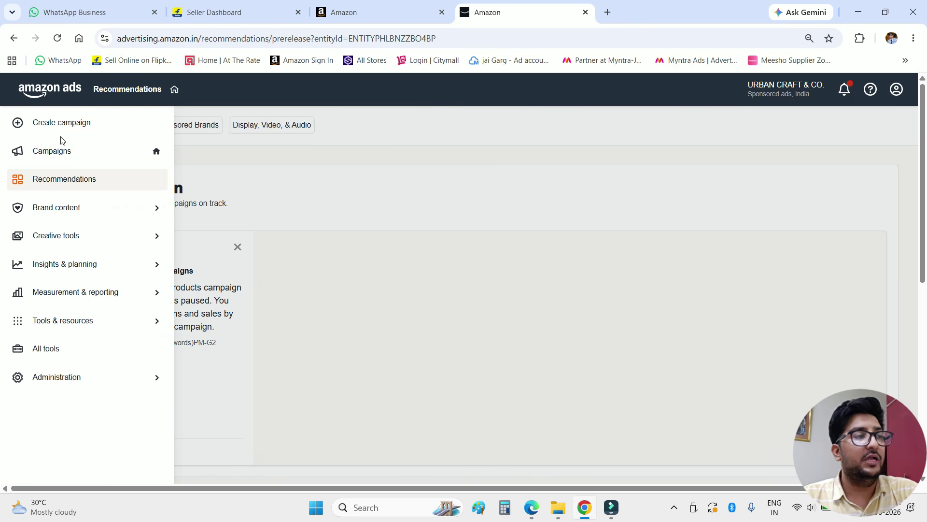
click(70, 209)
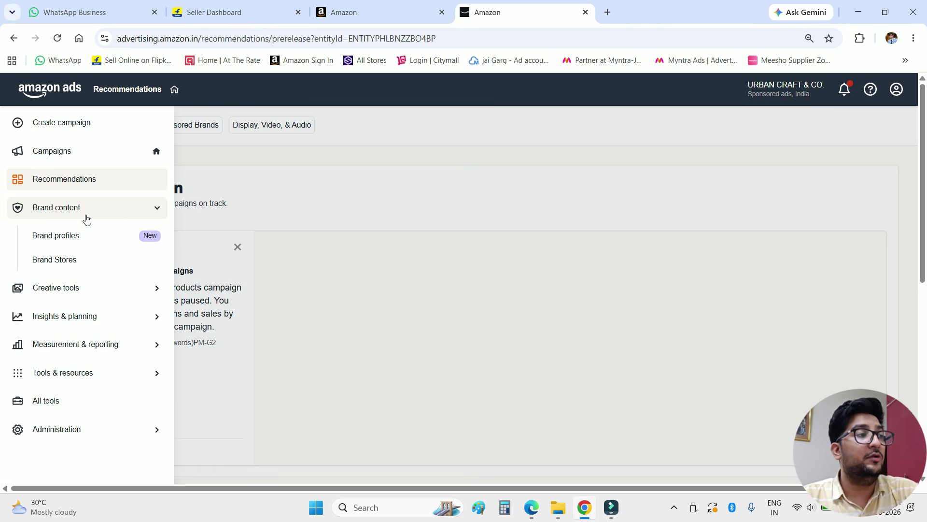
right_click(73, 236)
click(119, 249)
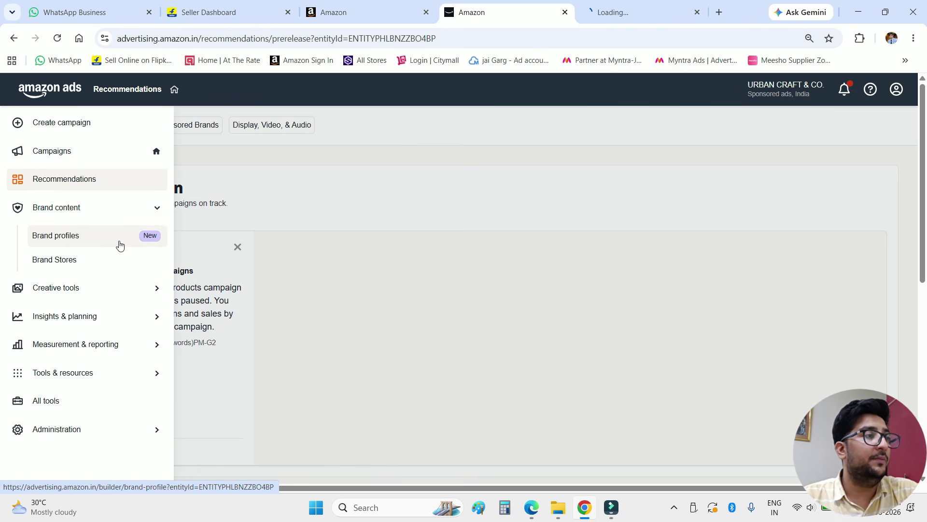
right_click(82, 263)
click(116, 275)
- Switch to the Brand profiles page and review the listed brands and the sample logo placements
click(532, 12)
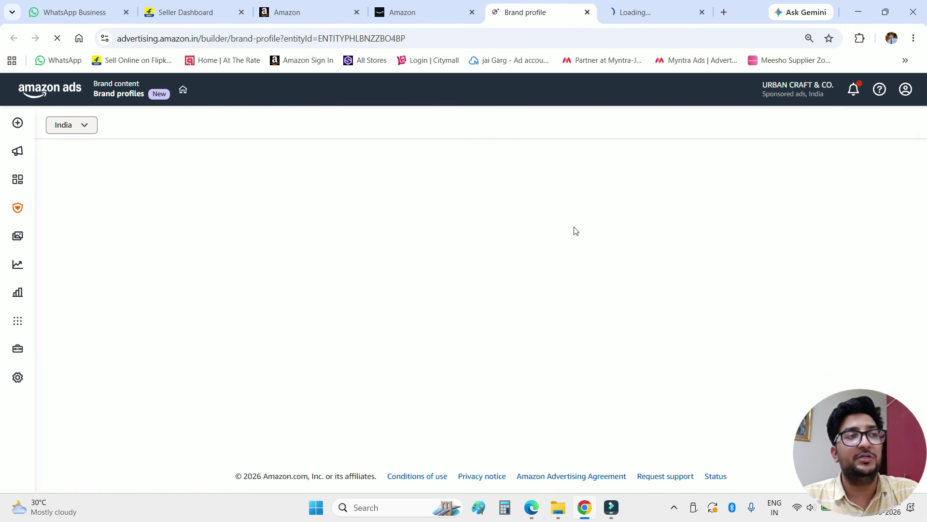
scroll(445, 288, down, 4)
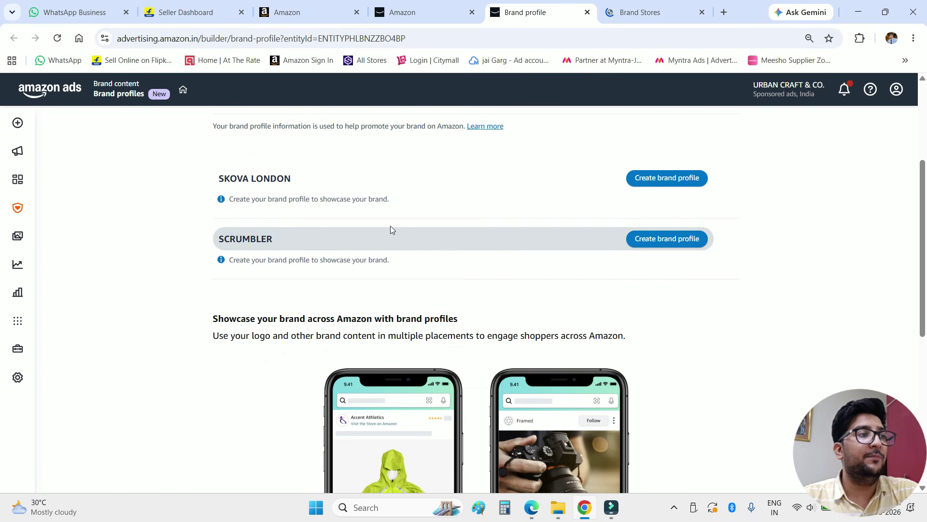
scroll(452, 207, down, 5)
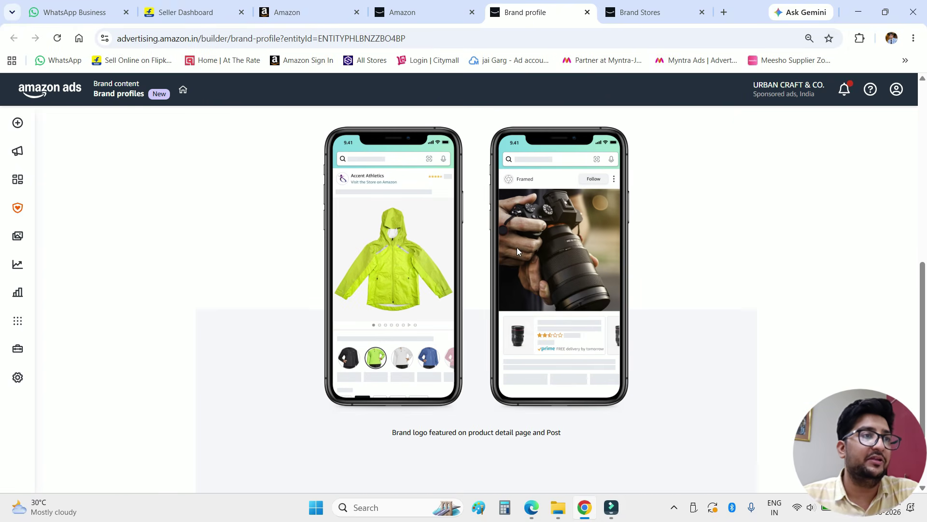
scroll(517, 248, down, 2)
scroll(587, 251, up, 7)
scroll(587, 251, down, 4)
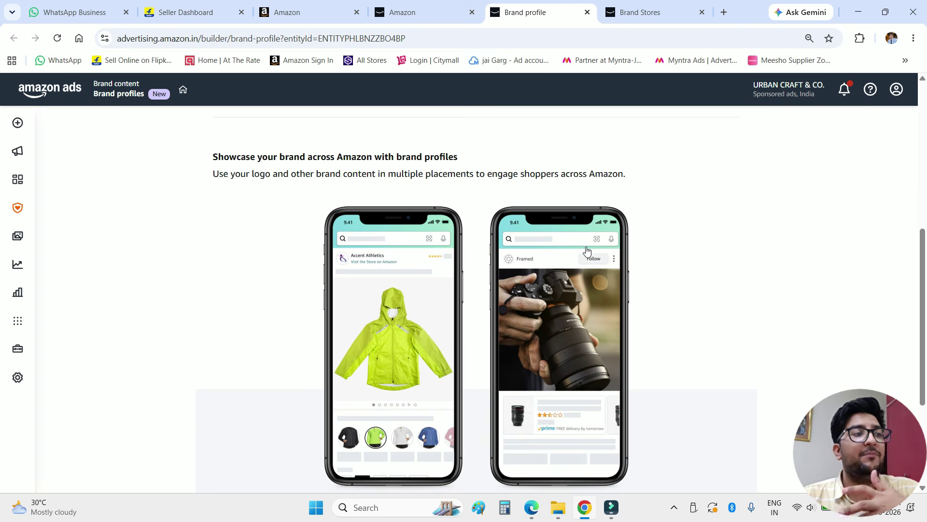
scroll(587, 249, up, 5)
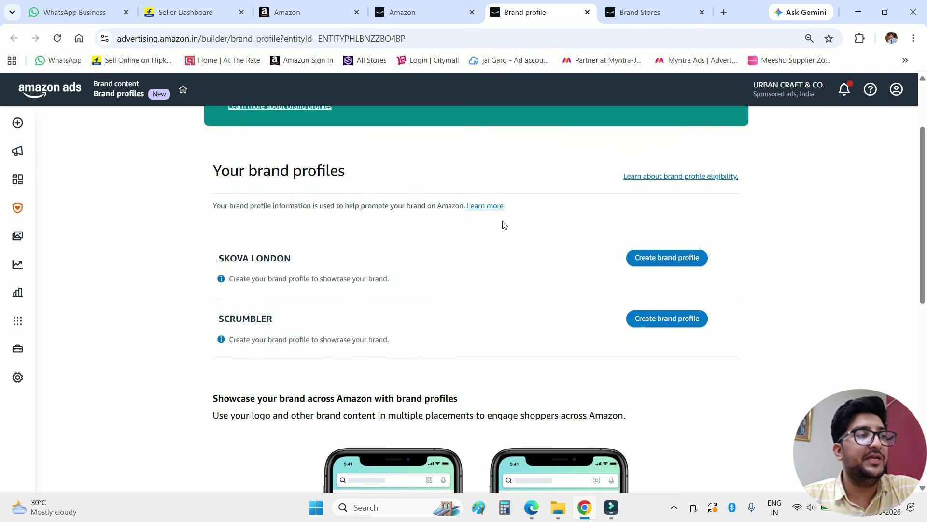
- Create a brand profile for SKOVA LONDON, look over its logo and brand colour fields, and return to the profile list
click(677, 260)
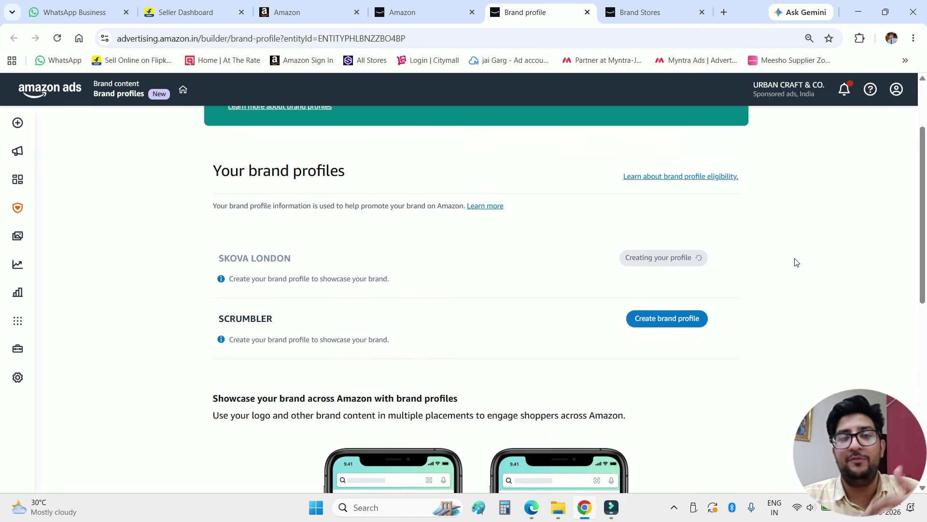
scroll(333, 213, down, 10)
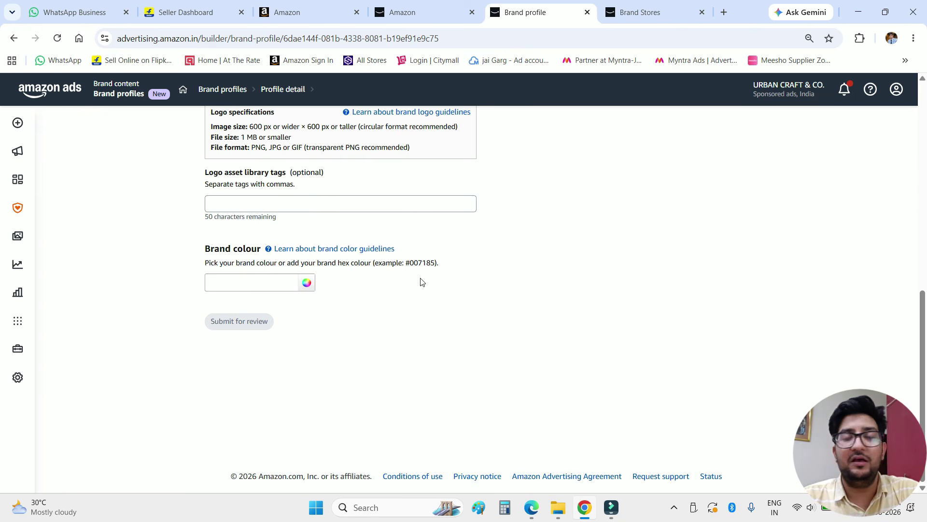
scroll(420, 282, up, 10)
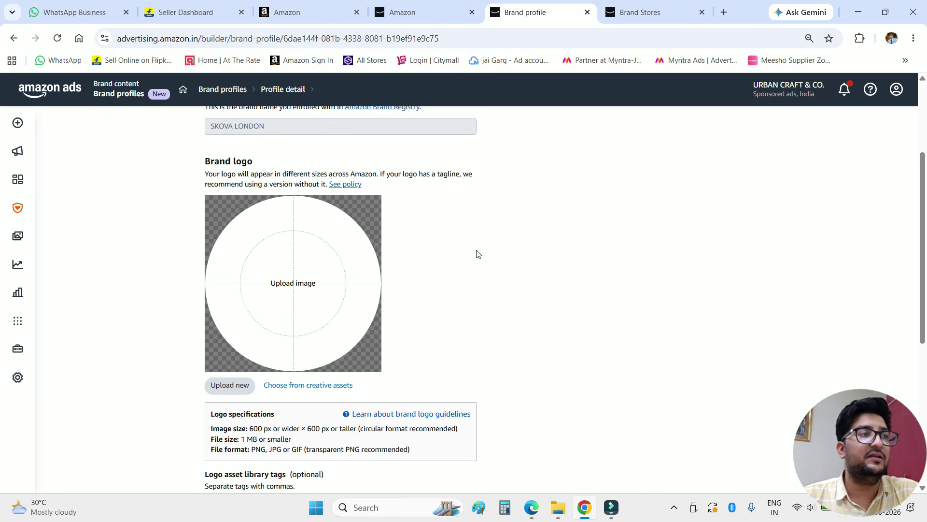
click(14, 38)
- View the Brand Stores page for SCRUMBLER and SKOVA LONDON, and close the Brand profile and Brand Stores browser tabs
click(635, 12)
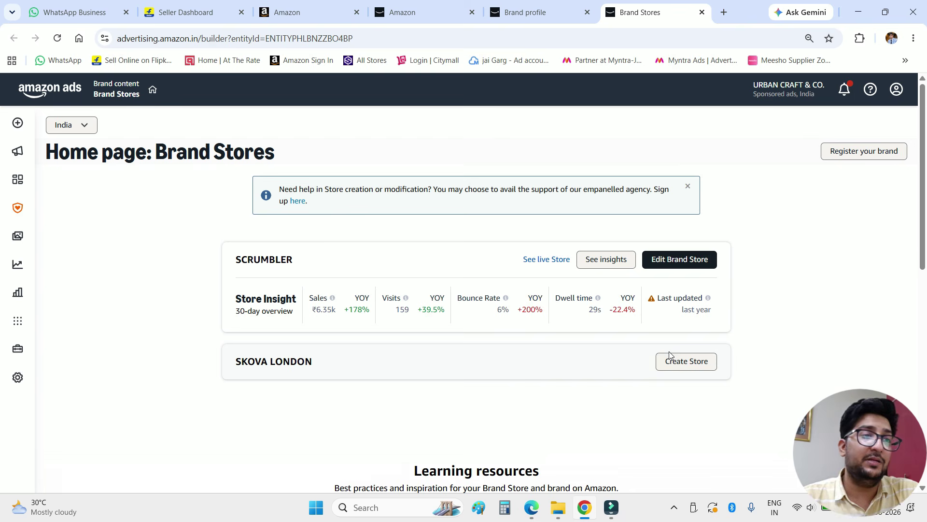
click(569, 4)
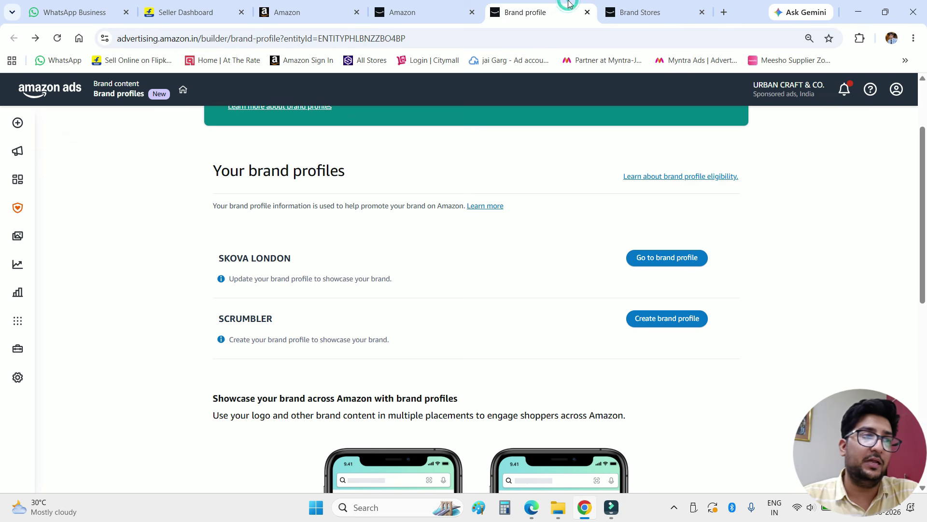
click(587, 12)
click(465, 8)
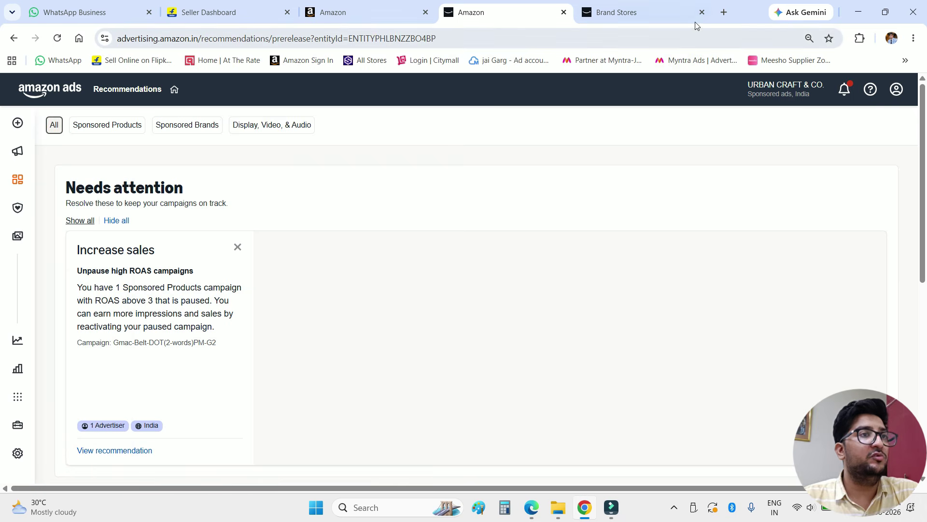
click(698, 17)
click(701, 13)
- Open Creative assets, Creative Studio and Translations from Creative tools, each in its own new browser tab
right_click(82, 265)
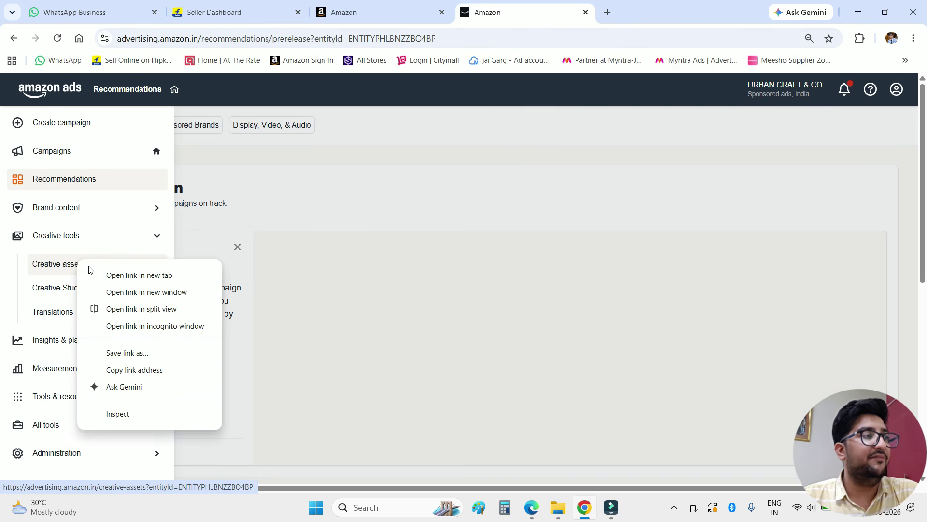
click(91, 274)
right_click(70, 286)
click(86, 296)
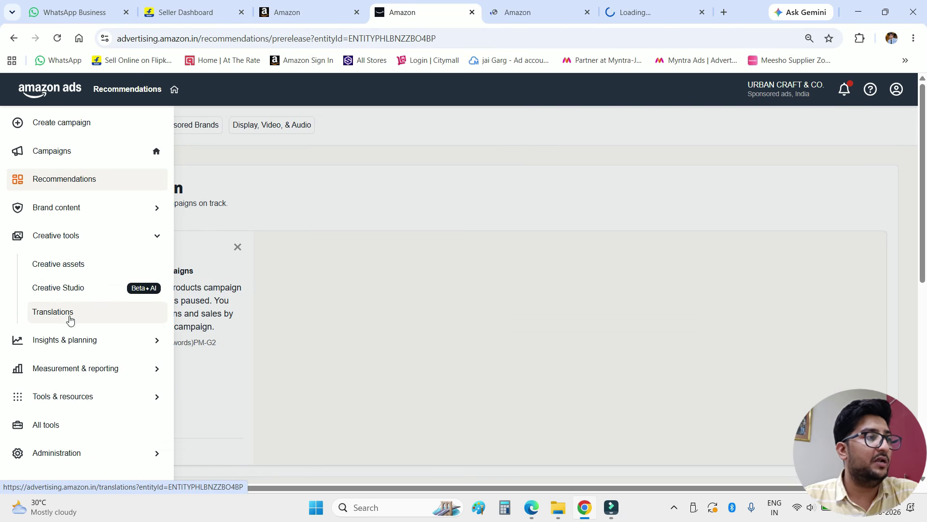
right_click(69, 317)
click(122, 332)
- Browse the creative assets library, view the details of the "Multiple designs. One premium choice." wallet banner, and return to the library
click(461, 12)
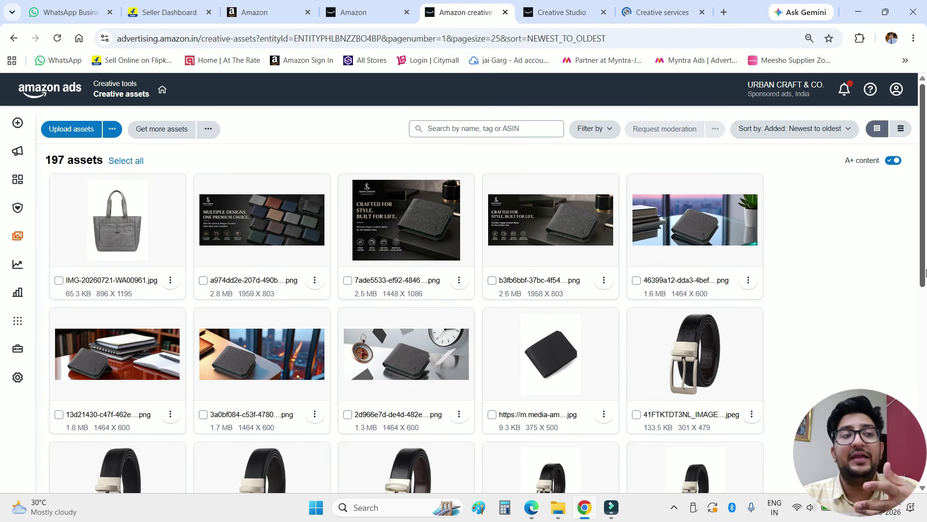
scroll(926, 273, down, 6)
scroll(926, 273, up, 6)
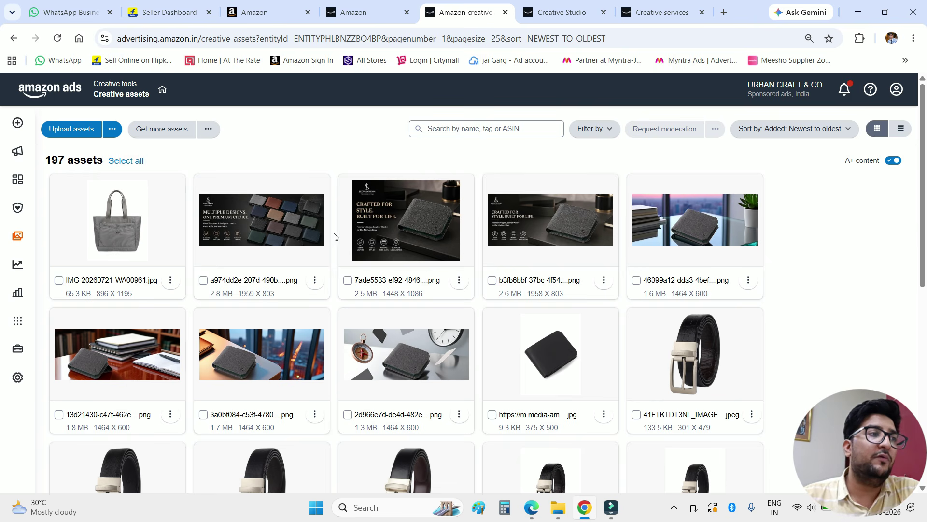
mouse_move(244, 244)
click(247, 227)
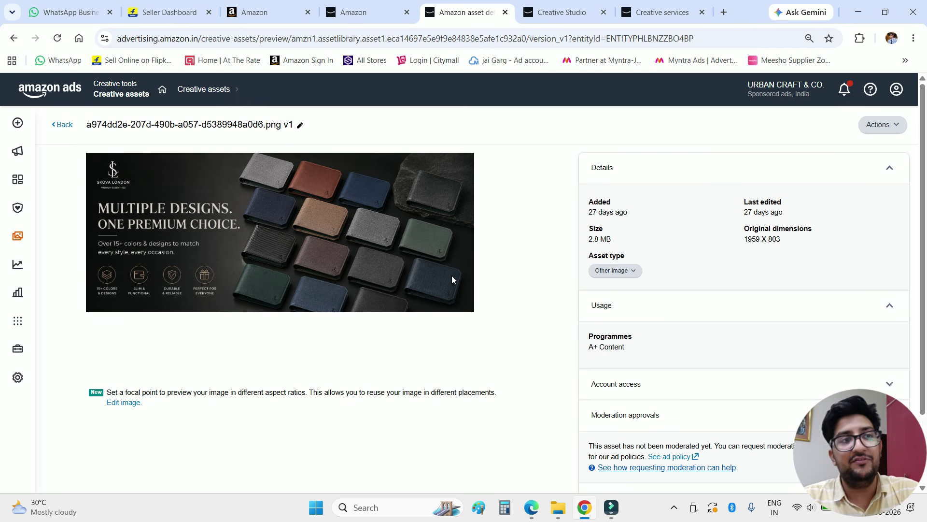
click(59, 128)
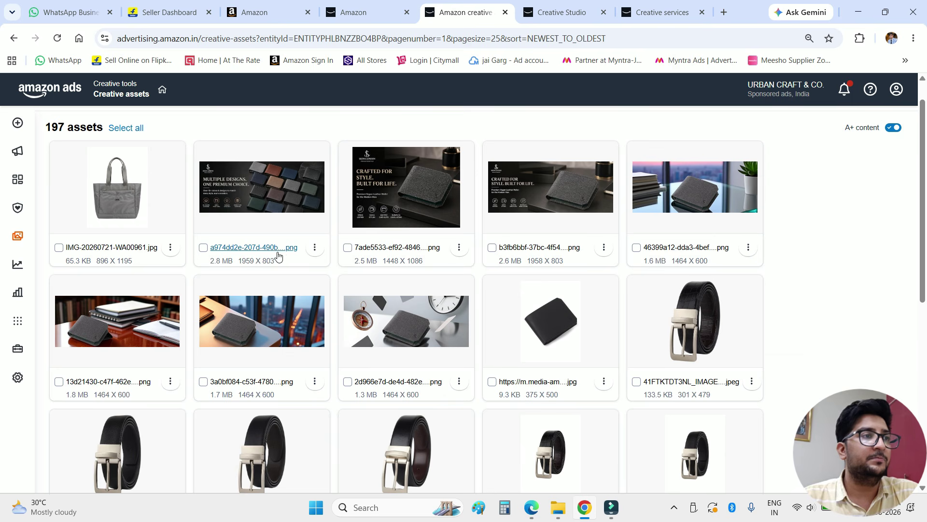
- Browse the asset library again, view the details of the 13d21430 wallet lifestyle image, and close the Creative assets browser tab
scroll(352, 290, down, 6)
scroll(532, 314, up, 7)
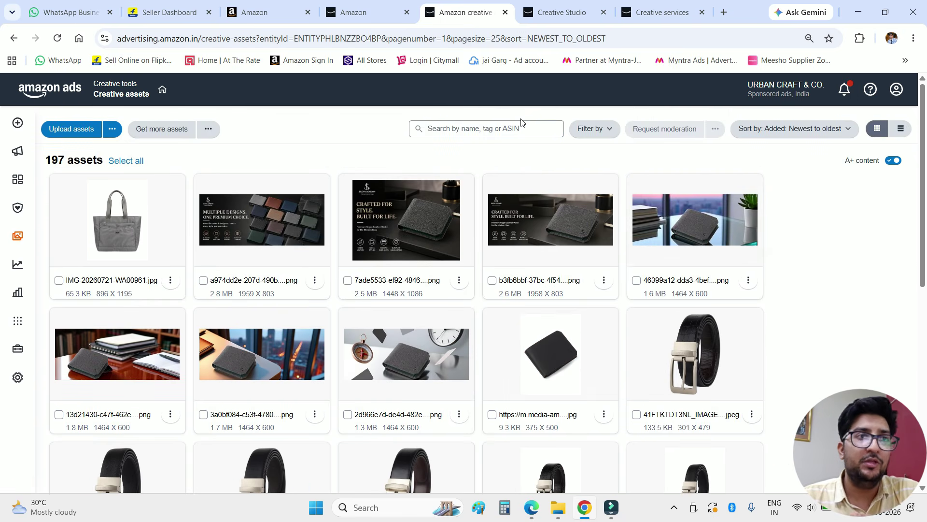
mouse_move(555, 199)
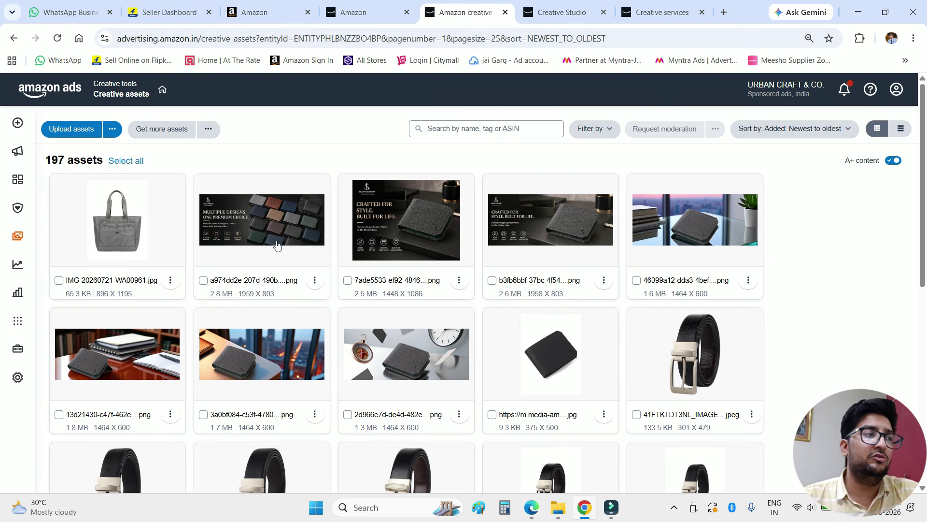
click(73, 363)
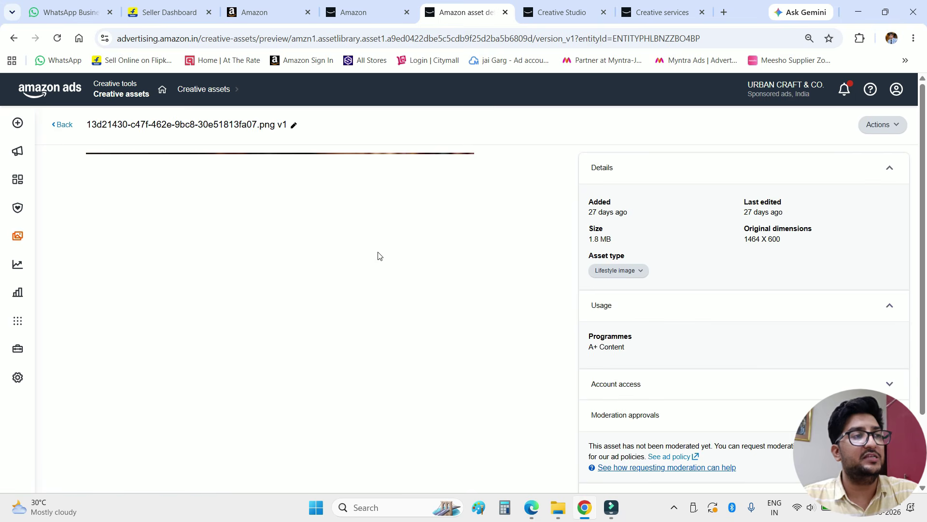
click(54, 129)
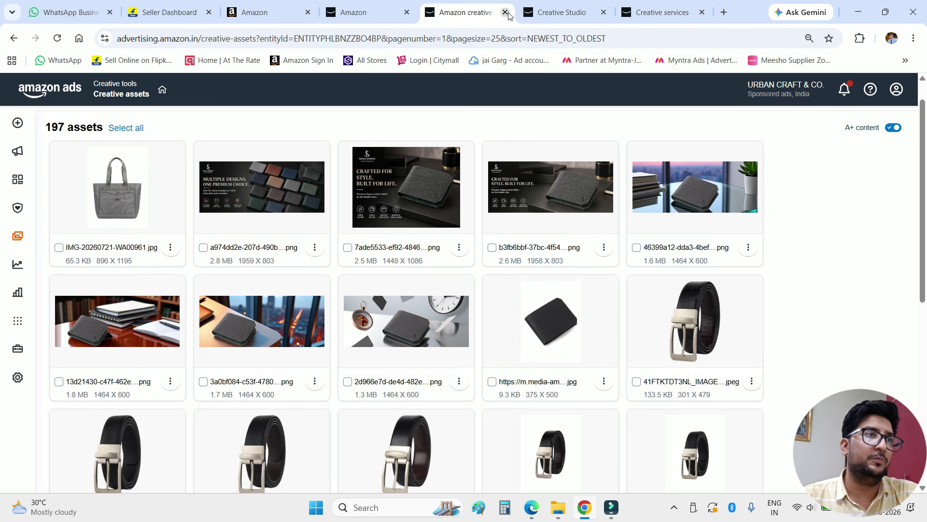
click(505, 12)
- Examine Creative Studio's other ways to create: Image Generator, Video Generator and Inspiration Gallery
scroll(682, 238, down, 5)
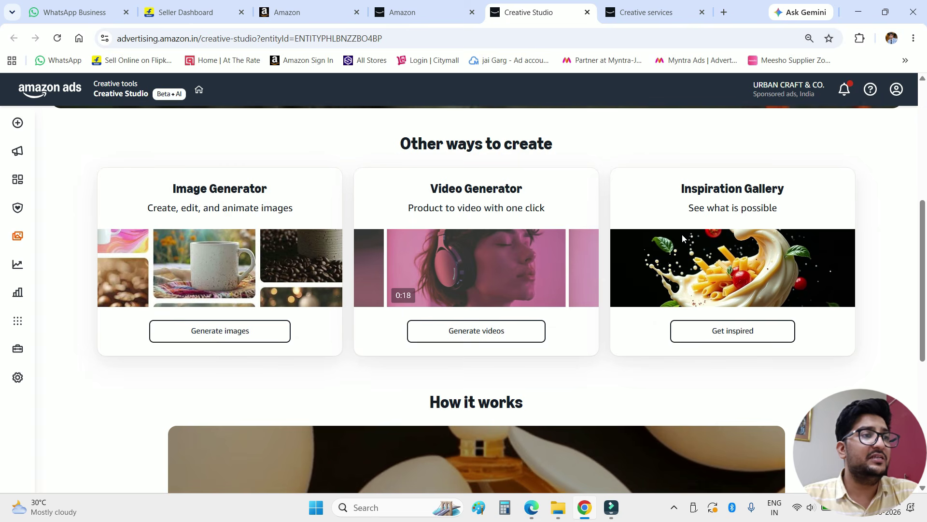
scroll(682, 238, up, 3)
scroll(628, 235, down, 3)
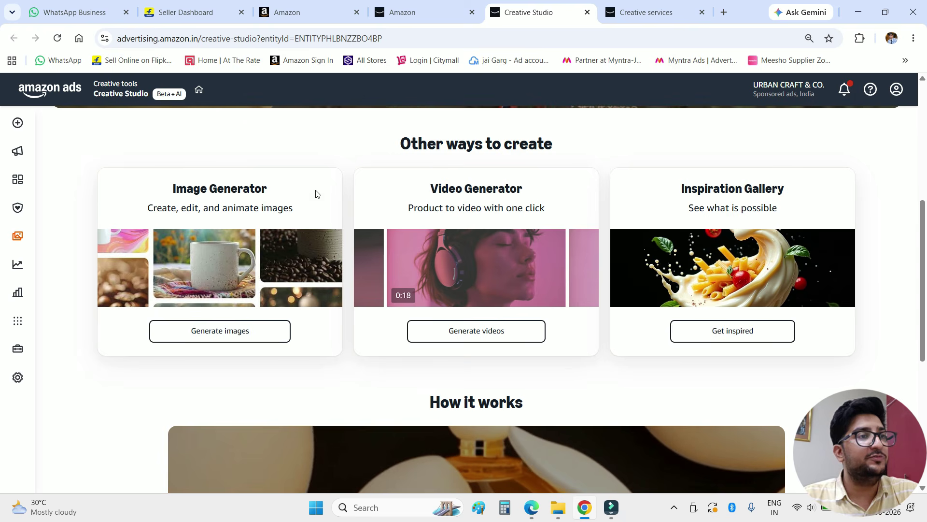
- Open the Inspiration Gallery, browse its sample creatives from beginning to end, and return to the Creative Studio home page
drag(418, 190, 538, 190)
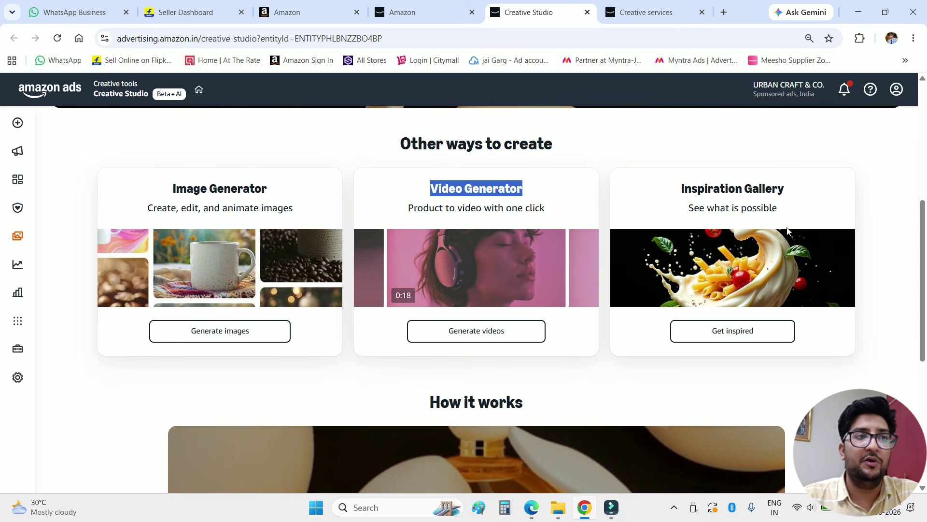
click(821, 294)
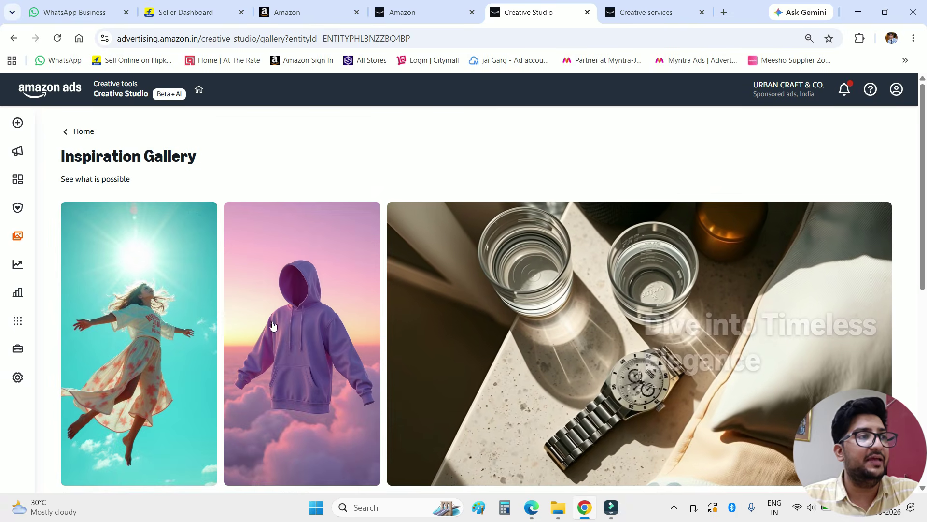
scroll(271, 325, down, 6)
scroll(364, 276, down, 8)
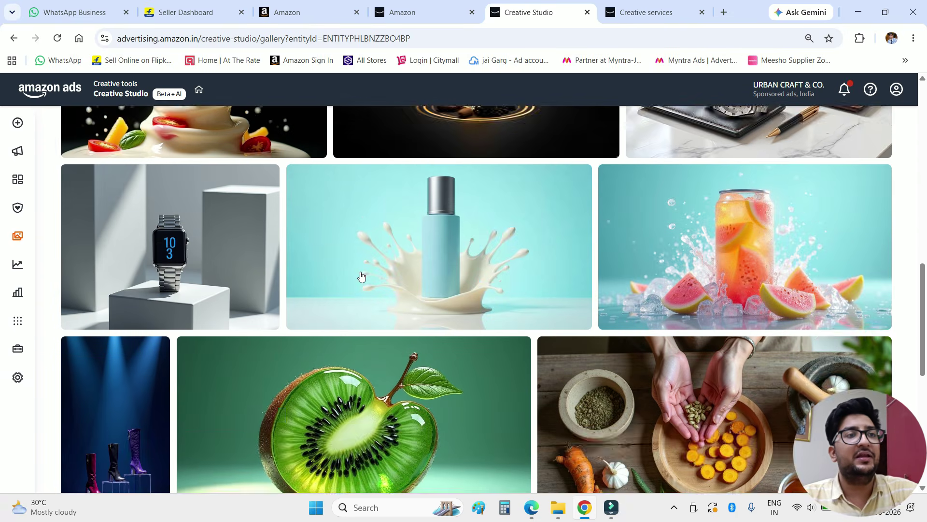
scroll(360, 275, up, 14)
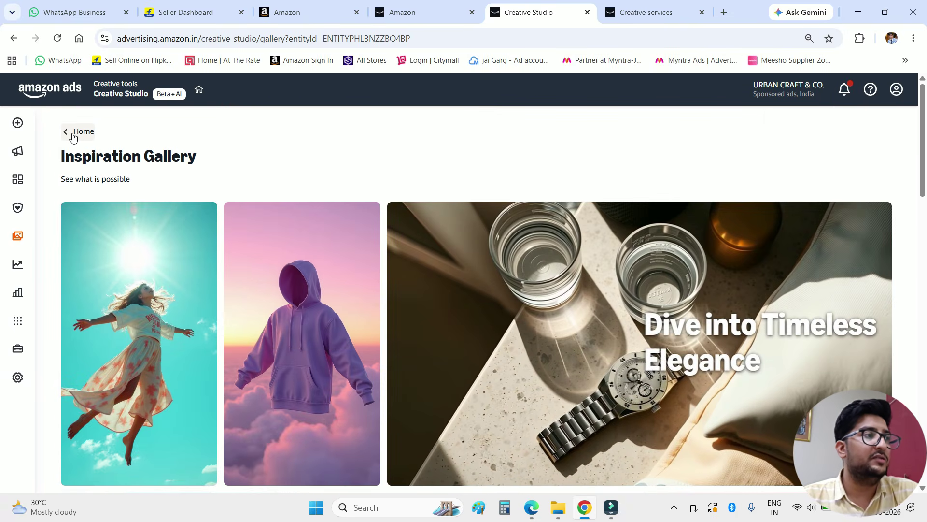
drag(923, 159, 926, 410)
scroll(707, 275, down, 3)
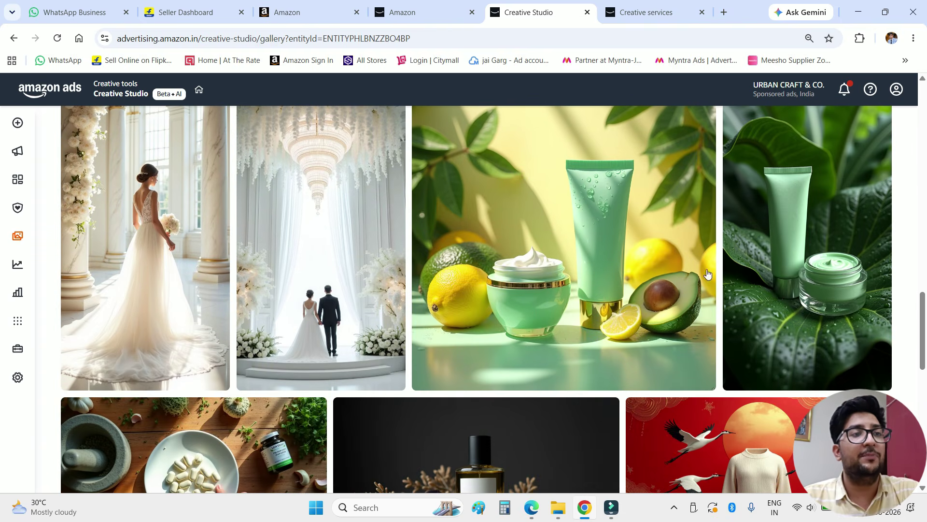
scroll(329, 218, down, 10)
drag(926, 373, 926, 111)
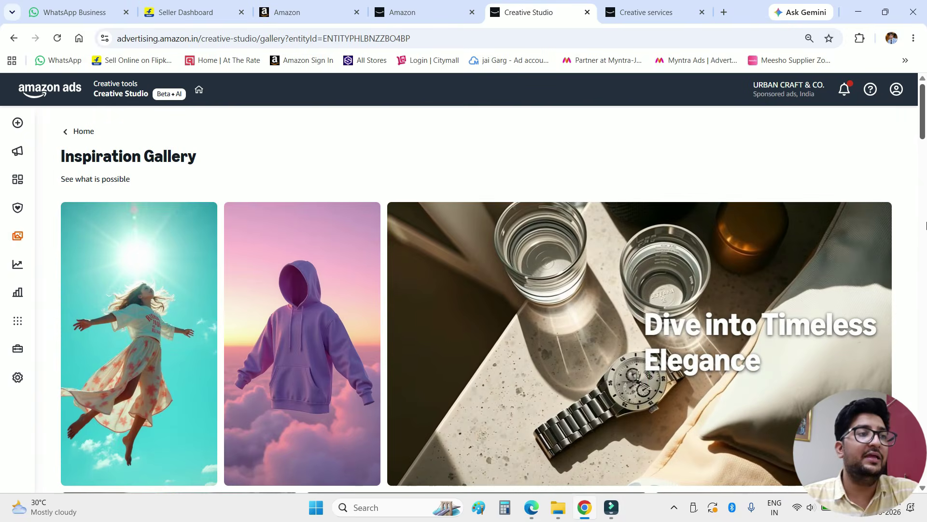
click(82, 130)
- Look over the Video Generator card and the rest of the Creative Studio home page, and close its browser tab
scroll(594, 284, down, 5)
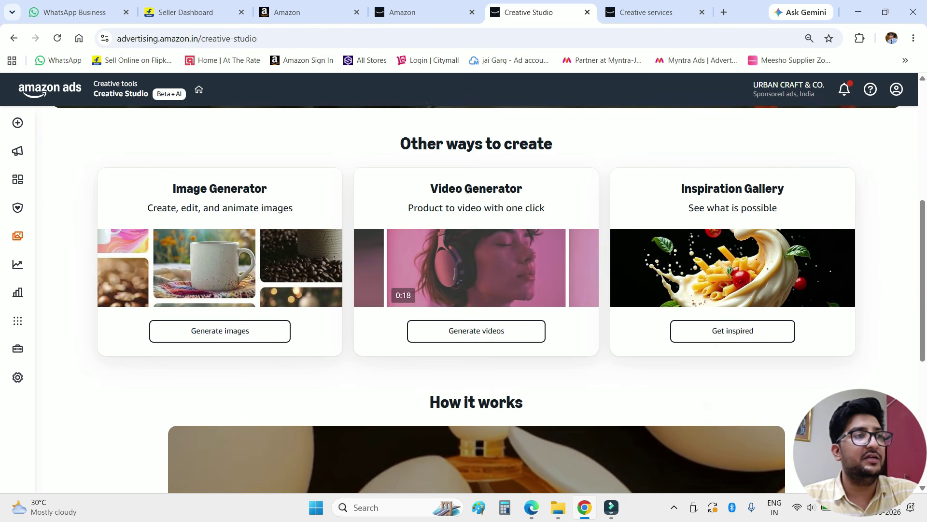
drag(418, 186, 511, 197)
click(414, 205)
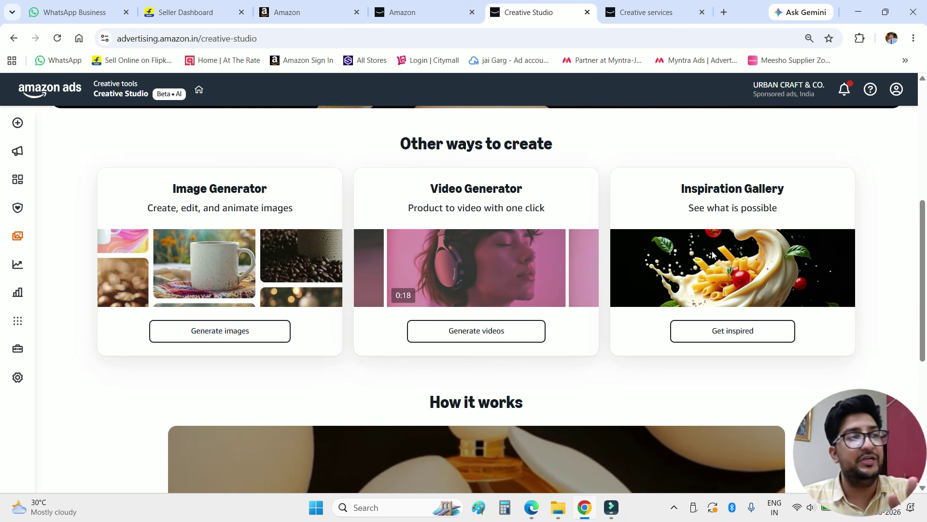
scroll(796, 294, down, 5)
scroll(796, 293, up, 10)
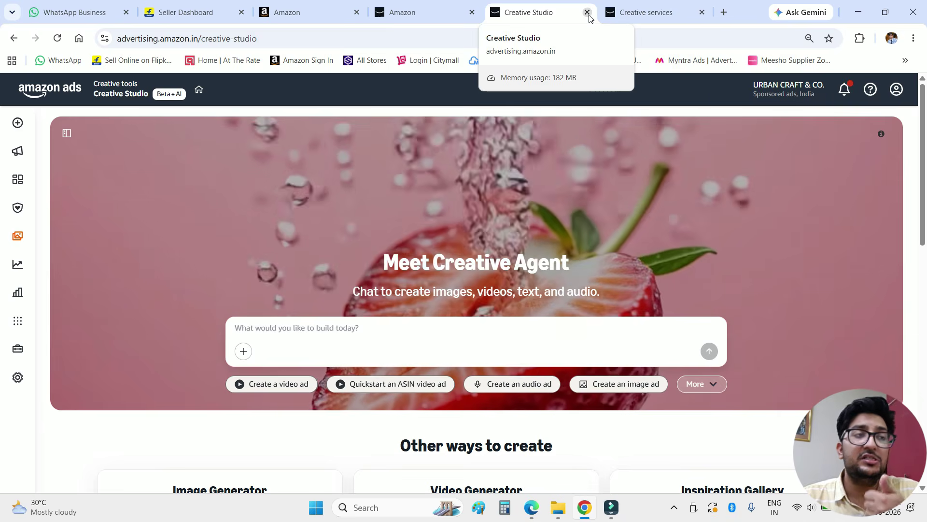
click(587, 12)
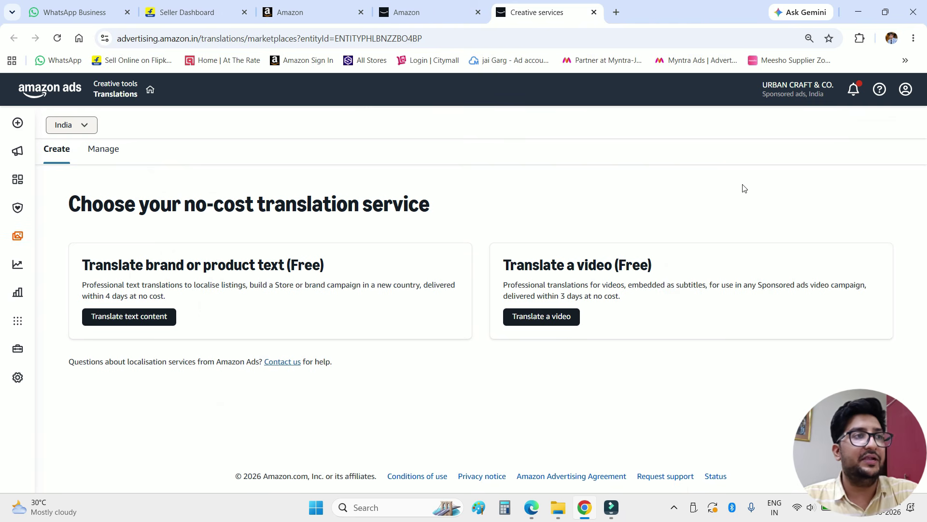
- Examine the free brand or product text and video translation services offered on the Translations page
mouse_move(58, 124)
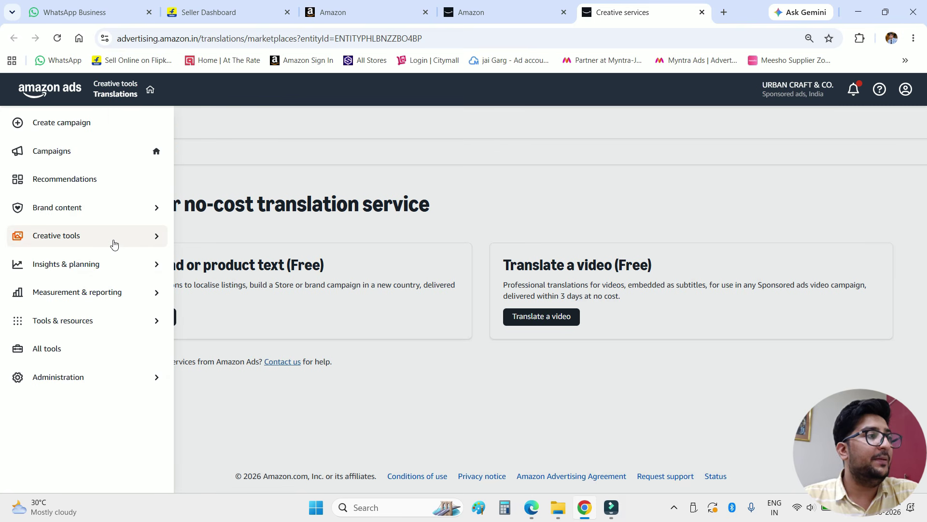
click(114, 236)
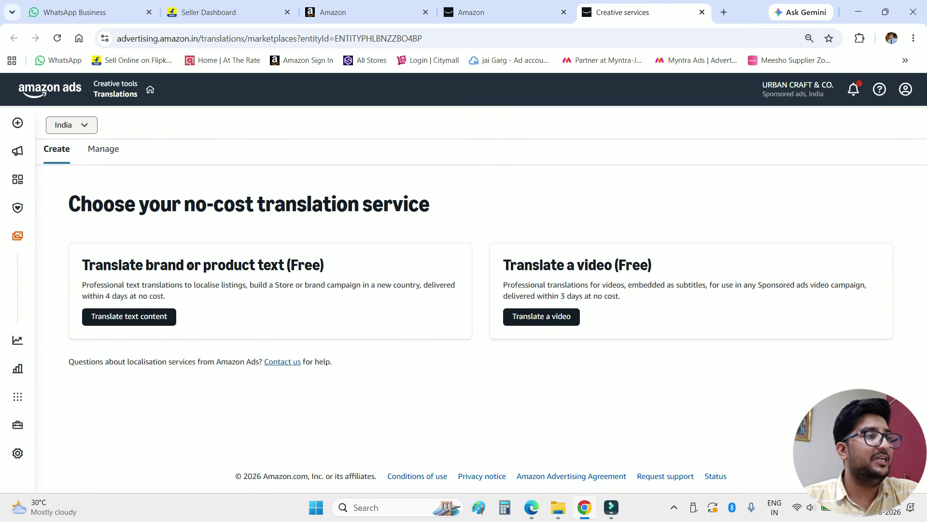
right_click(146, 318)
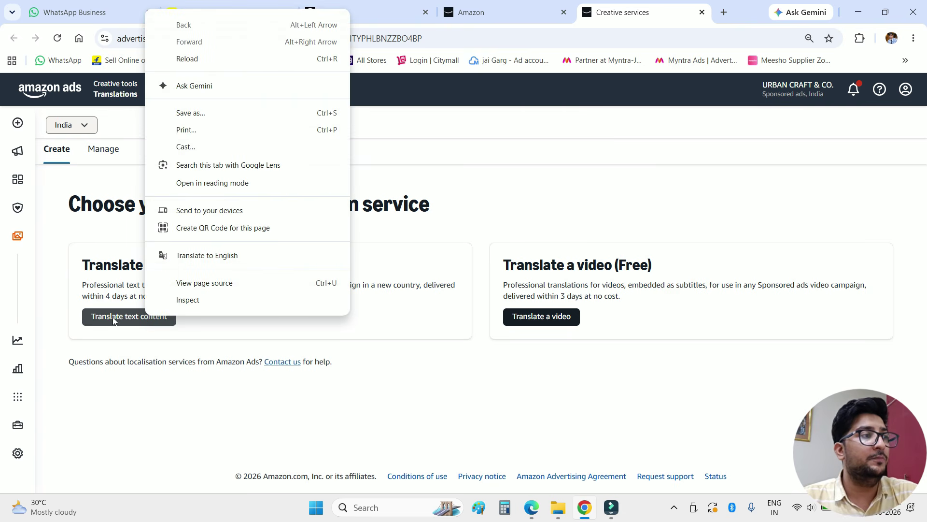
click(700, 317)
drag(511, 265, 632, 265)
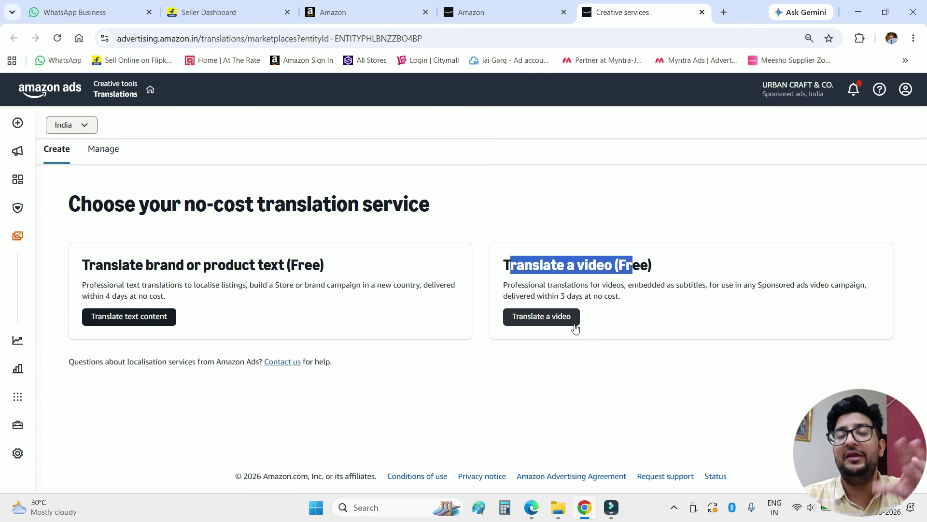
- Switch between the Create and Manage sections of Translations, reload Translations, and view the new requests under Manage
click(104, 149)
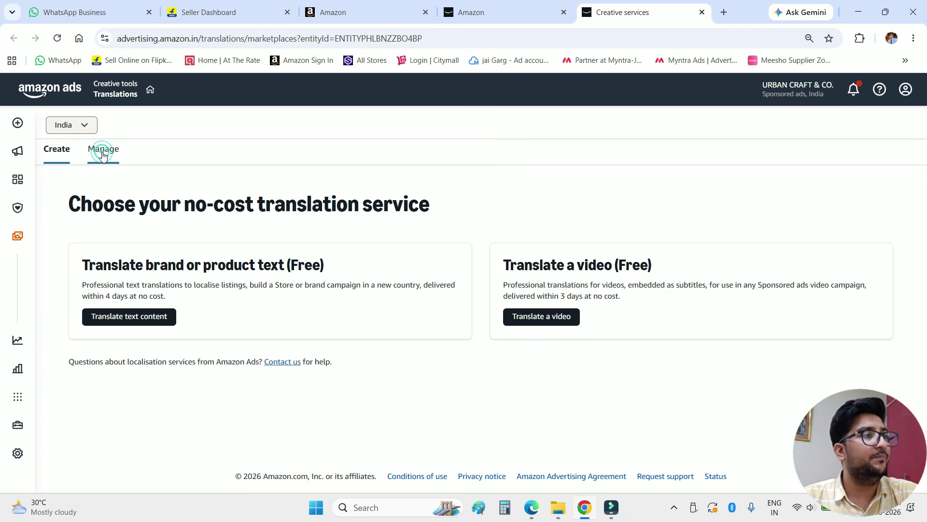
click(58, 150)
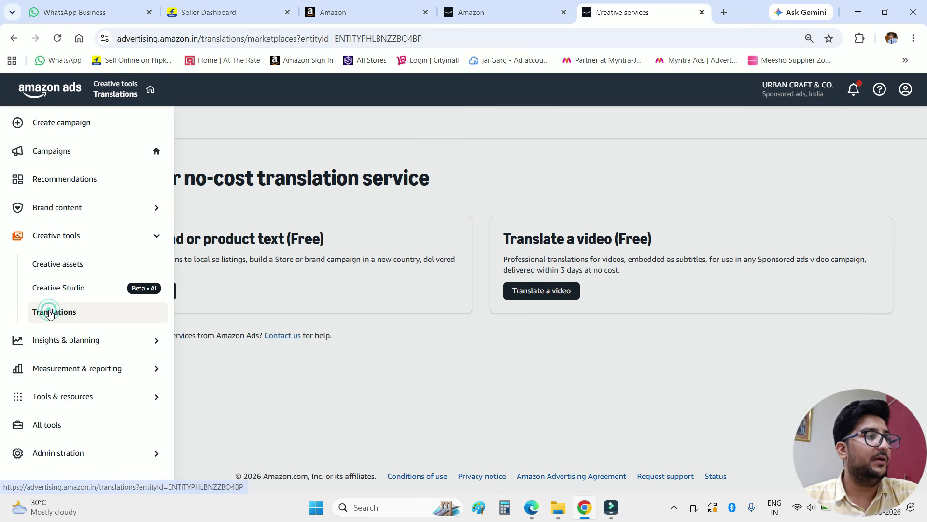
click(57, 308)
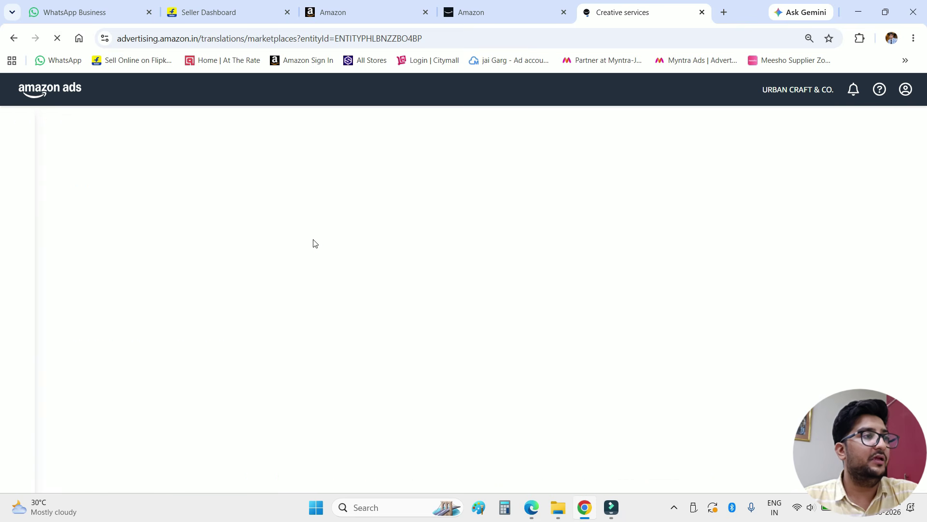
click(105, 150)
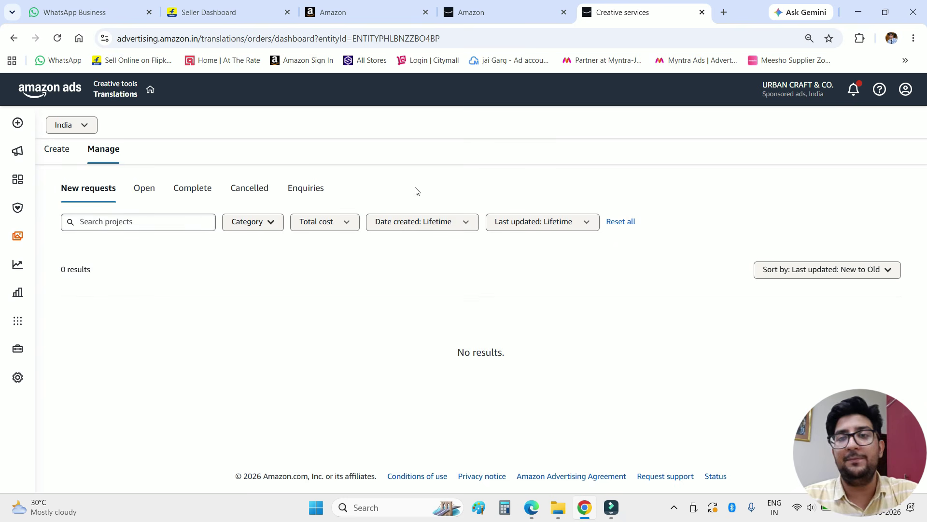
- Open Brand metrics, Brand impression share and Ads planner from Insights & planning, each in its own new browser tab
mouse_move(1, 232)
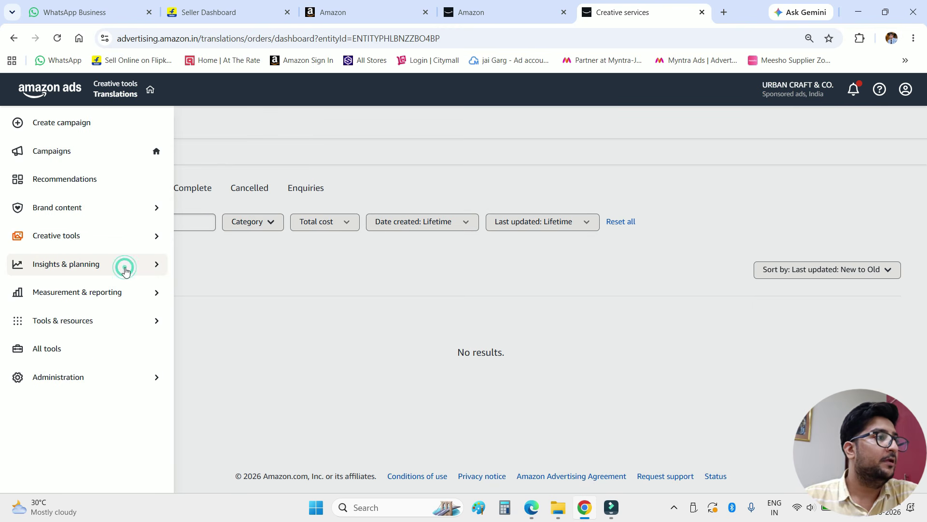
click(124, 266)
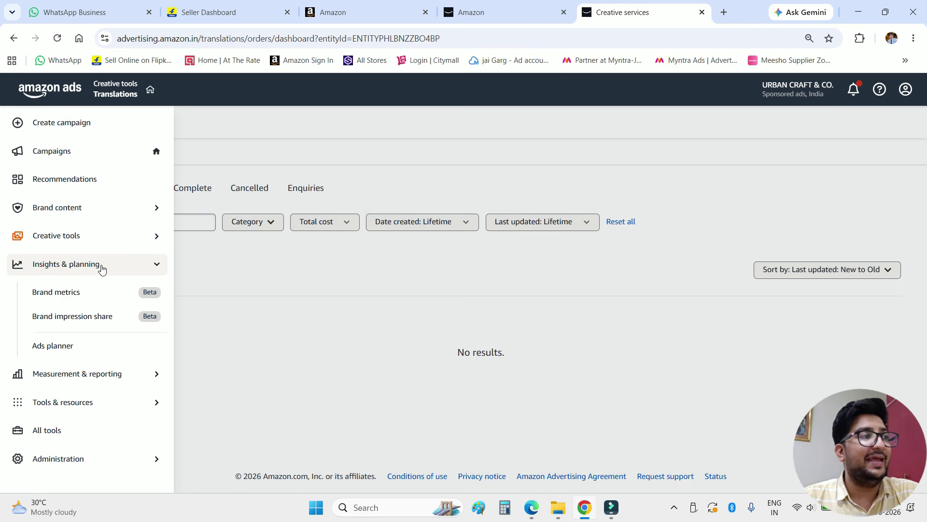
right_click(80, 296)
click(111, 308)
right_click(77, 318)
click(105, 333)
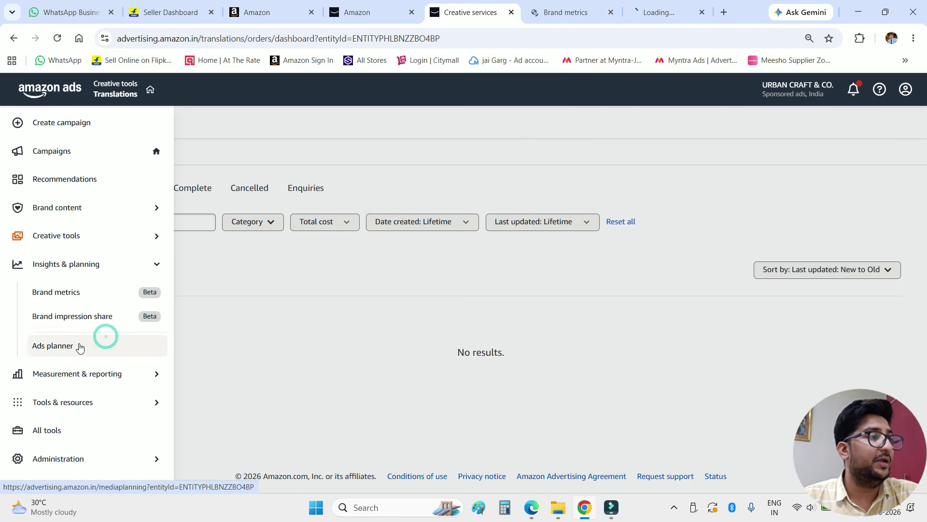
right_click(80, 347)
click(175, 194)
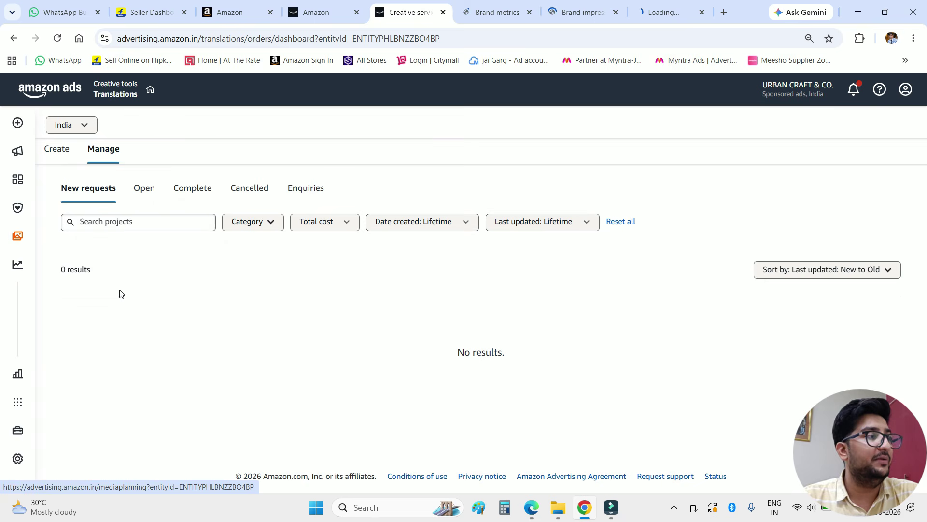
- Switch to the Brand metrics browser tab and examine the SCRUMBLER brand's awareness, consideration and purchased funnel metrics
click(490, 4)
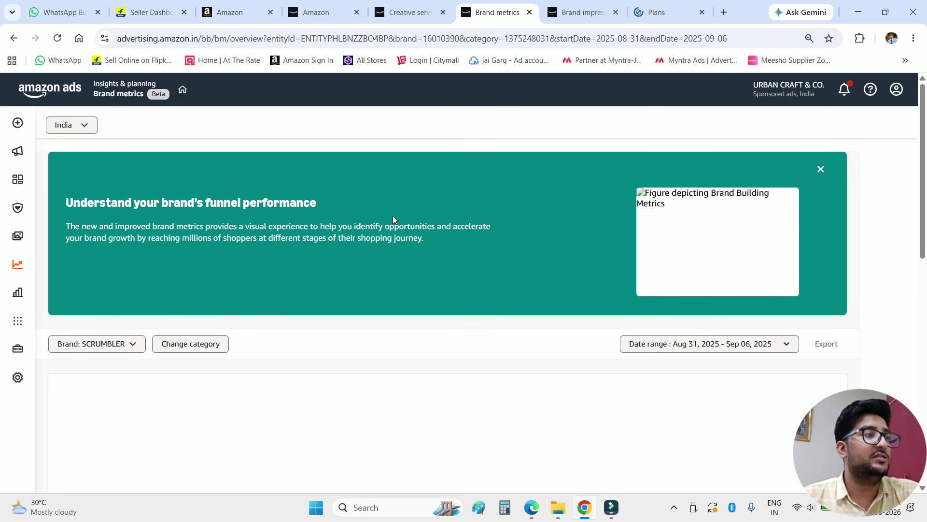
scroll(393, 216, down, 3)
scroll(494, 237, down, 3)
mouse_move(283, 261)
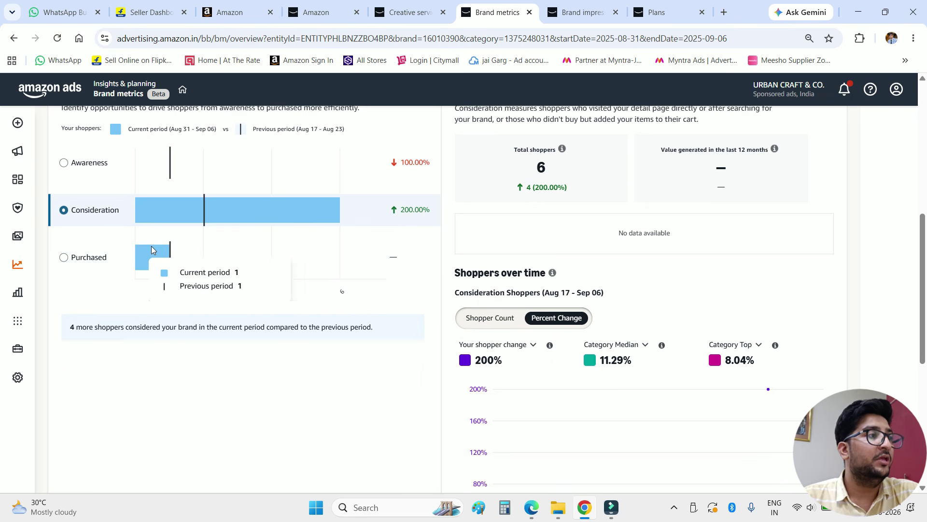
mouse_move(123, 172)
scroll(111, 172, up, 1)
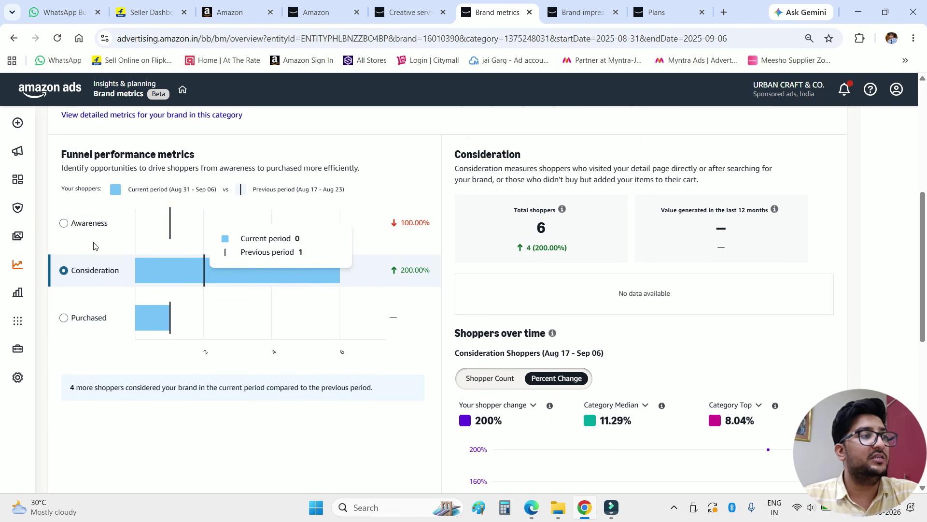
scroll(925, 317, down, 2)
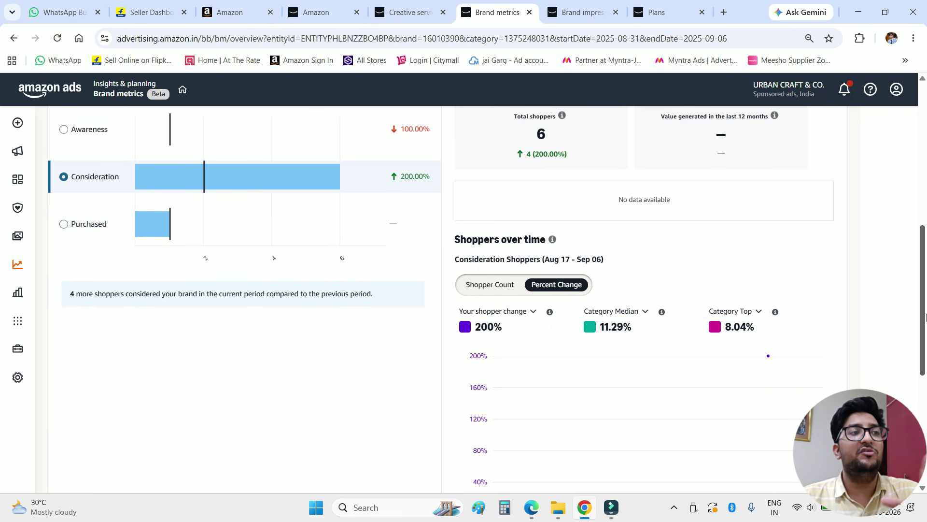
- Set the Brand metrics date range to the last available month, Sep 01 to Sep 30, 2025, checking the calendar through July 2026
scroll(926, 316, up, 4)
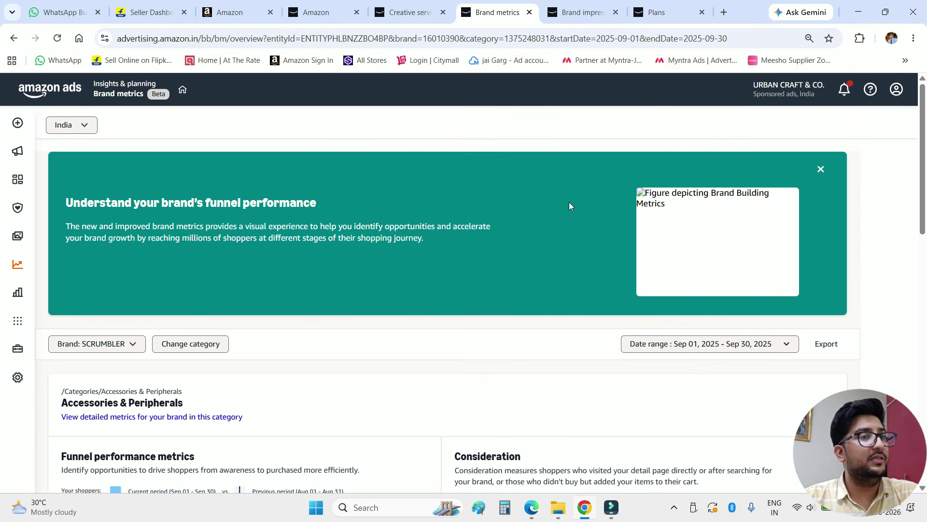
scroll(569, 206, down, 1)
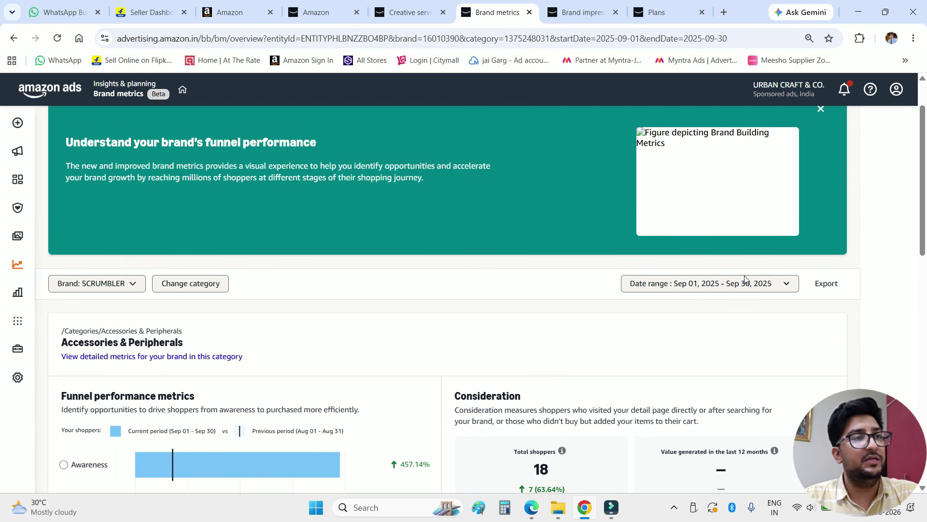
click(771, 294)
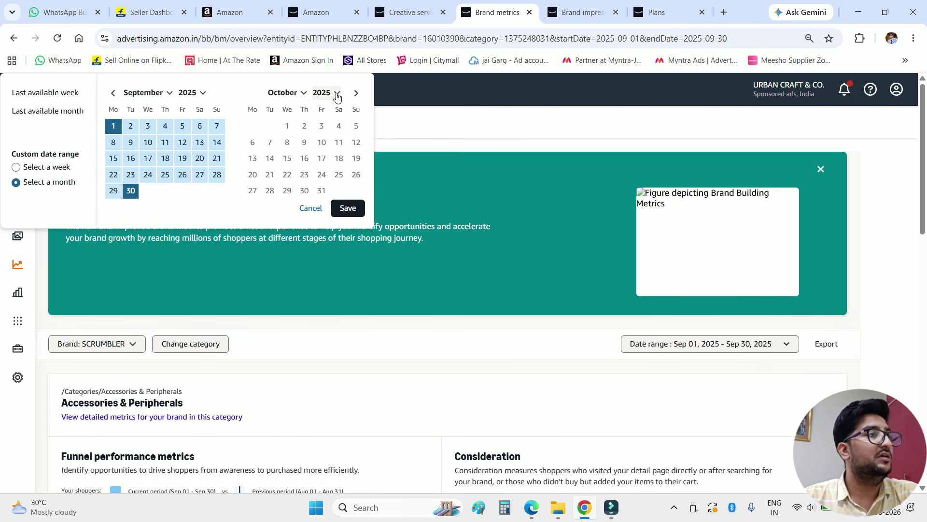
click(354, 94)
click(353, 94)
click(352, 95)
click(353, 95)
click(352, 95)
click(353, 94)
click(352, 94)
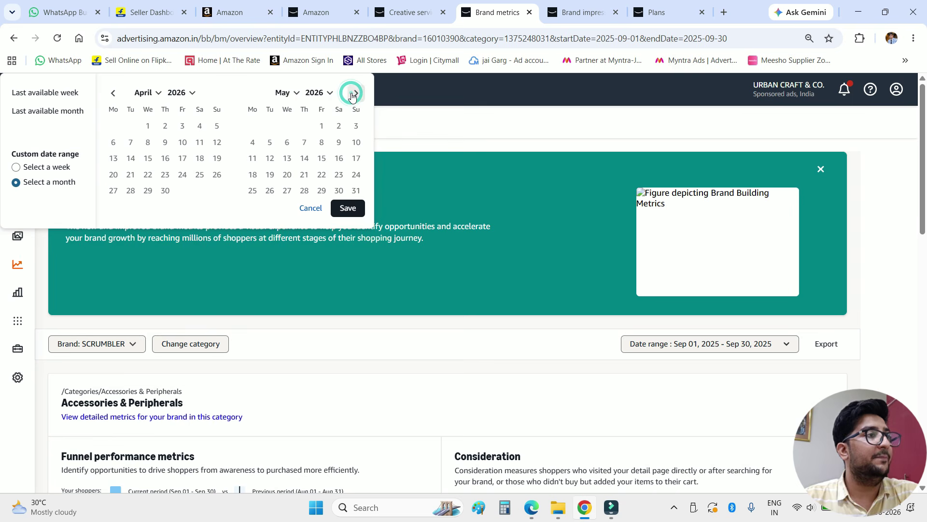
click(353, 94)
click(353, 94)
click(354, 94)
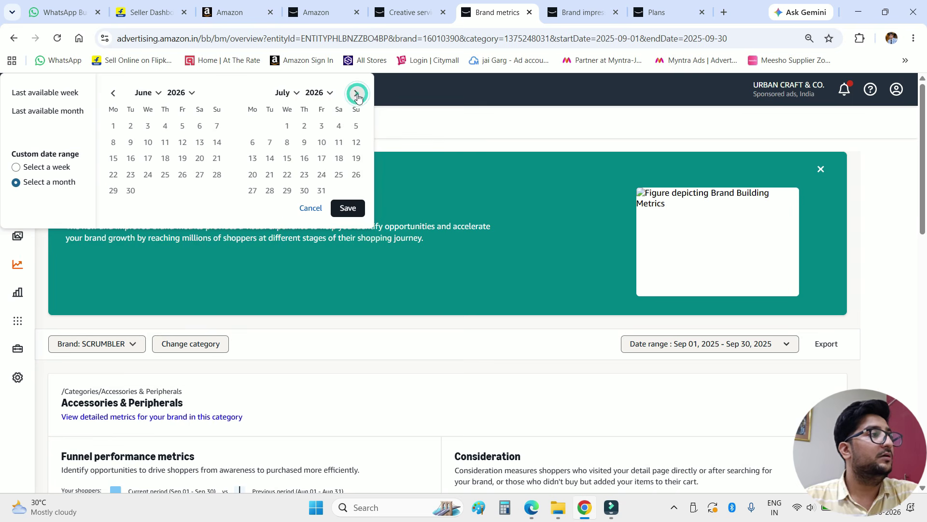
click(47, 123)
- Examine the September 2025 funnel performance metrics and the Shoppers over time chart for the Accessories & Peripherals category
scroll(596, 277, down, 9)
scroll(784, 301, up, 4)
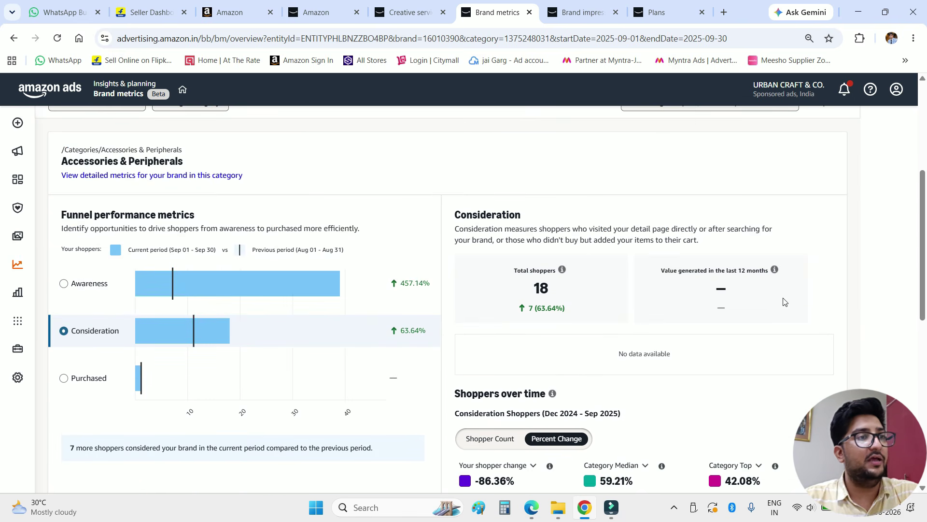
scroll(783, 302, up, 4)
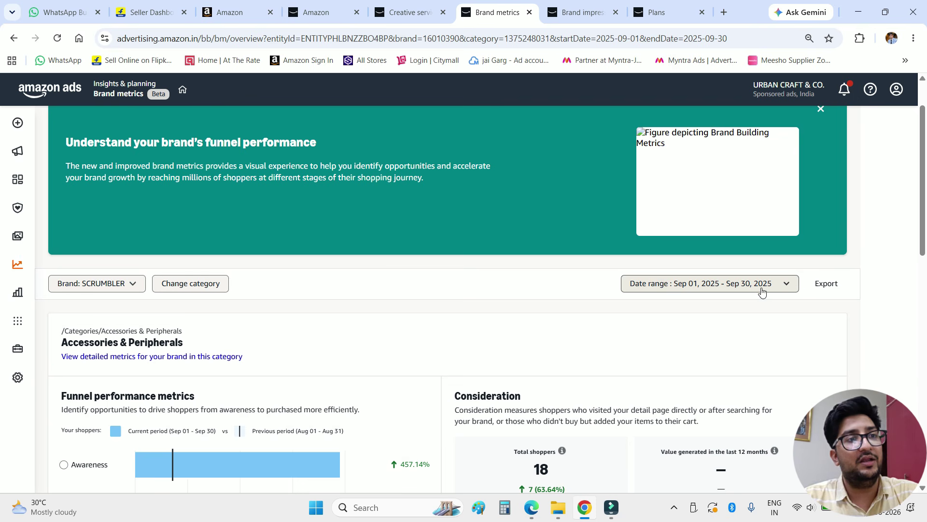
scroll(402, 280, down, 6)
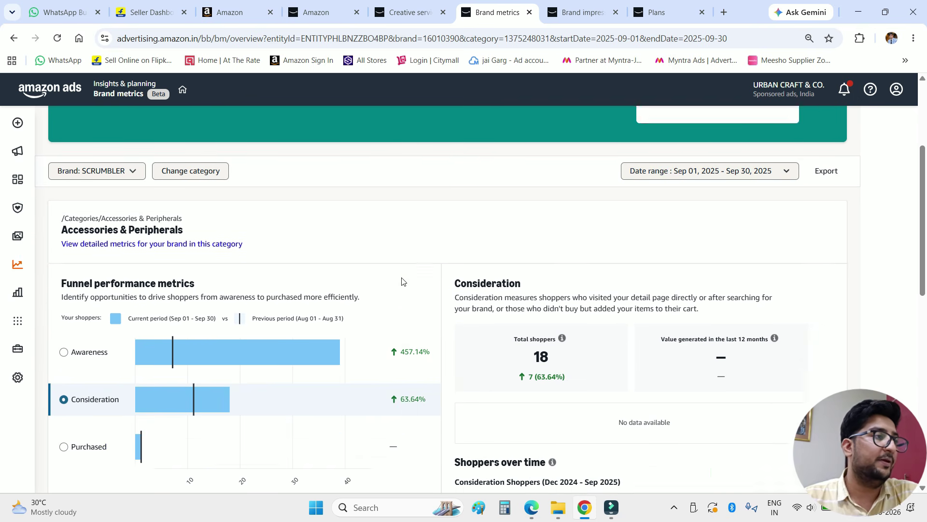
scroll(402, 280, down, 6)
scroll(401, 279, up, 5)
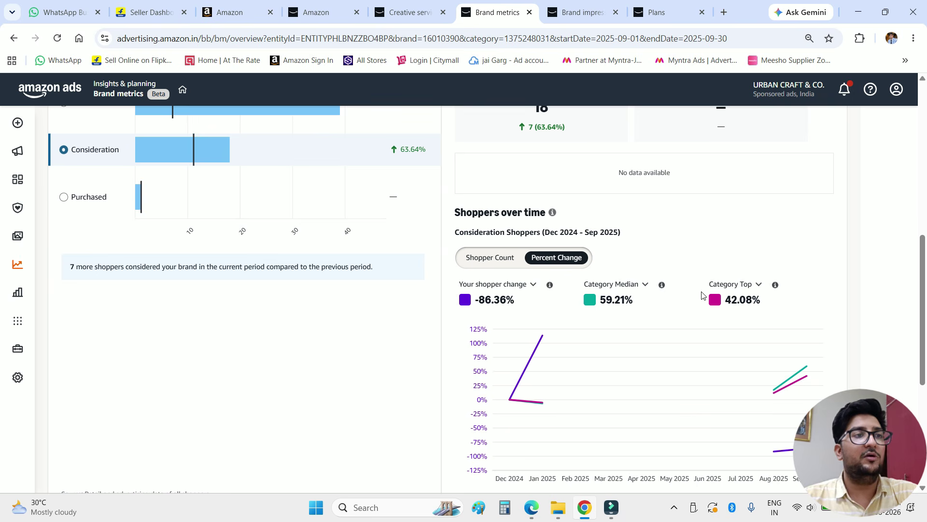
- Finish reviewing the Brand metrics charts for the Accessories & Peripherals category and close the Brand metrics browser tab
scroll(693, 319, down, 4)
scroll(683, 315, up, 9)
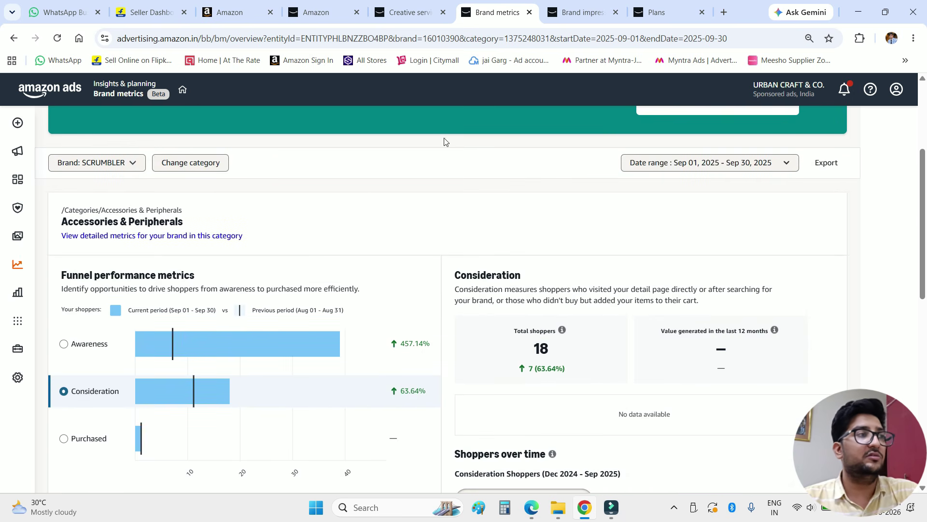
scroll(358, 153, up, 4)
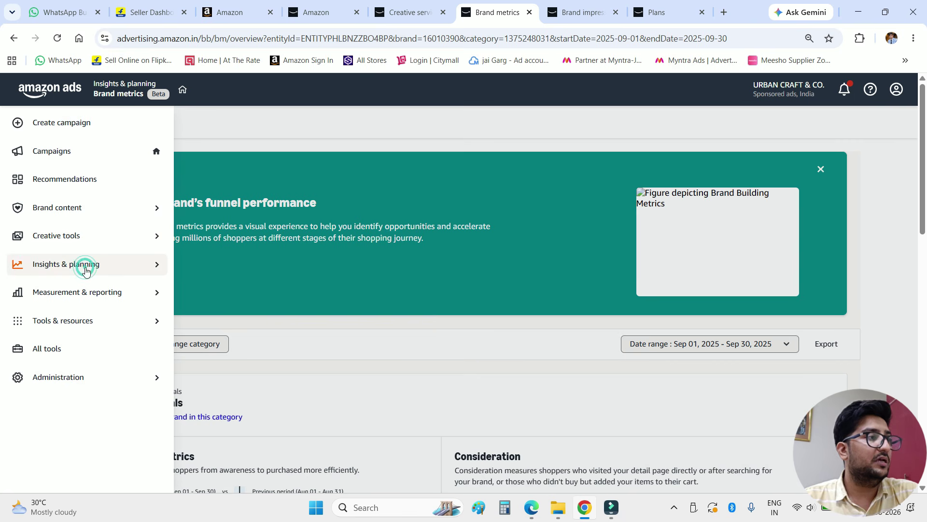
click(57, 265)
click(530, 12)
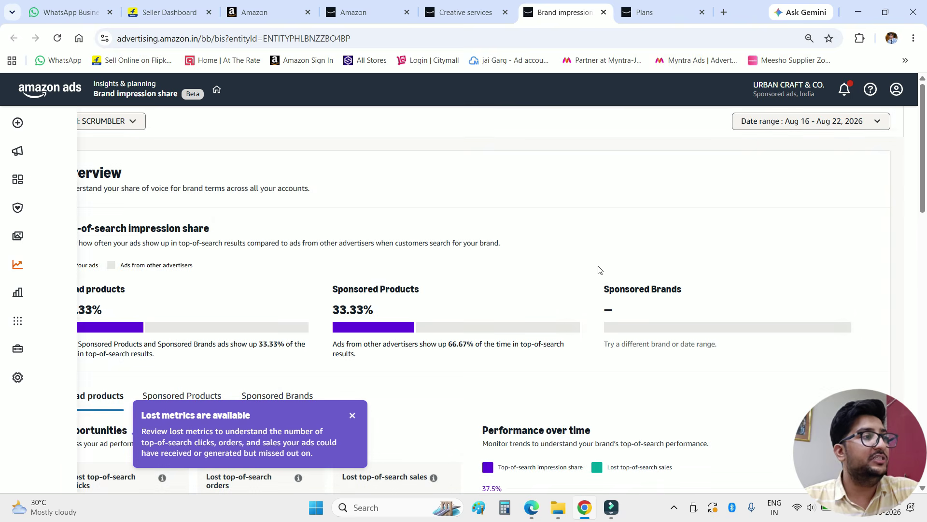
- Switch Brand impression share to the SKOVA LONDON brand, review its top-of-search impression shares and dismiss the lost metrics notice
click(124, 121)
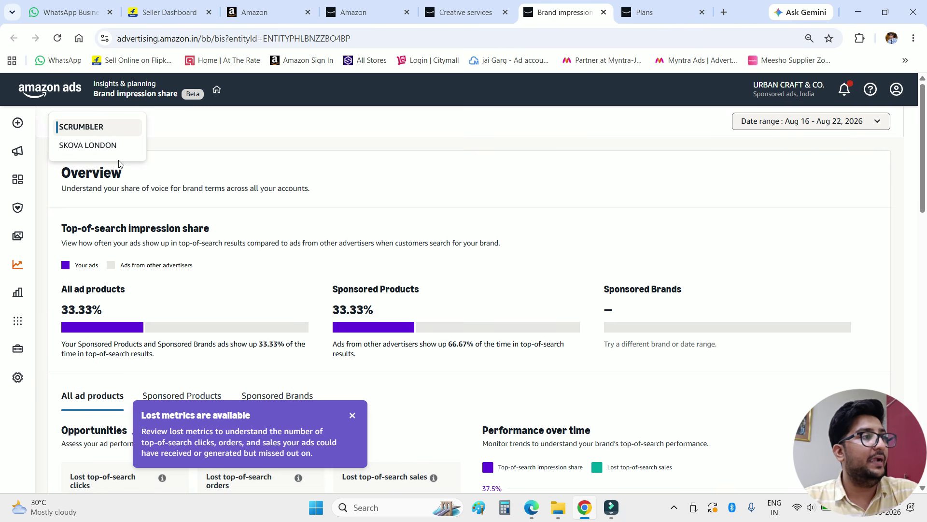
click(123, 143)
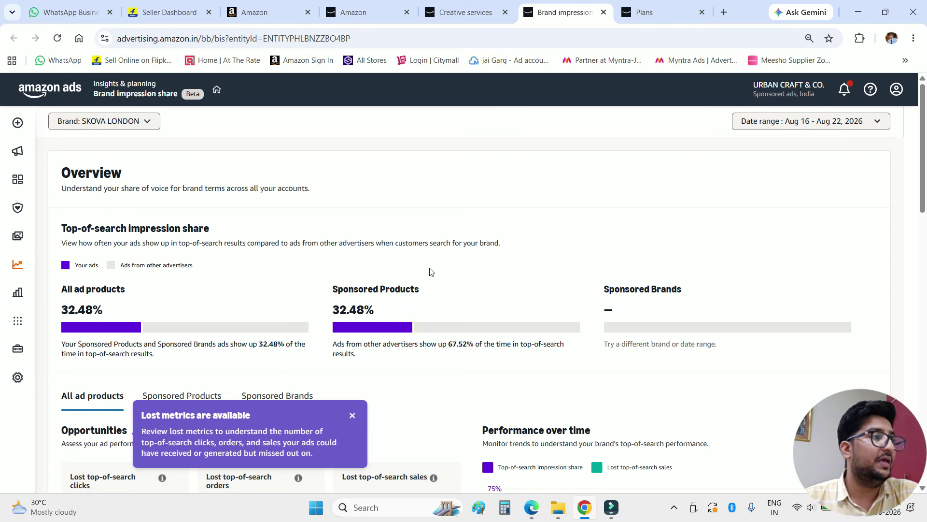
drag(65, 309, 186, 317)
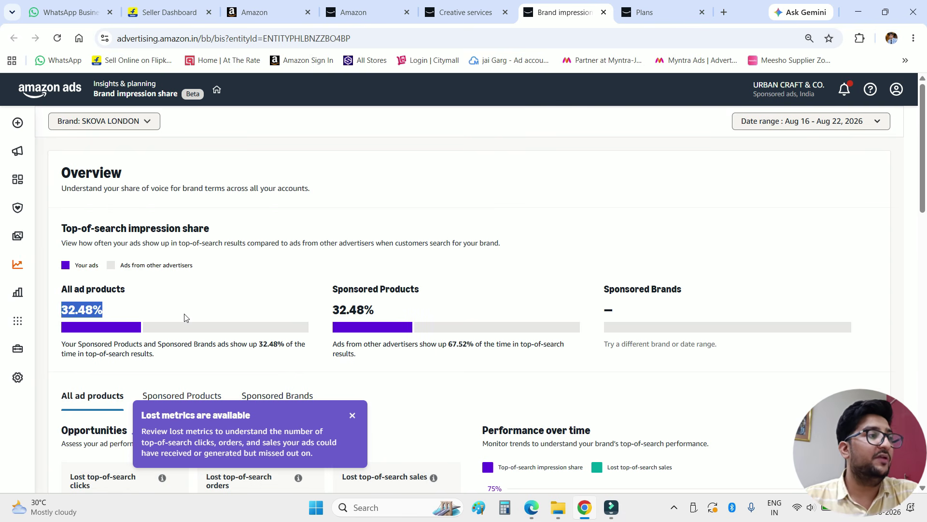
scroll(193, 321, down, 1)
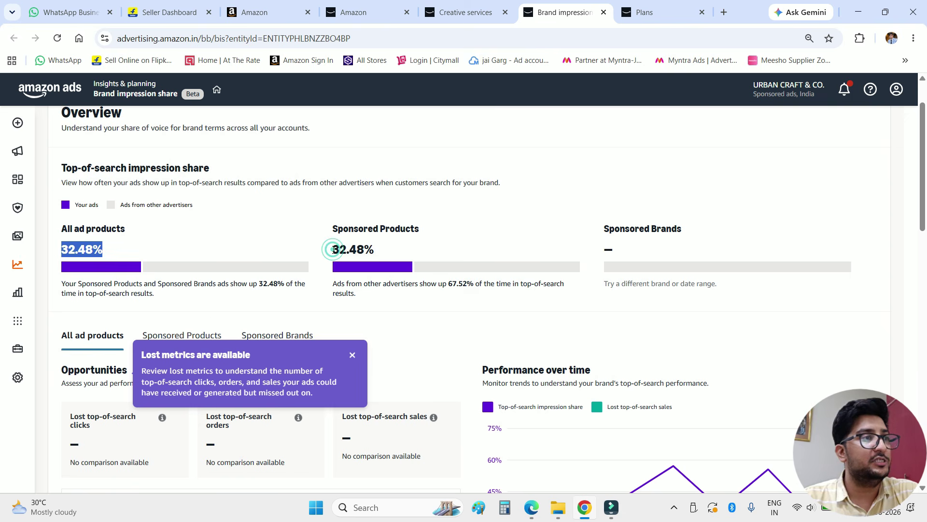
drag(332, 249, 420, 257)
scroll(423, 257, down, 4)
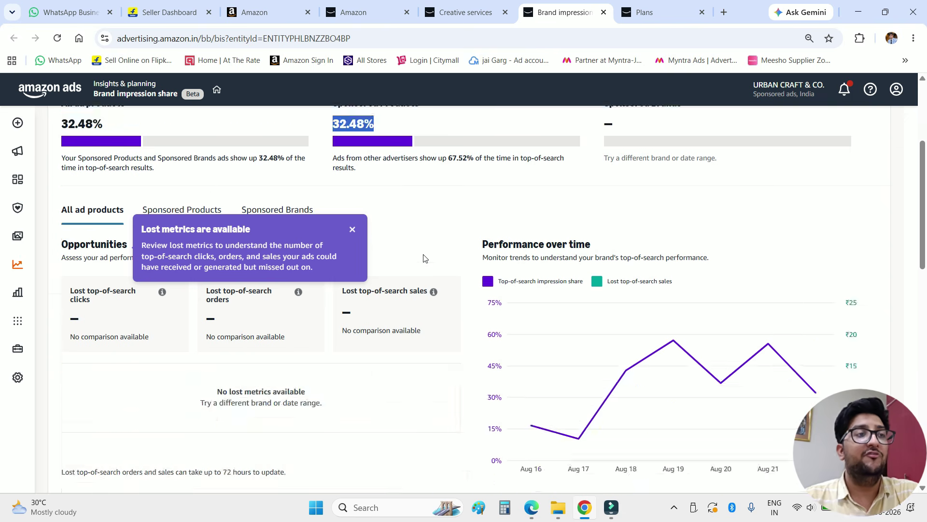
click(351, 174)
scroll(419, 221, up, 5)
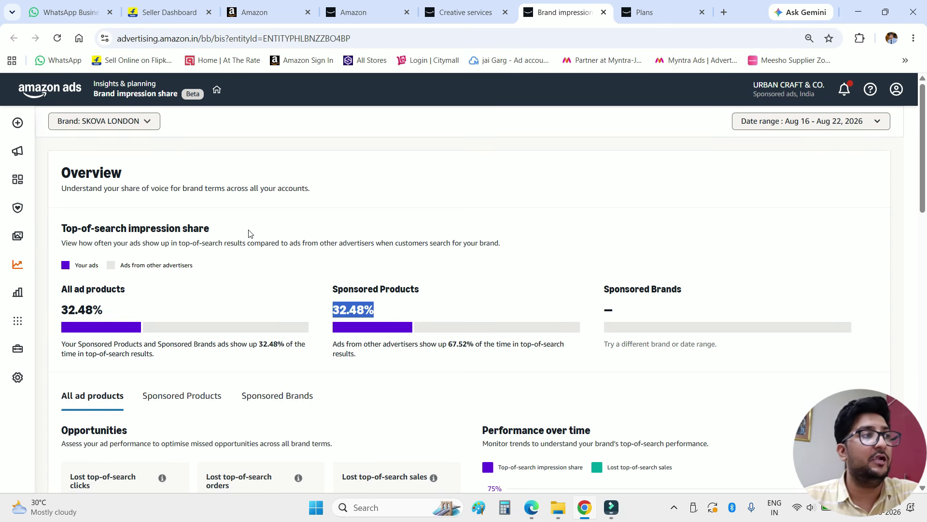
- Examine the Sponsored Products and Sponsored Brands views of the Opportunities and Manage brand terms sections
scroll(250, 233, down, 3)
click(193, 216)
click(256, 218)
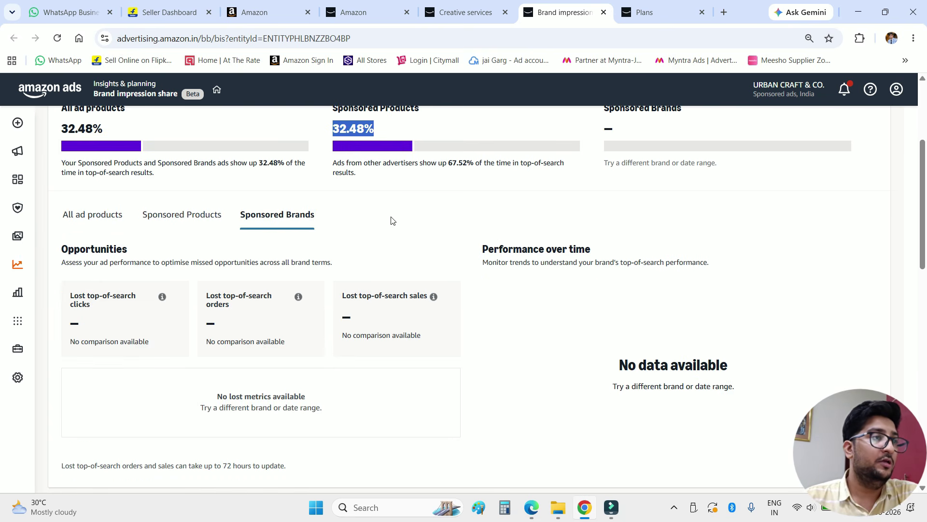
scroll(488, 219, down, 5)
scroll(488, 219, up, 4)
scroll(437, 221, down, 5)
click(201, 228)
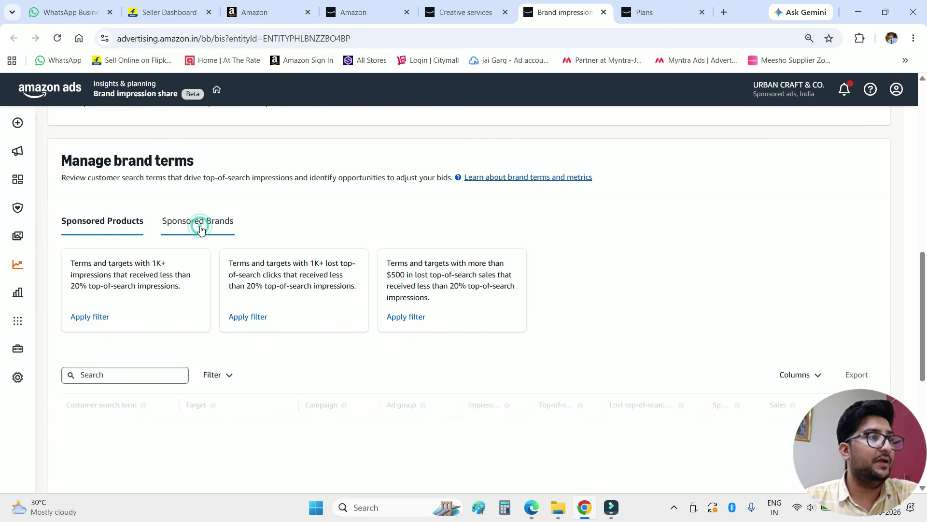
click(129, 228)
scroll(555, 271, up, 1)
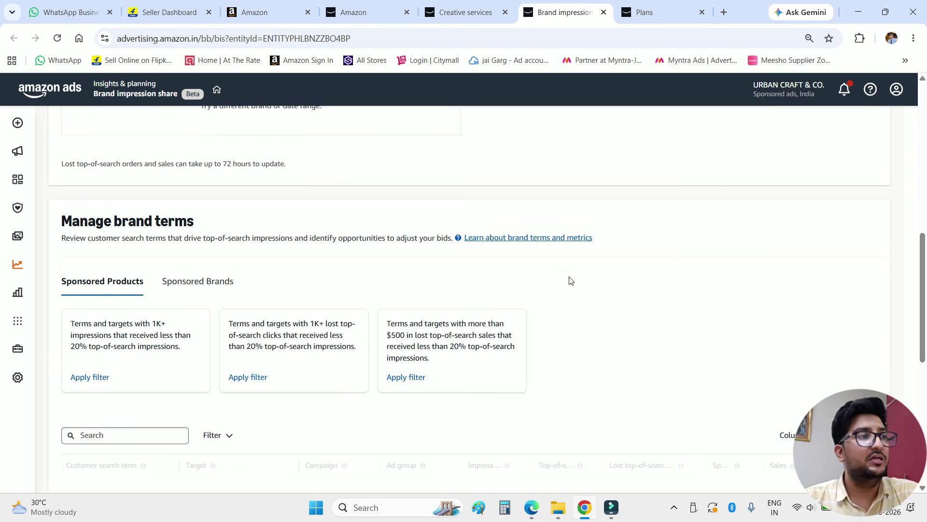
scroll(570, 280, up, 10)
- Close the Brand impression share browser tab and start creating a new plan in Ads planner
mouse_move(102, 288)
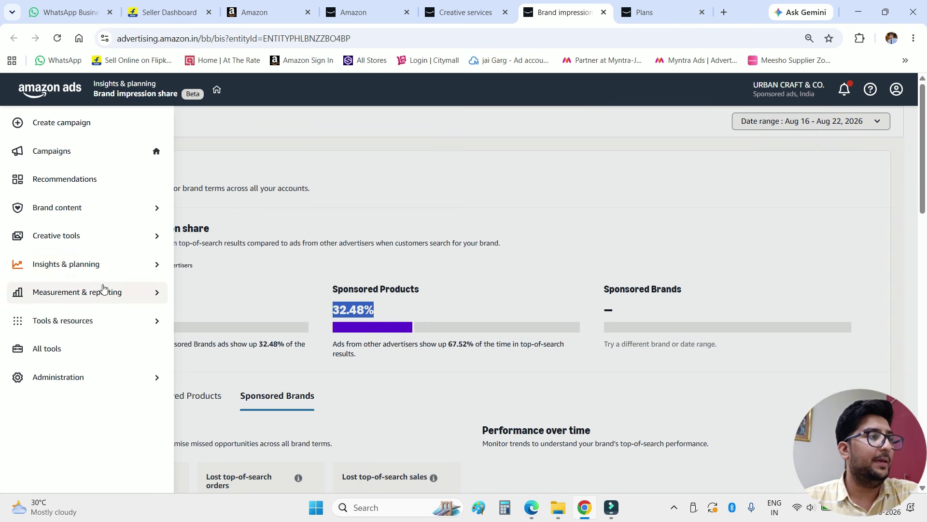
click(116, 266)
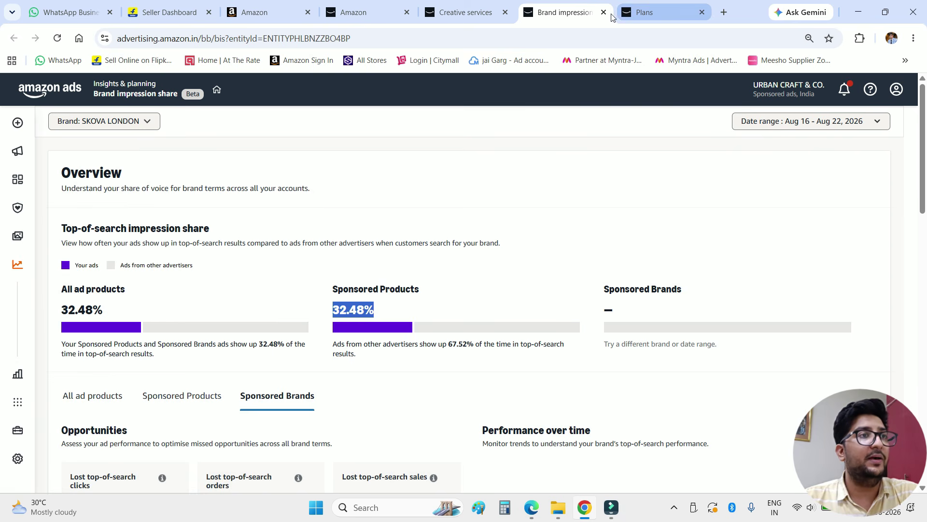
click(604, 12)
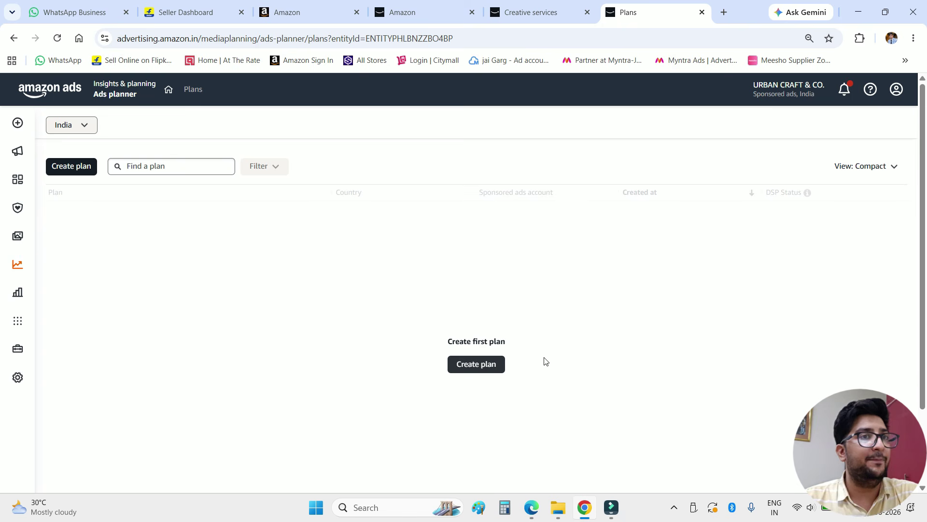
click(474, 364)
- Examine the new plan form's expanded planning, account information, industry and intent sections, and close its browser tab without saving
scroll(447, 265, down, 6)
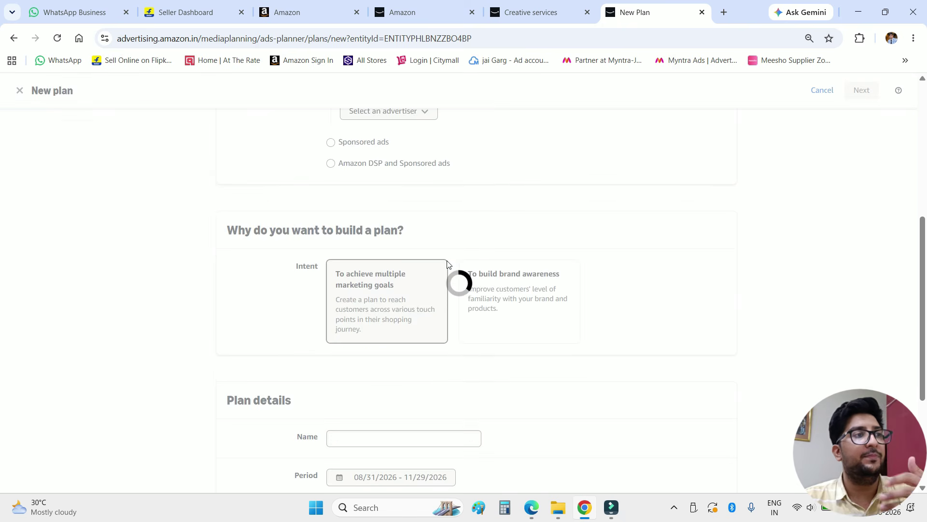
scroll(449, 263, up, 4)
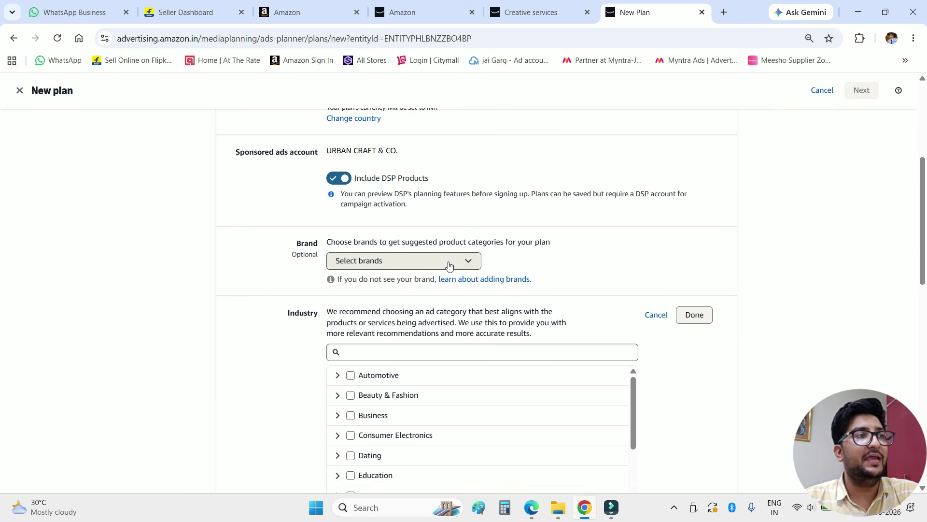
scroll(449, 264, down, 10)
scroll(524, 263, up, 15)
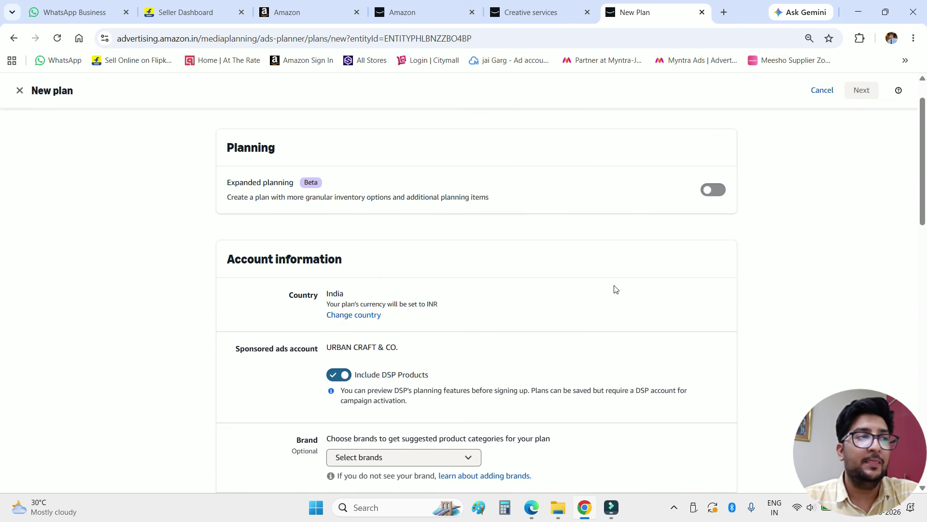
scroll(594, 296, up, 1)
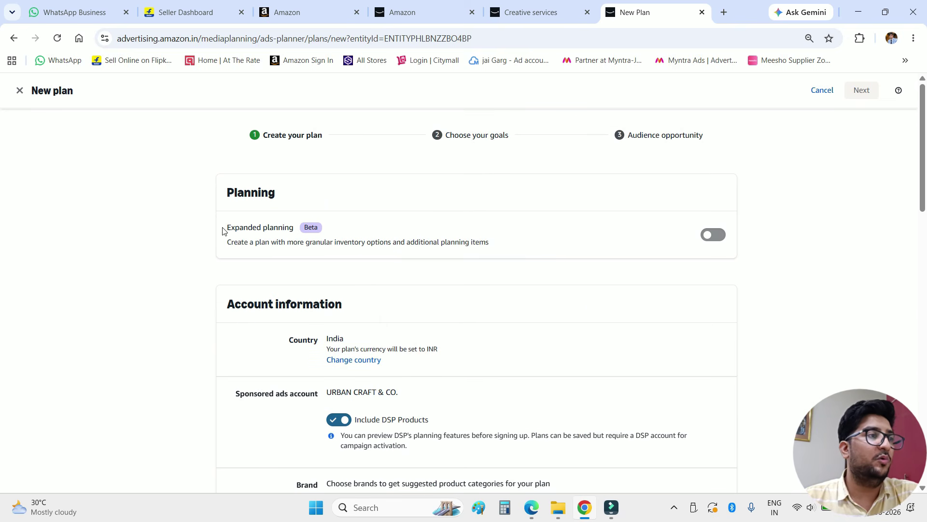
drag(223, 231, 286, 229)
drag(223, 247, 351, 247)
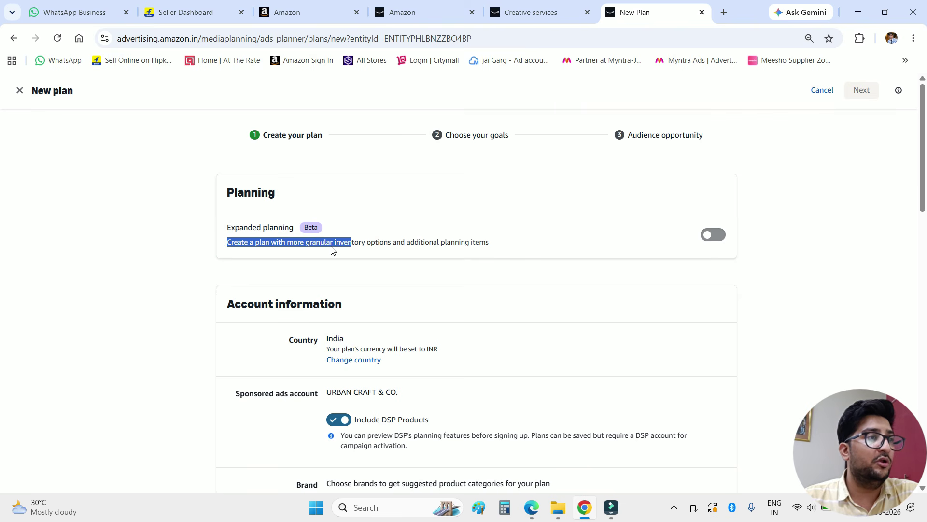
click(356, 245)
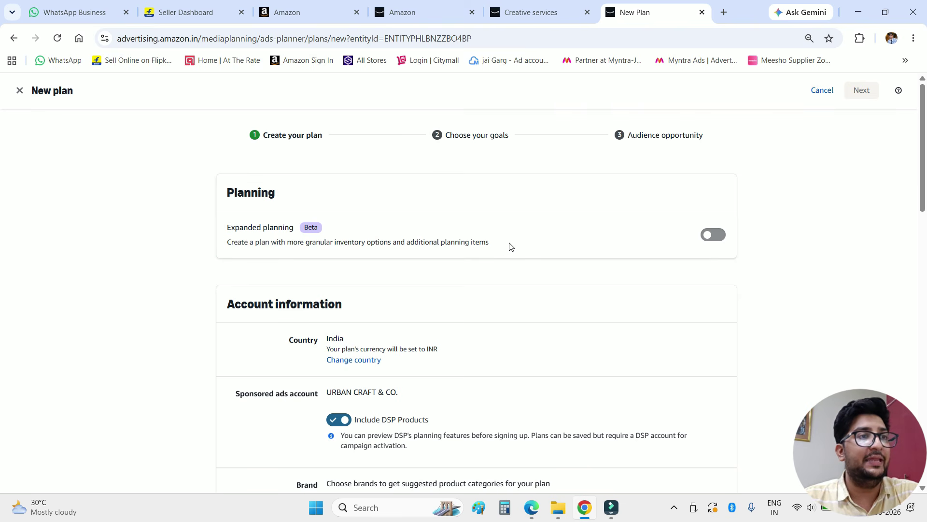
scroll(576, 244, down, 2)
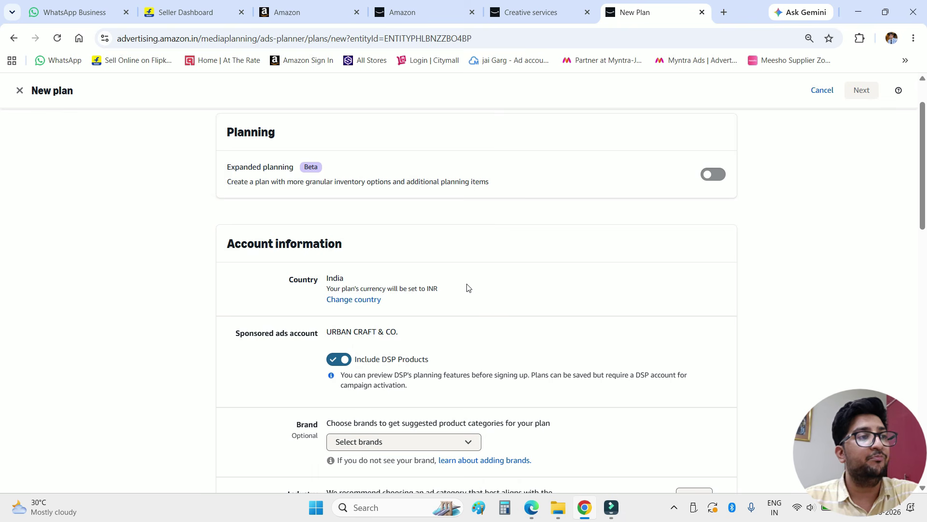
scroll(227, 263, down, 2)
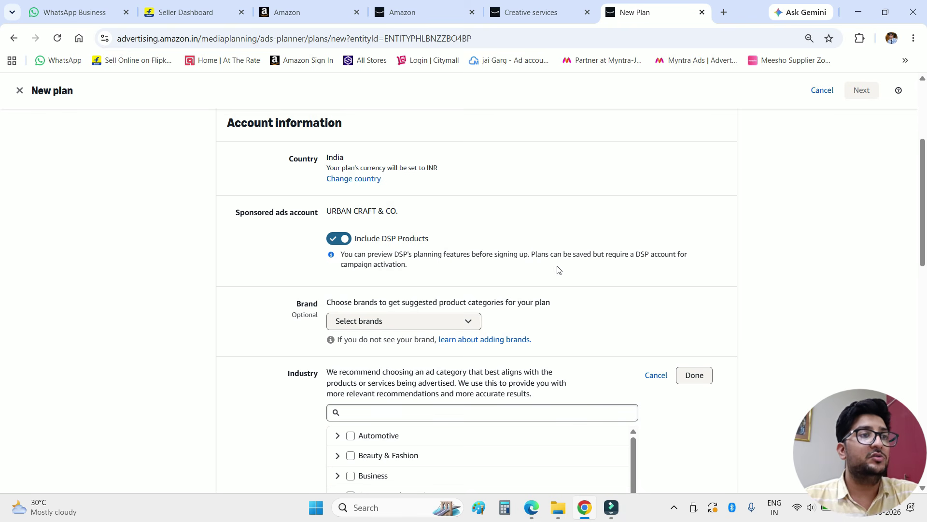
scroll(571, 269, down, 11)
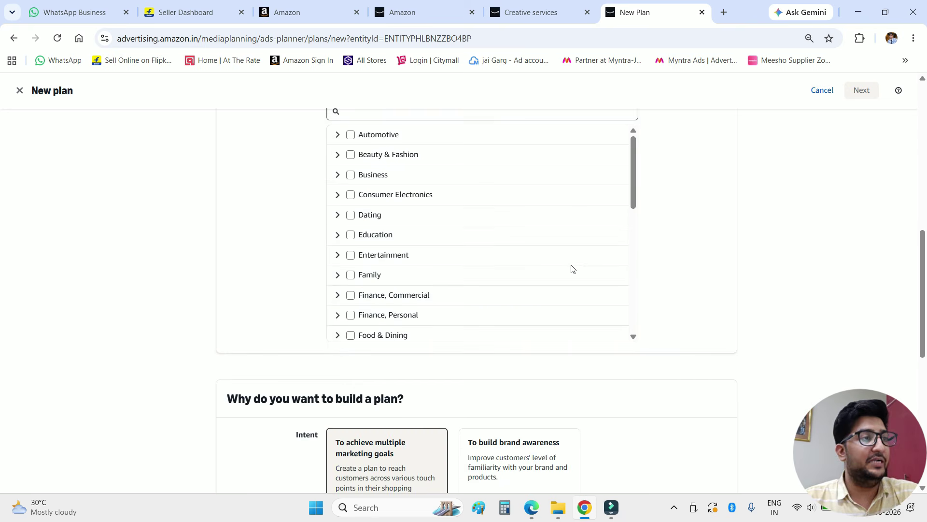
drag(923, 307, 923, 78)
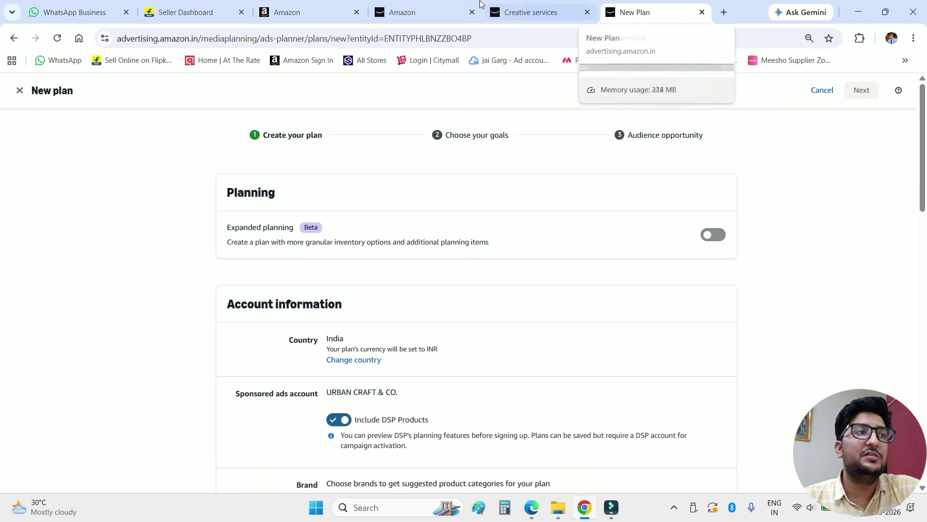
click(531, 12)
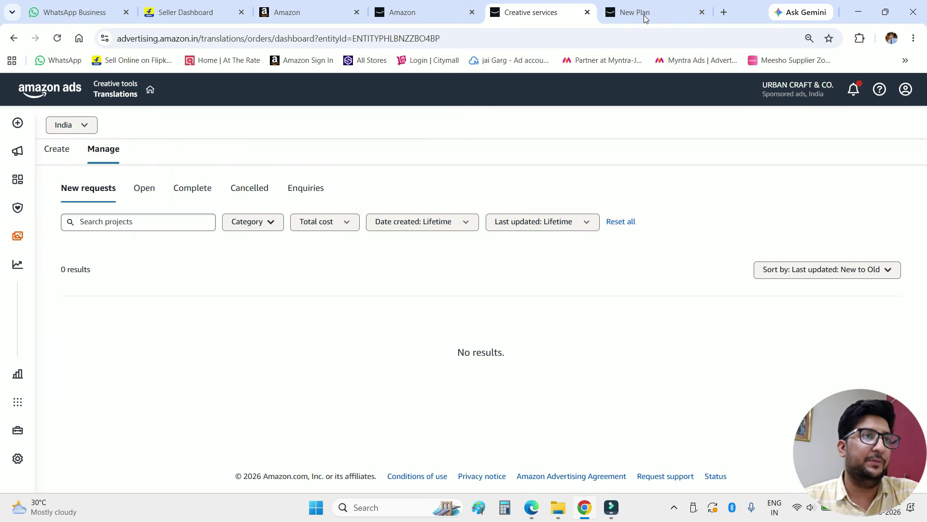
click(701, 12)
- Open Amazon Attribution, Amazon Marketing Cloud, Reporting and Sponsored ads reports from Measurement & reporting, each in its own new browser tab
click(94, 376)
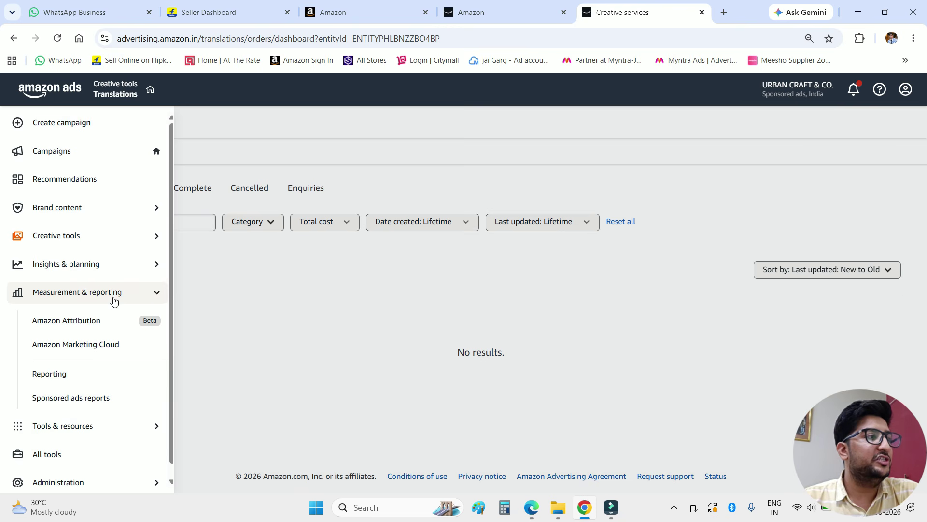
right_click(80, 323)
click(98, 341)
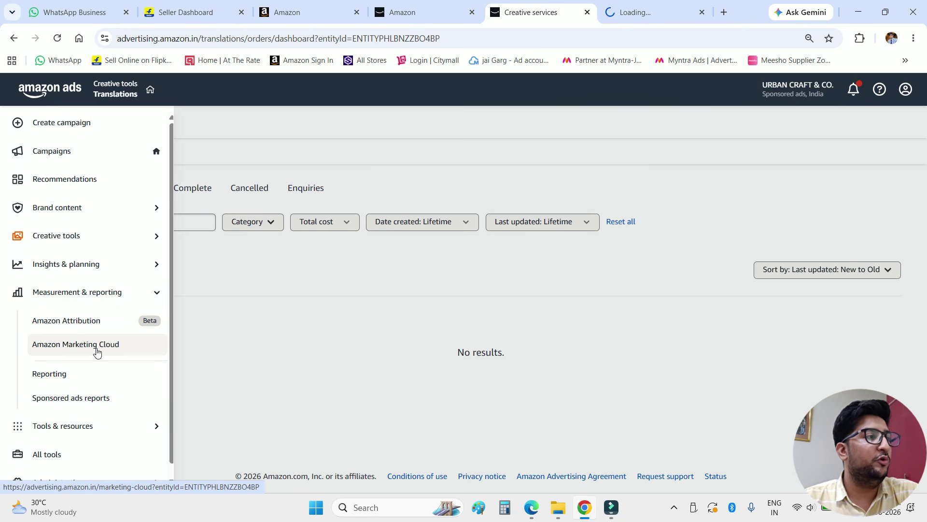
right_click(96, 349)
click(181, 198)
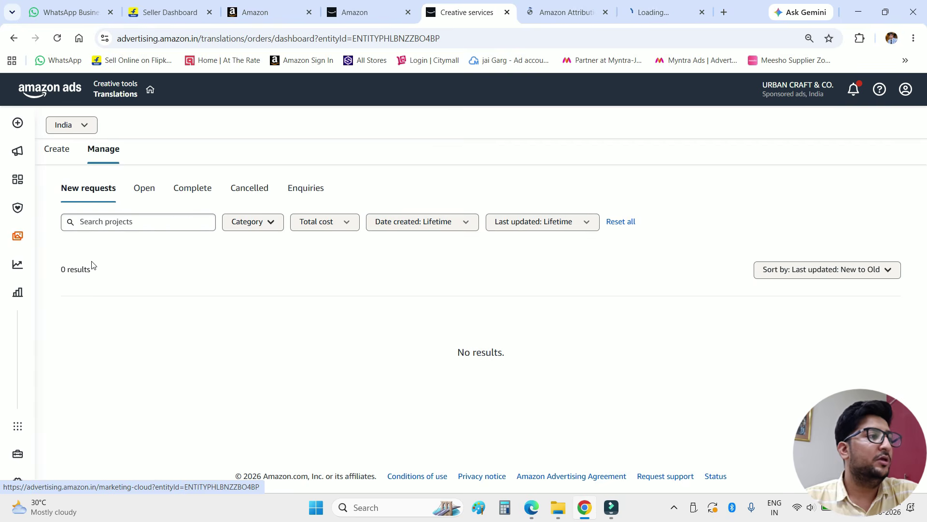
right_click(68, 379)
click(147, 224)
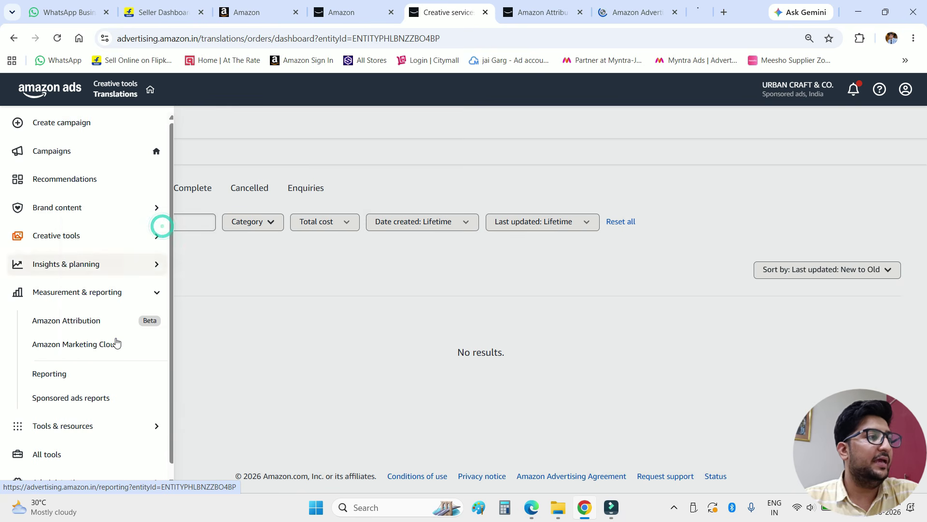
right_click(90, 399)
click(188, 251)
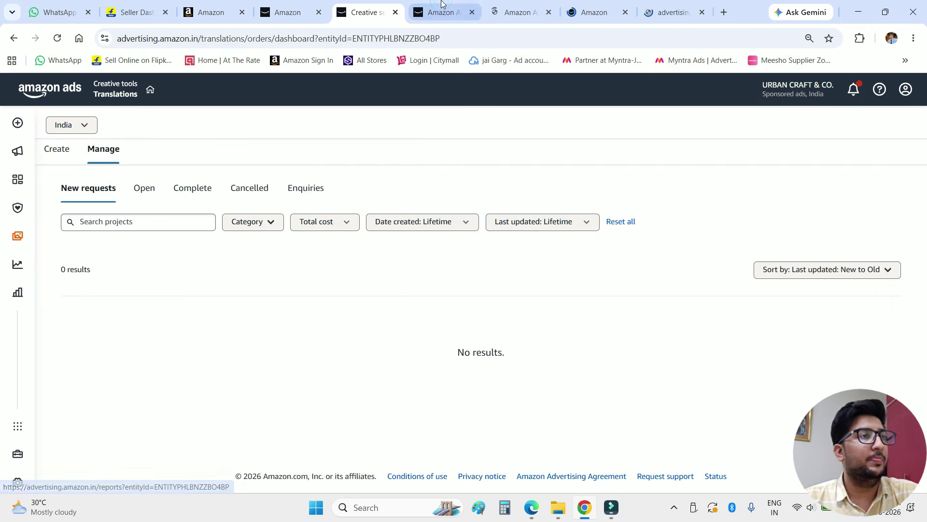
- Switch to the Amazon Attribution browser tab and read its eligibility notice and the description of what the solution measures
key(ctrl+Tab)
scroll(700, 236, down, 2)
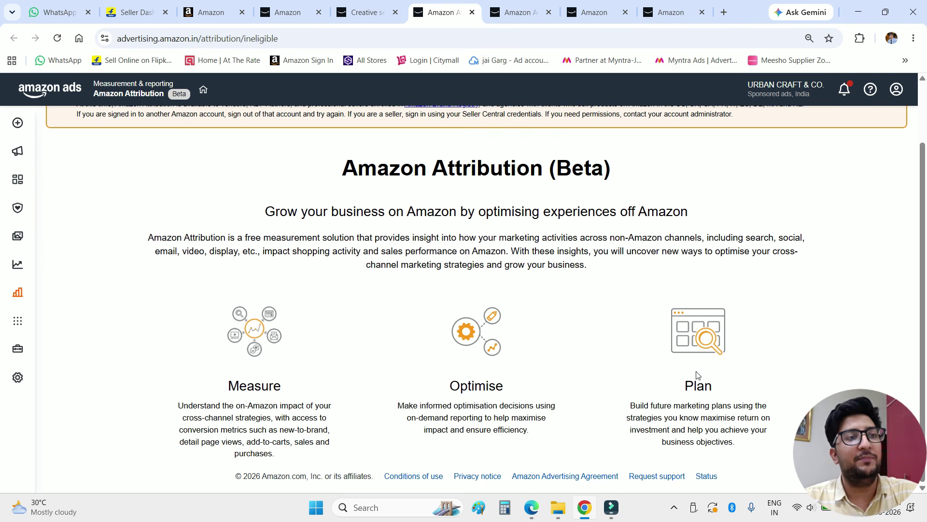
scroll(725, 352, up, 2)
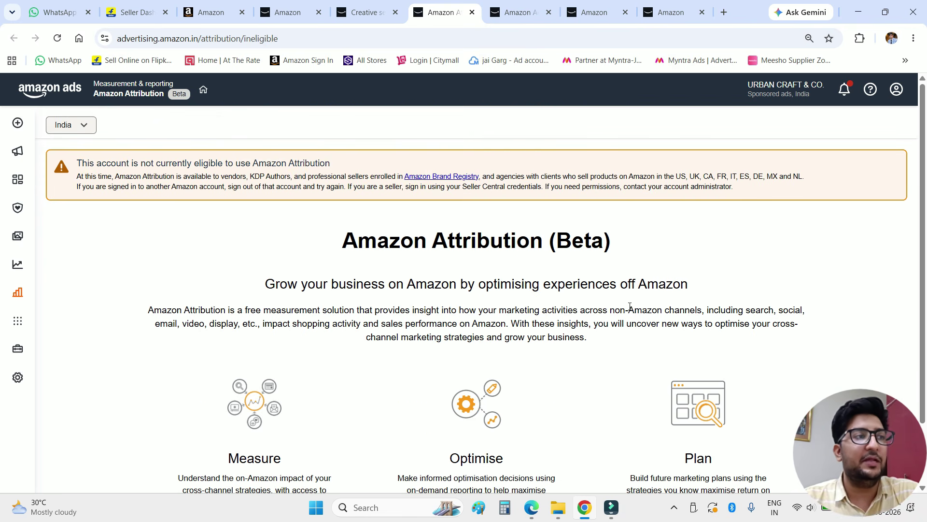
scroll(702, 317, down, 2)
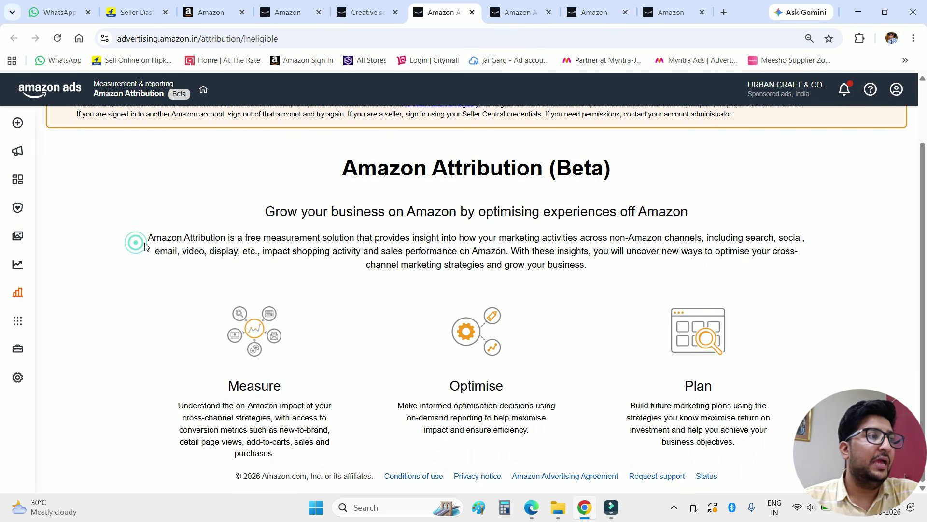
drag(140, 240, 491, 252)
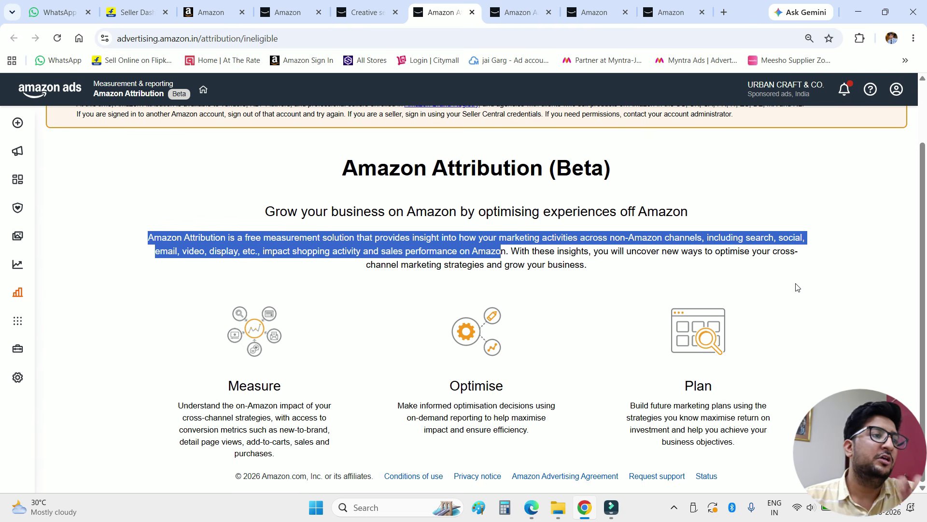
- Close the Amazon Attribution browser tab and examine the Amazon Marketing Cloud home page's insights, use cases and recent activity sections
click(472, 13)
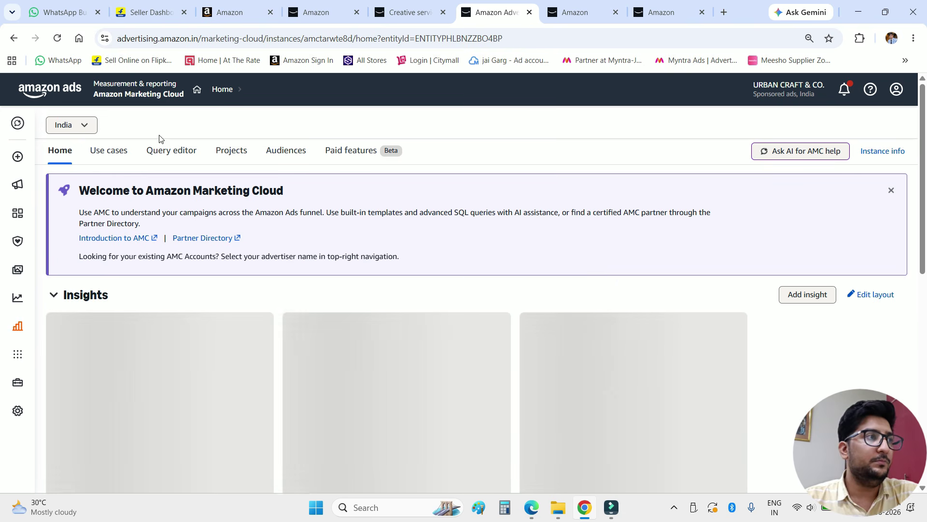
scroll(325, 314, down, 6)
scroll(228, 252, up, 4)
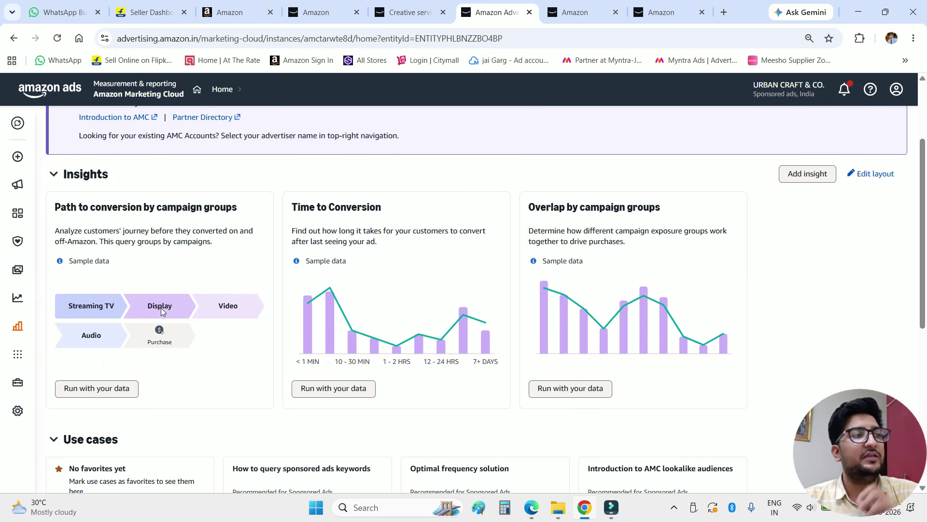
scroll(161, 309, down, 7)
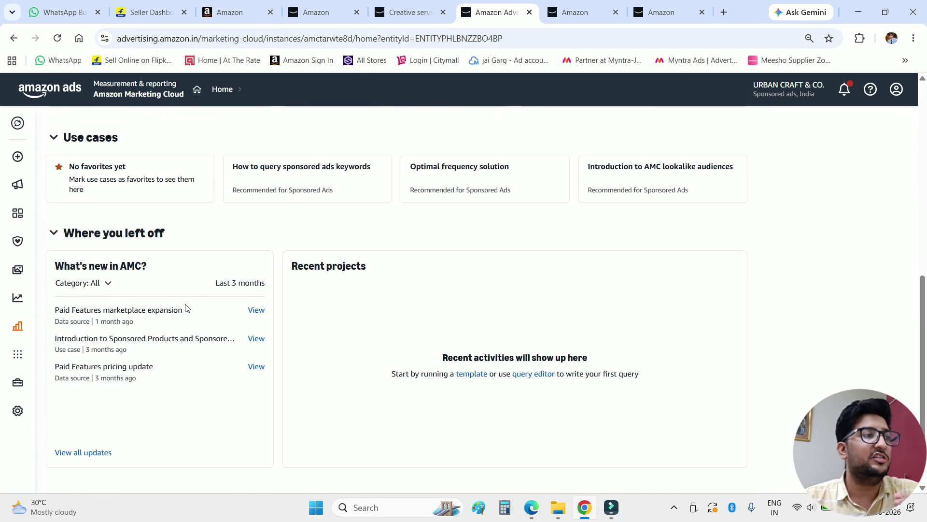
scroll(230, 307, up, 5)
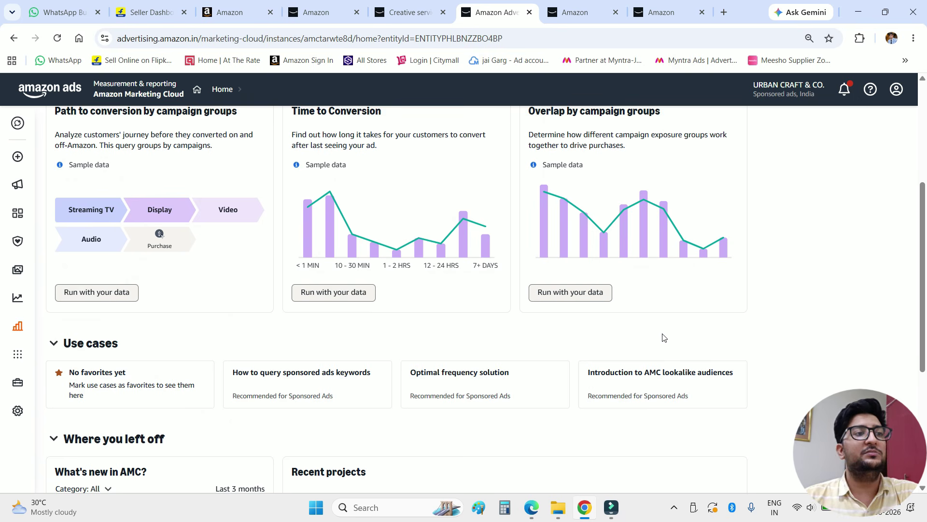
scroll(665, 337, up, 5)
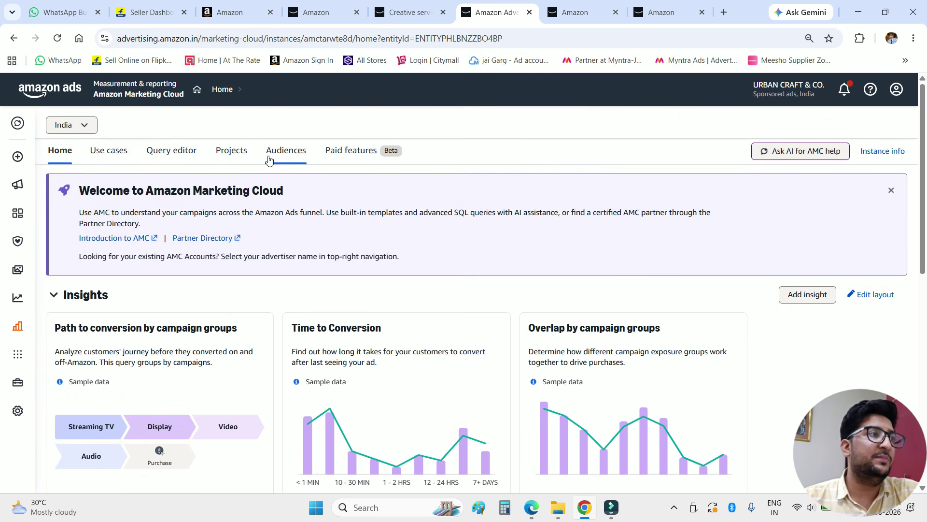
- View the Use cases and Audiences pages of Amazon Marketing Cloud and close its browser tab
click(115, 155)
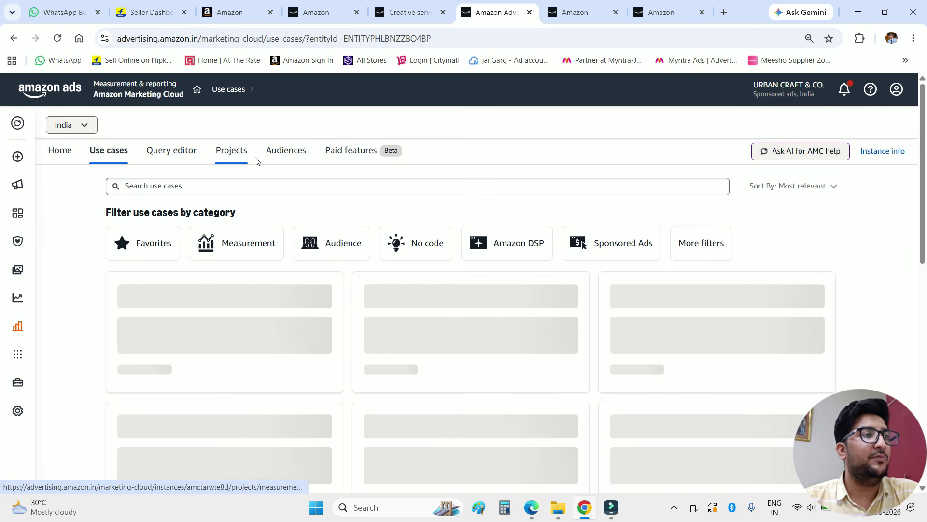
click(286, 154)
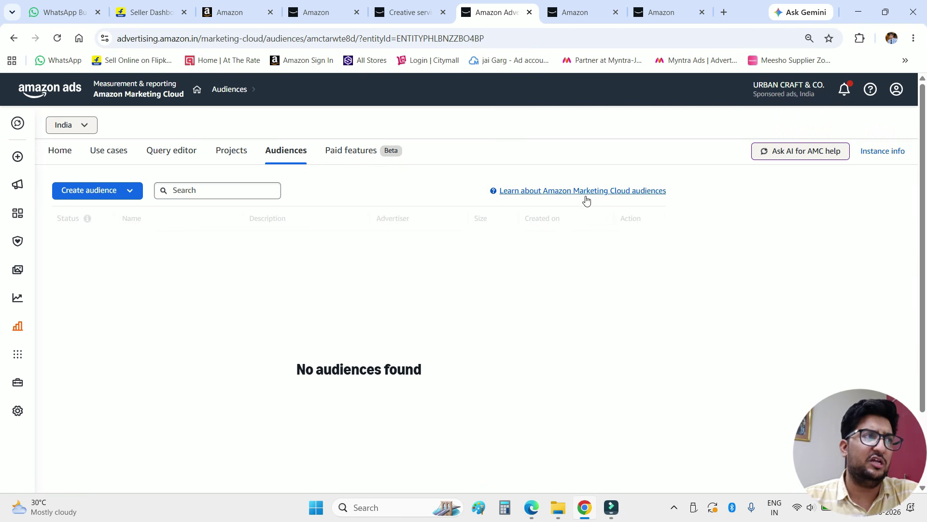
click(529, 13)
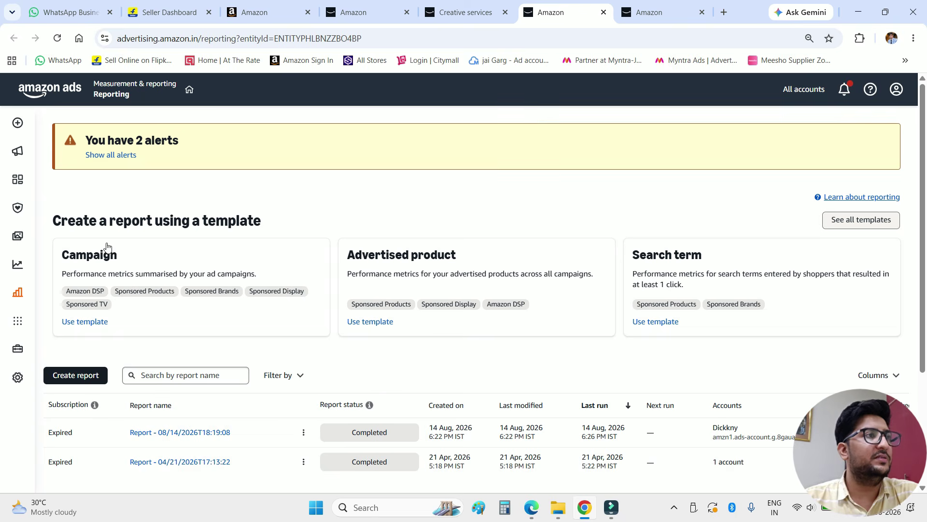
- Examine the Reporting page's report templates and list of existing reports
scroll(673, 182, down, 3)
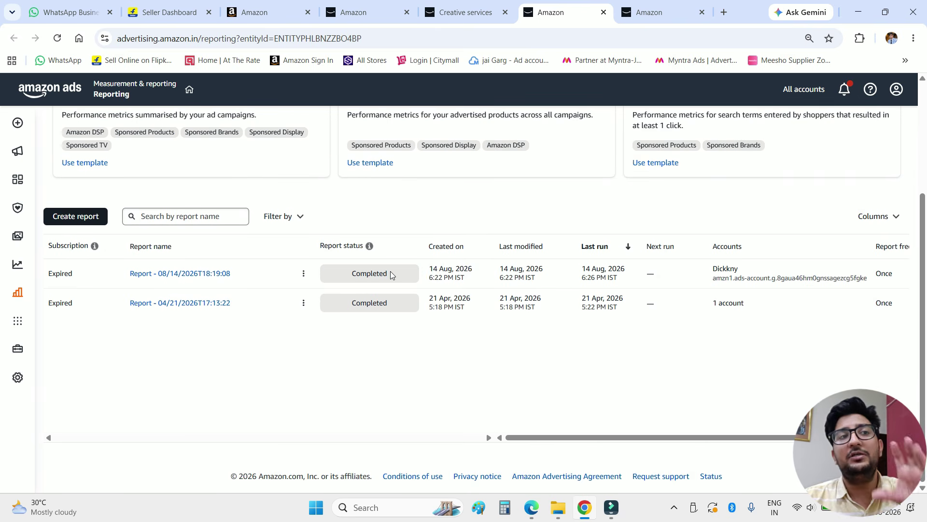
scroll(392, 275, up, 3)
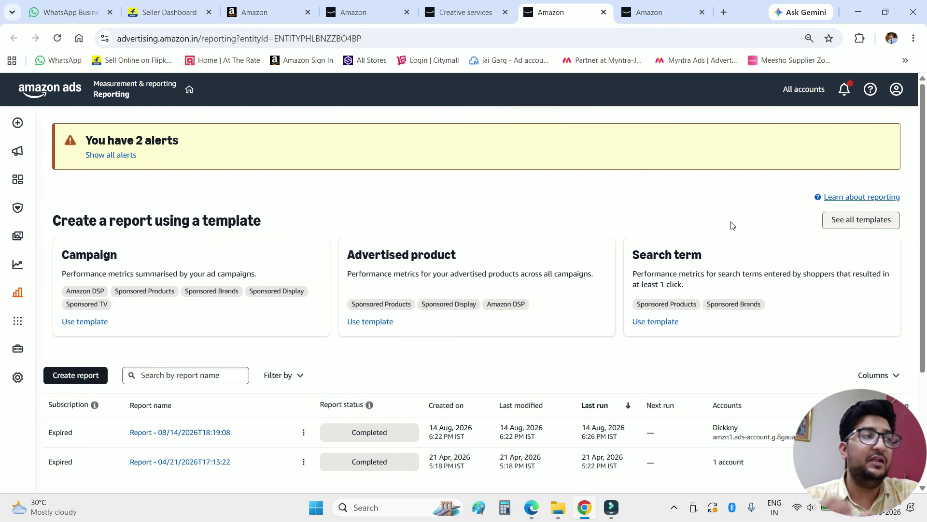
click(657, 12)
click(558, 12)
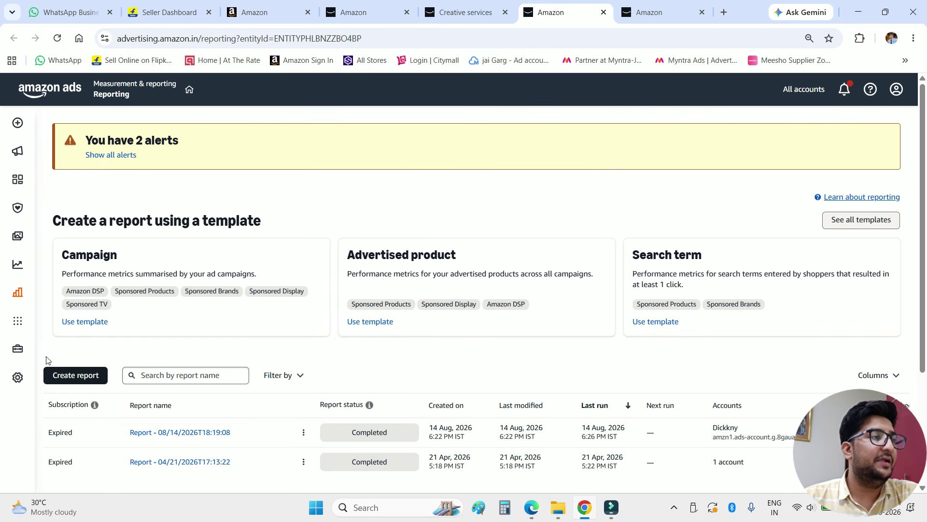
- Start creating a new report and add the URBAN CRAFT & CO. advertiser account to its filters
click(52, 372)
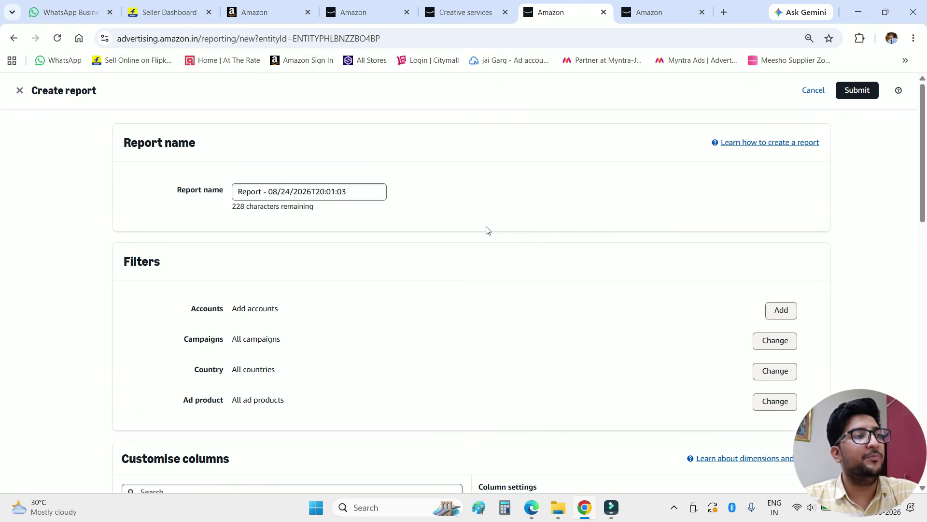
scroll(494, 246, down, 1)
click(782, 249)
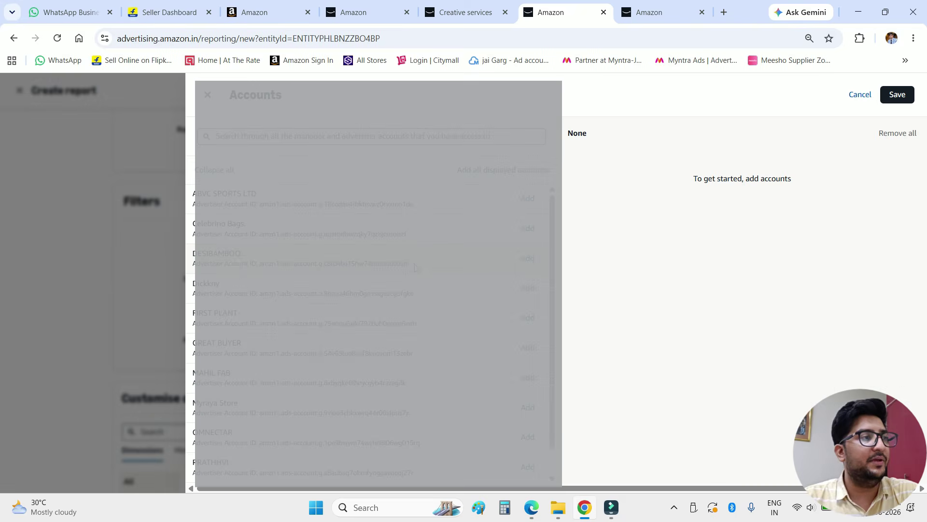
scroll(271, 317, down, 1)
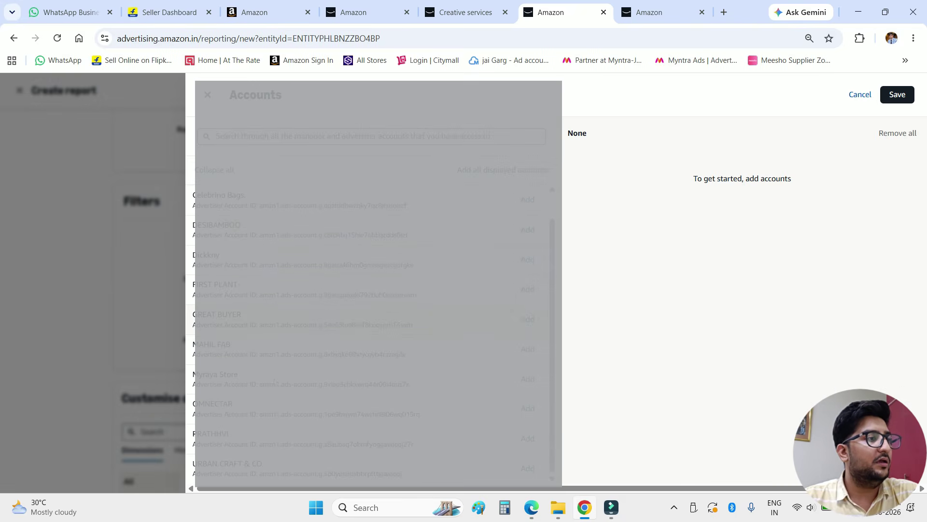
drag(516, 459, 664, 474)
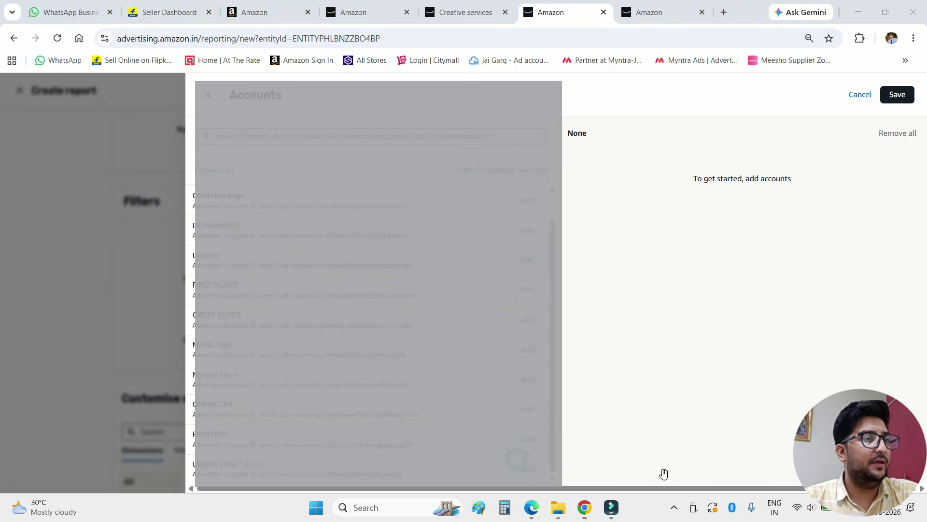
click(537, 470)
click(897, 94)
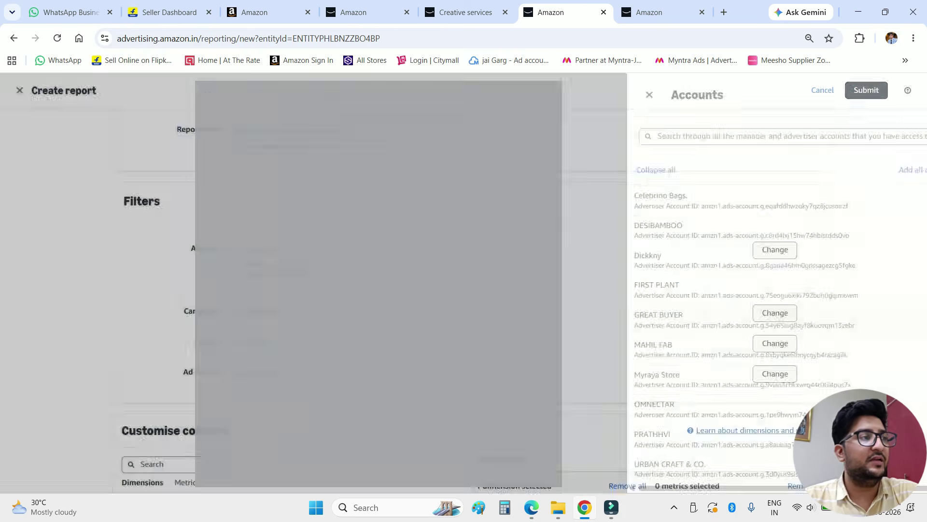
- Add the Advertiser account ID dimension to the report columns and look through the remaining dimensions
scroll(321, 252, down, 5)
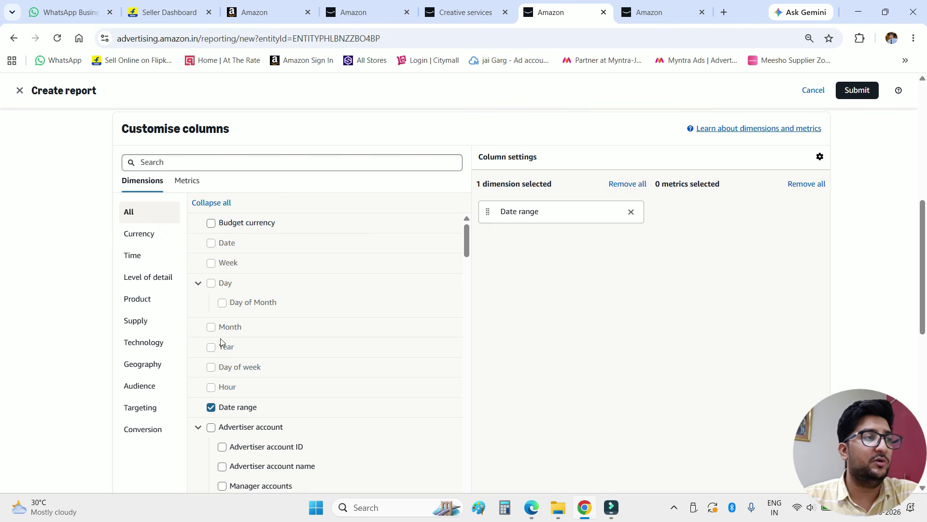
scroll(204, 295, down, 2)
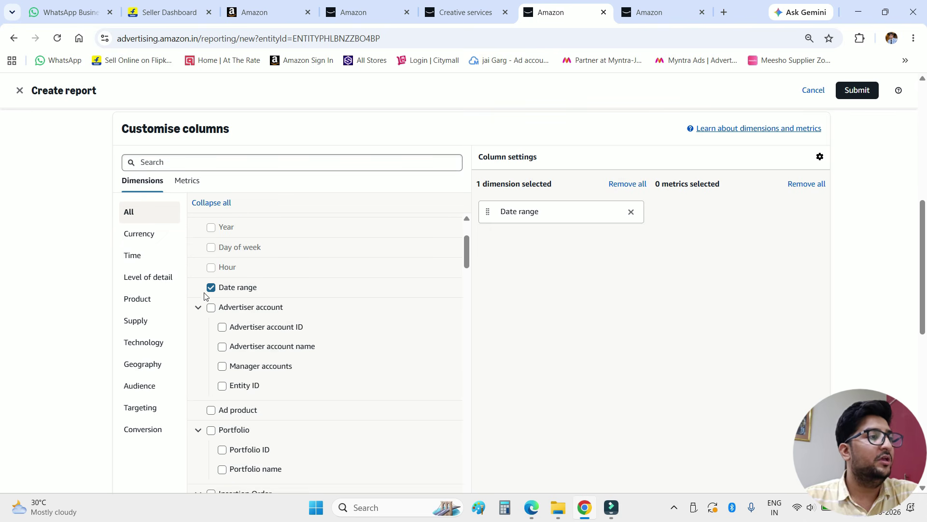
click(222, 326)
scroll(218, 338, down, 10)
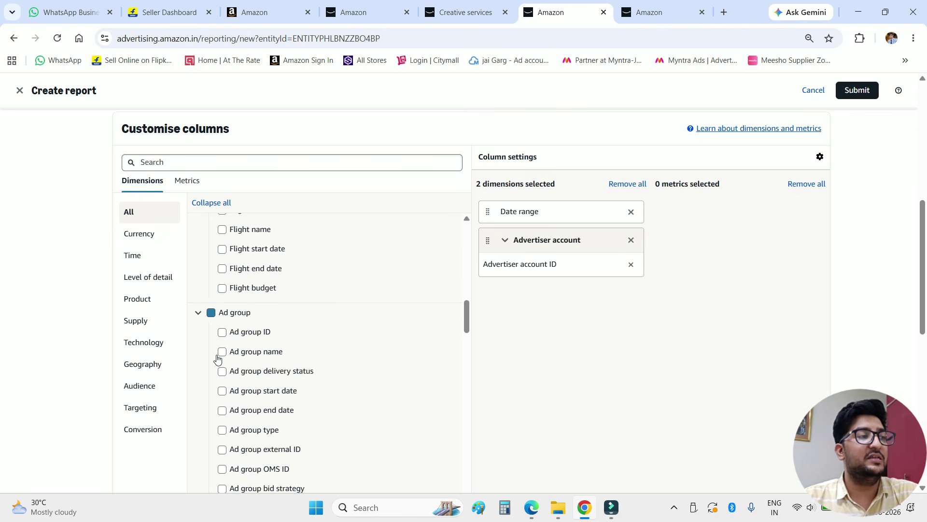
scroll(217, 358, down, 10)
- Add the Impressions, Clicks and CPC metrics to the report columns
click(188, 181)
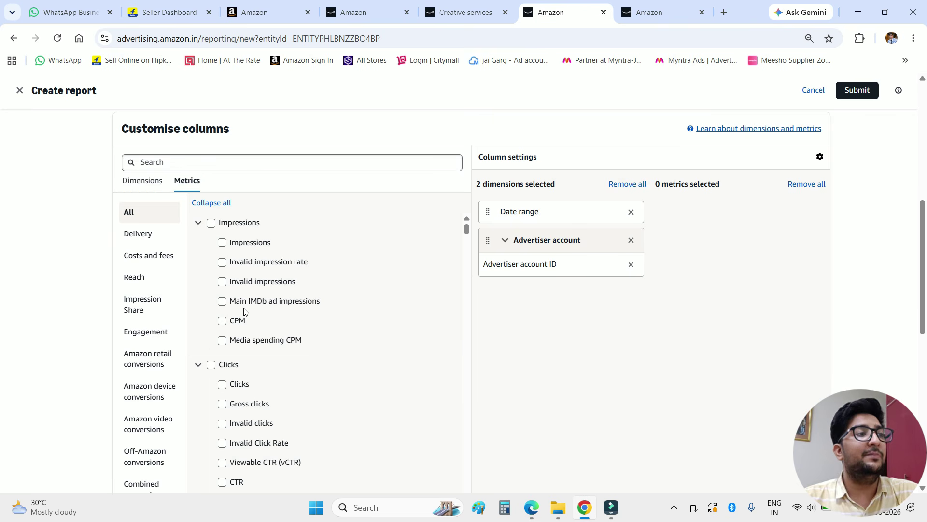
click(222, 242)
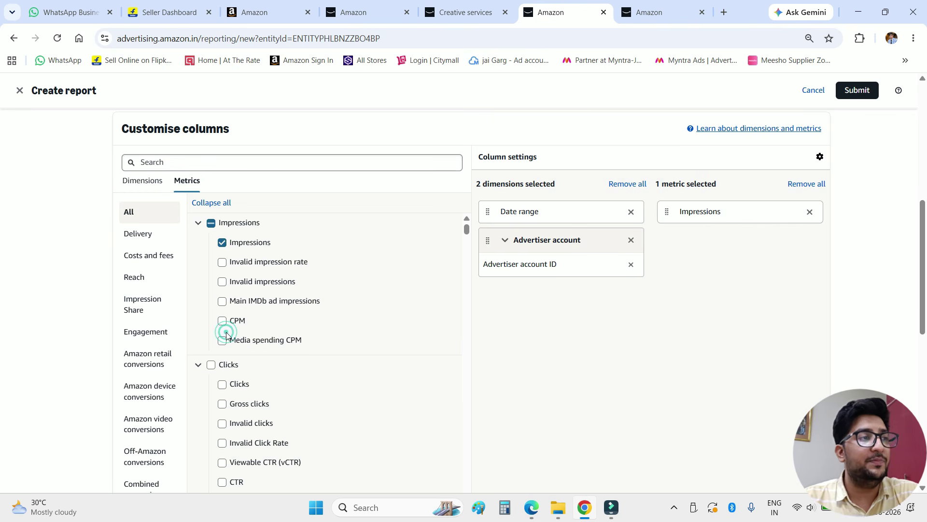
scroll(226, 347, down, 2)
click(222, 263)
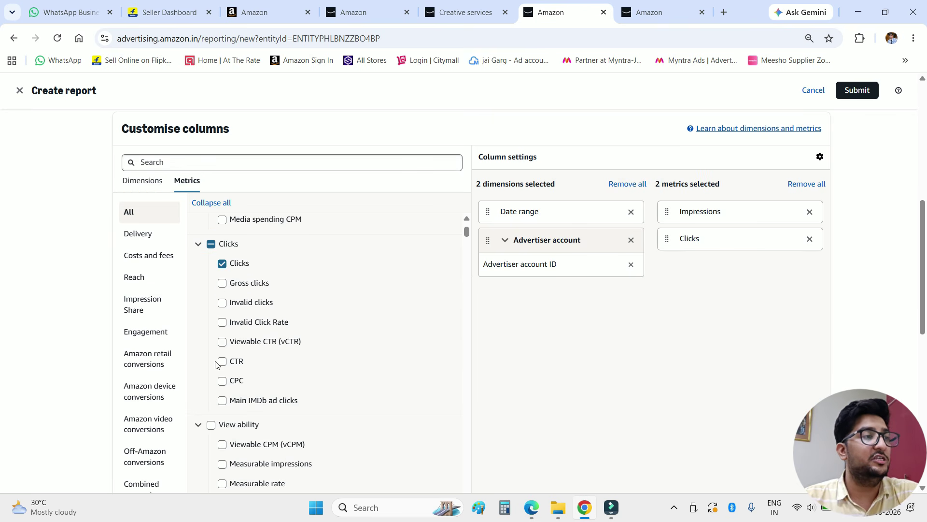
click(222, 381)
scroll(304, 376, down, 3)
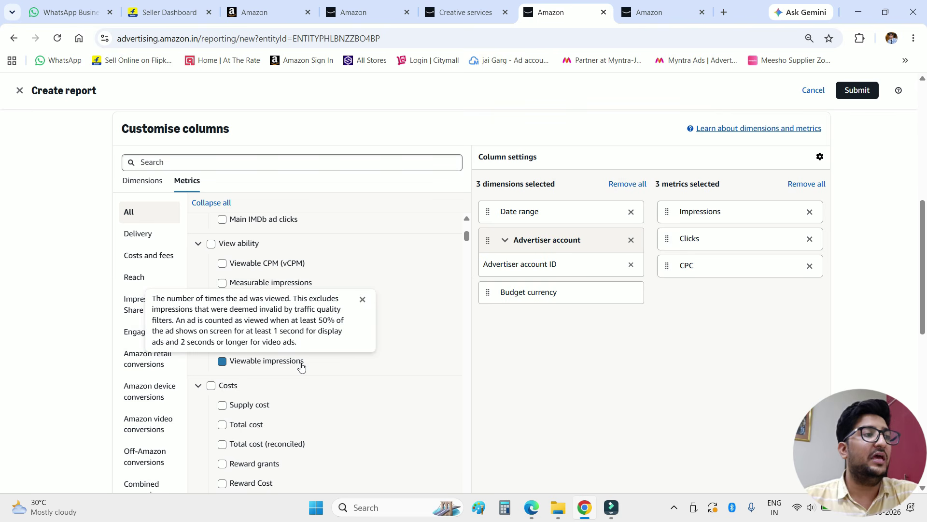
scroll(337, 389, up, 1)
- Review the Delivery metrics and the report's filters, and close the Create report browser tab without submitting
click(145, 234)
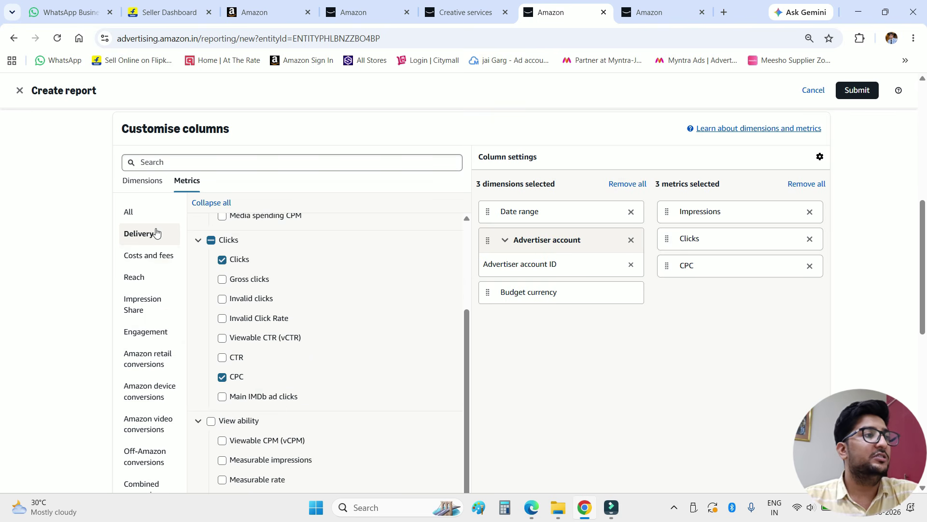
scroll(271, 341, up, 2)
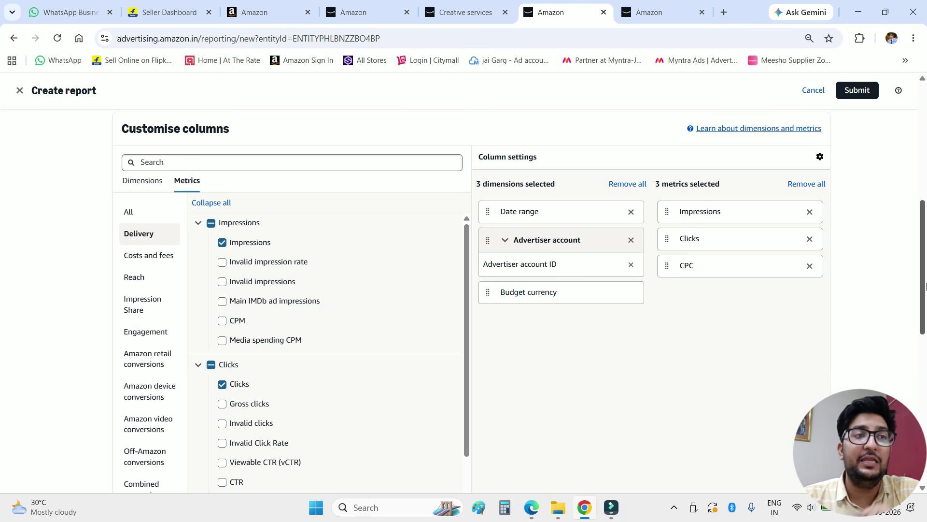
drag(924, 273, 926, 170)
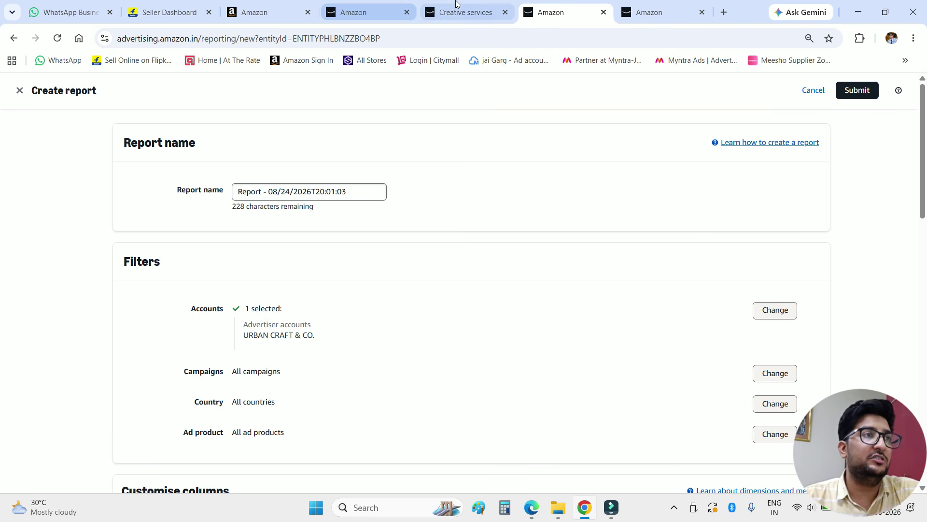
click(604, 13)
- Switch to the Sponsored ads reports browser tab, start a new report and view the available report categories
click(463, 3)
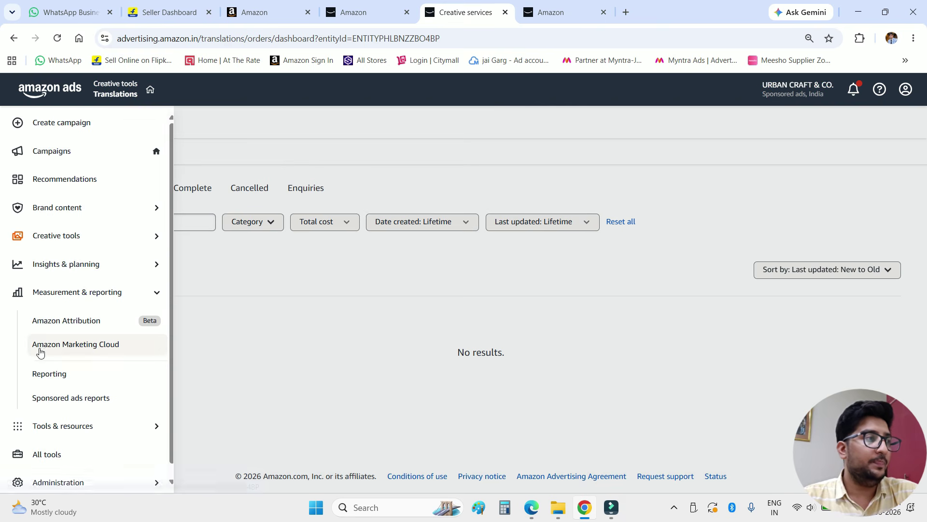
click(116, 407)
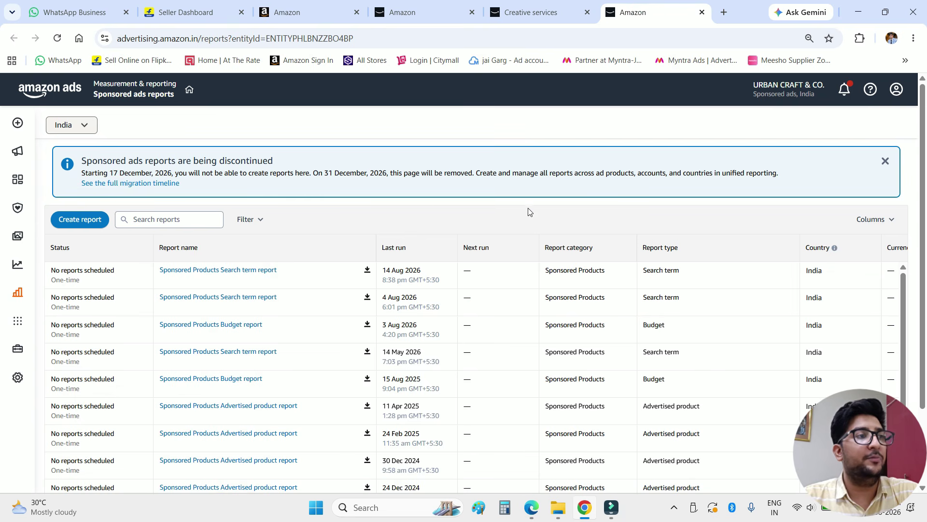
click(84, 228)
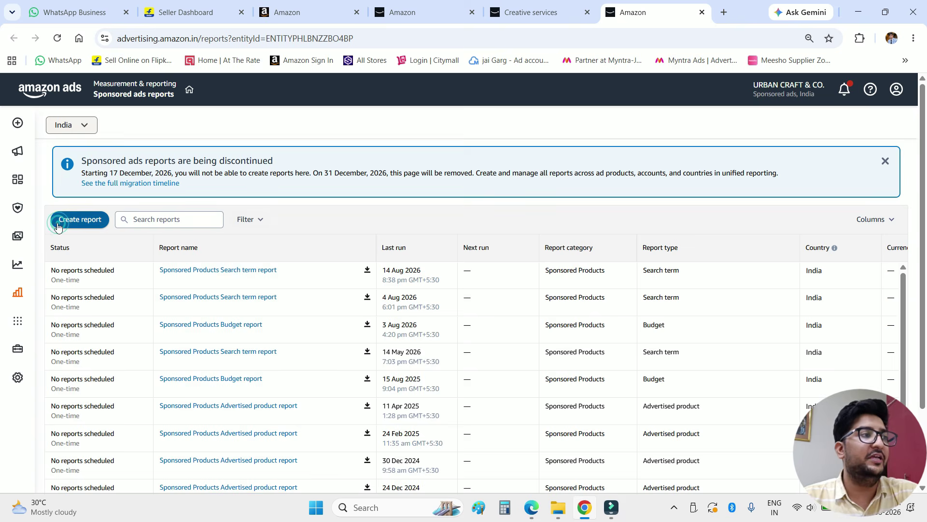
click(401, 199)
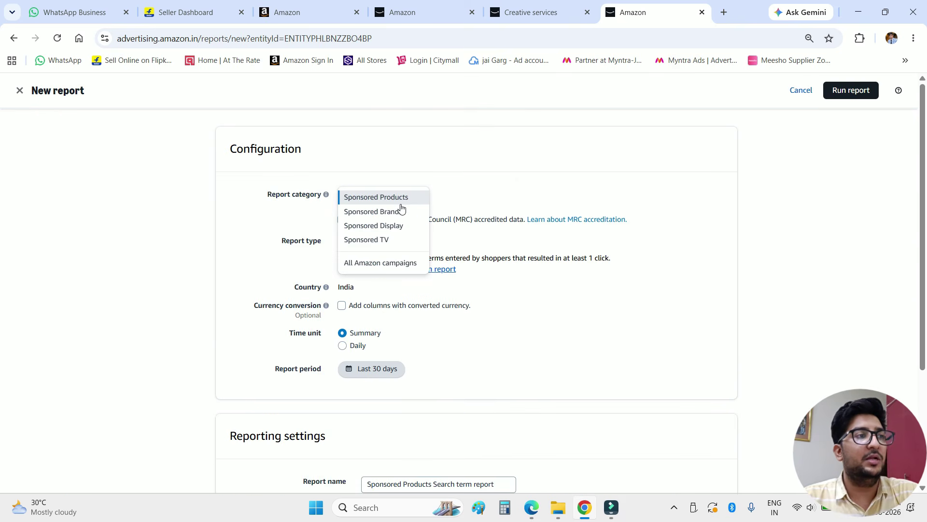
click(408, 236)
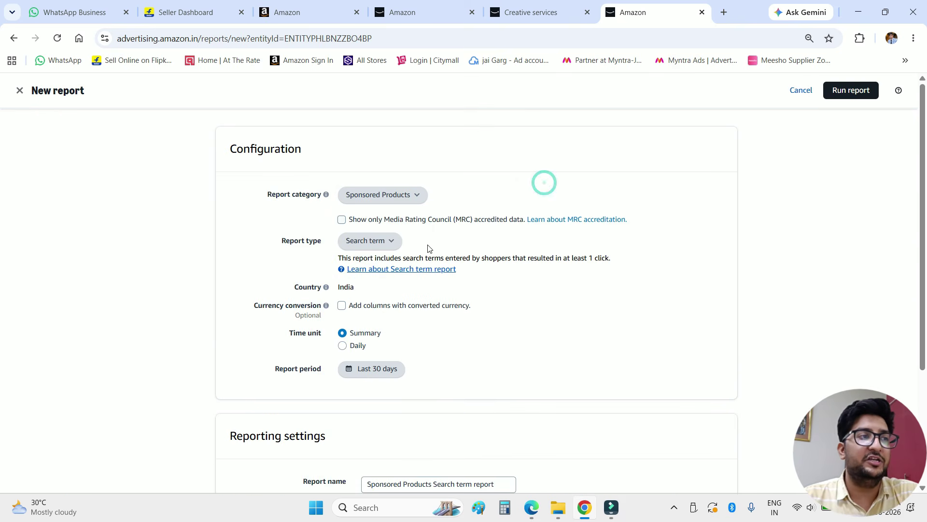
- View the Sponsored Products report types and the reporting settings, and close the New report browser tab without running it
click(392, 241)
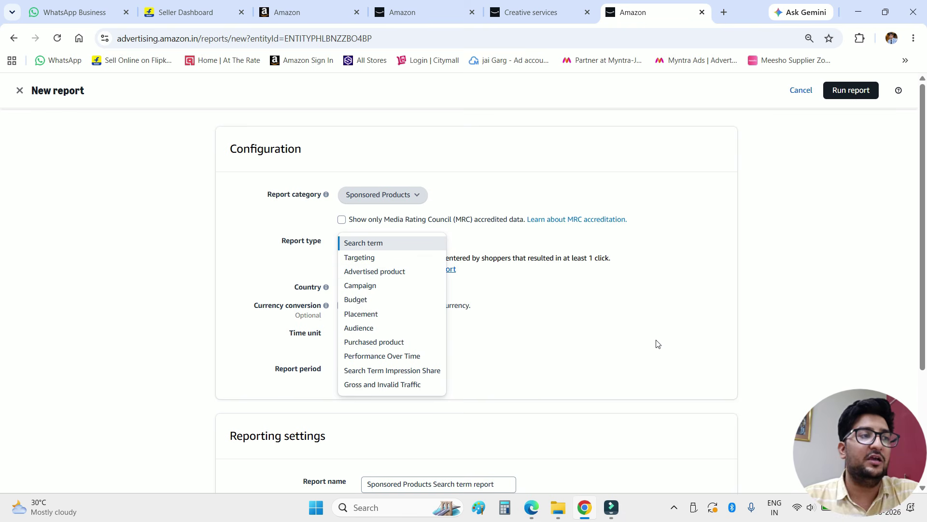
scroll(925, 432, down, 3)
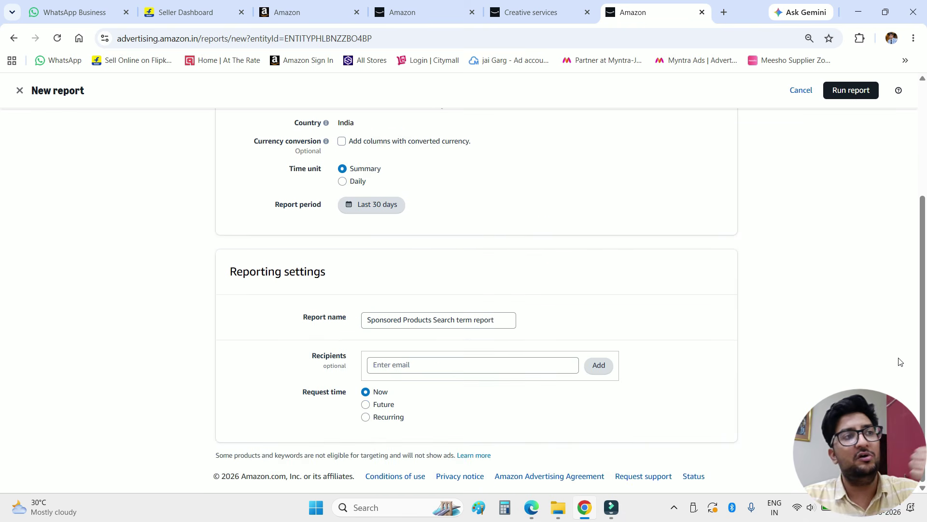
click(702, 12)
- Expand Tools & resources and open Partner Directory, Amazon Ads Academy and Seller Central in separate new browser tabs
click(100, 417)
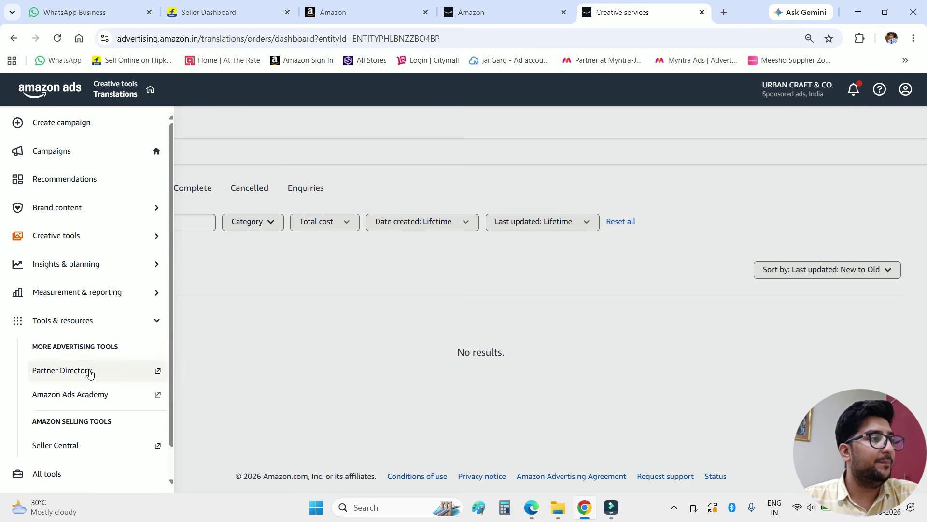
right_click(90, 373)
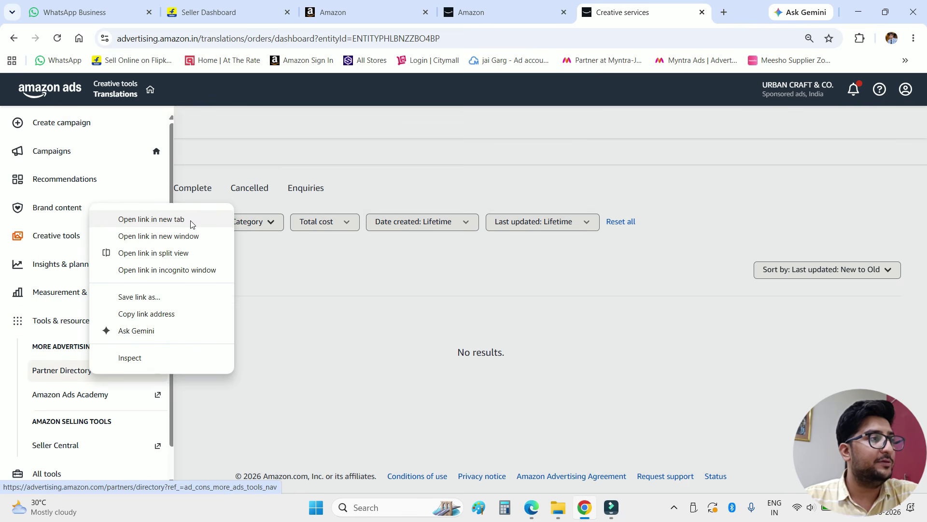
click(191, 224)
right_click(76, 398)
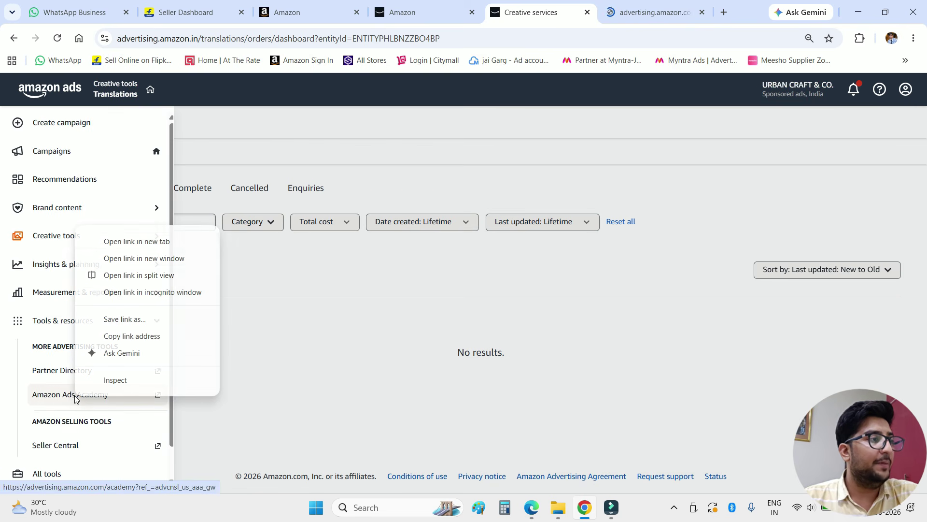
click(179, 240)
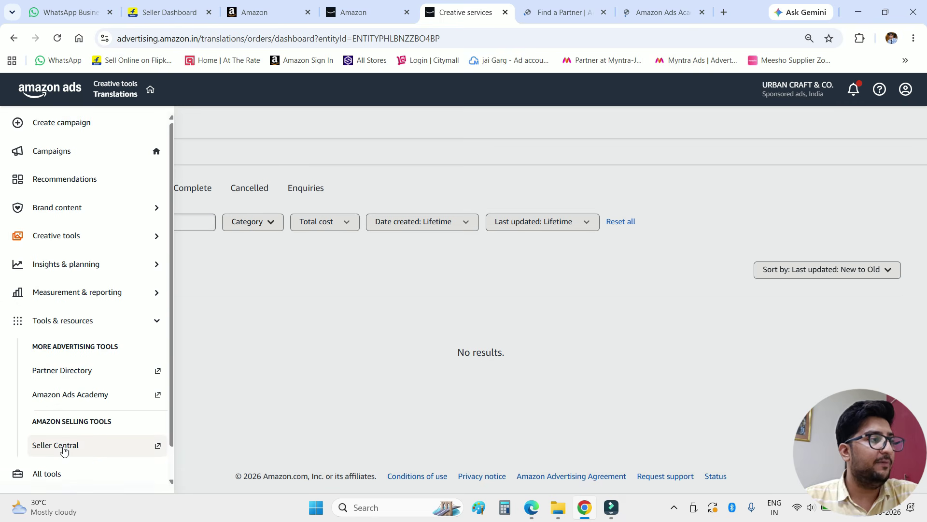
right_click(63, 450)
click(160, 293)
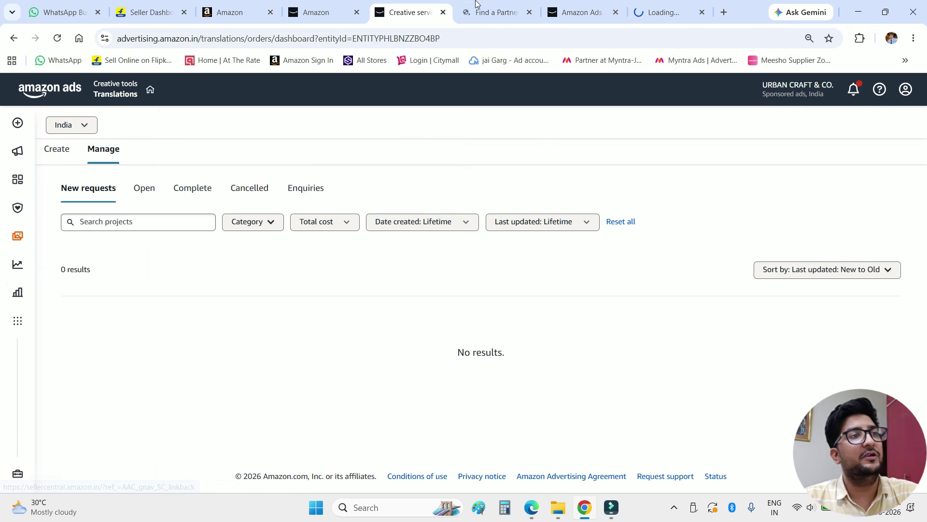
- Move the Seller Central browser tab beside the existing Seller Central tab, and look over the Amazon Ads Academy home page
click(663, 3)
drag(662, 3, 292, 4)
click(663, 9)
scroll(249, 346, down, 4)
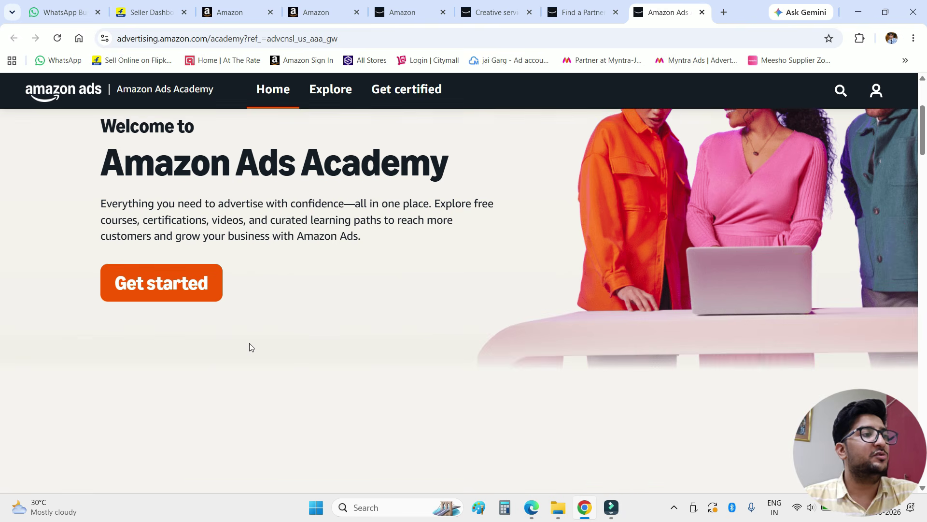
scroll(580, 361, up, 4)
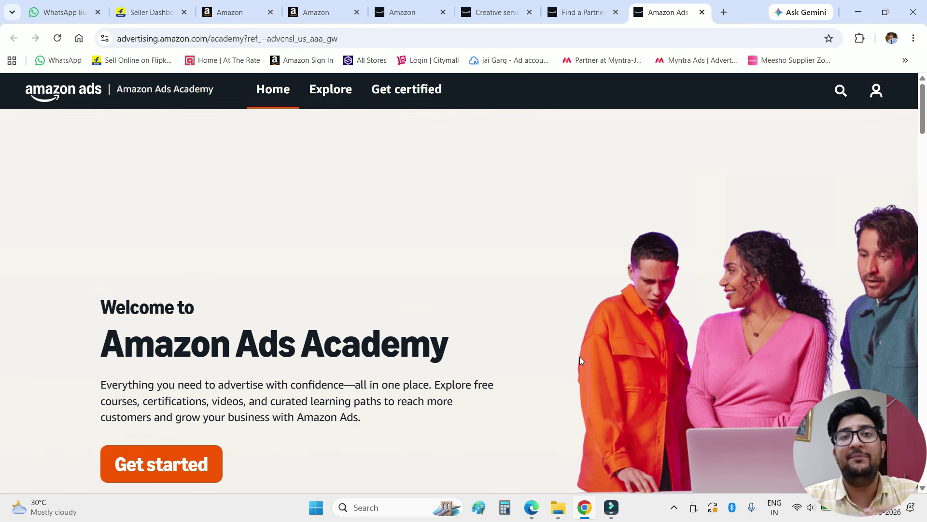
- Review the Partner Directory's introduction and partner listings, and close its browser tab
click(559, 4)
scroll(483, 338, down, 5)
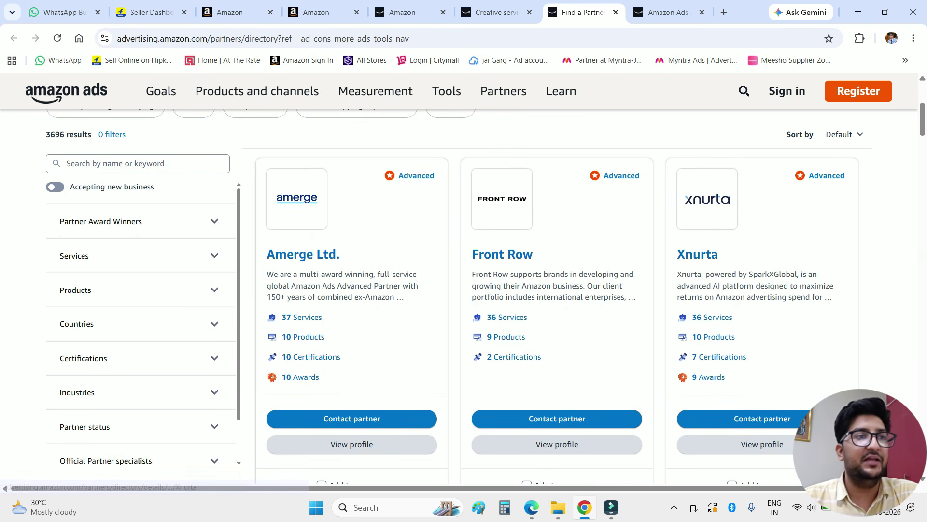
scroll(907, 258, up, 1)
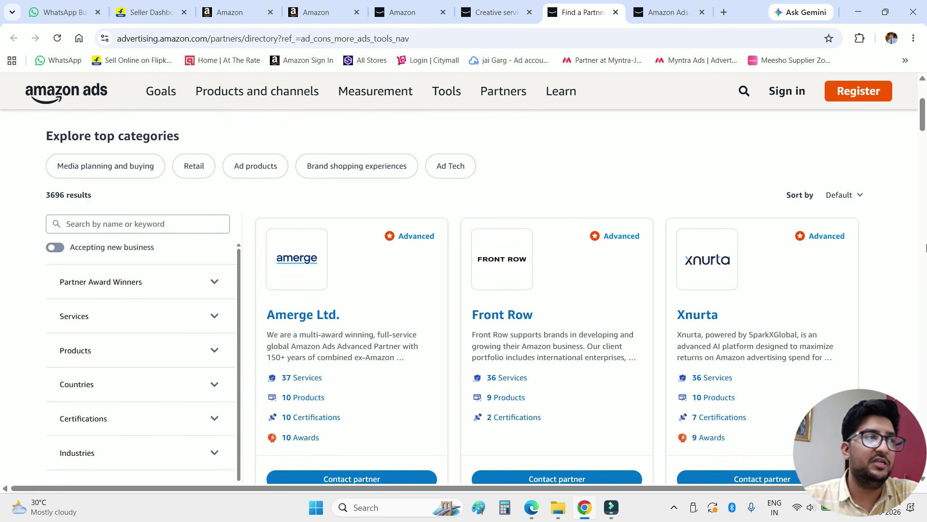
scroll(925, 249, down, 7)
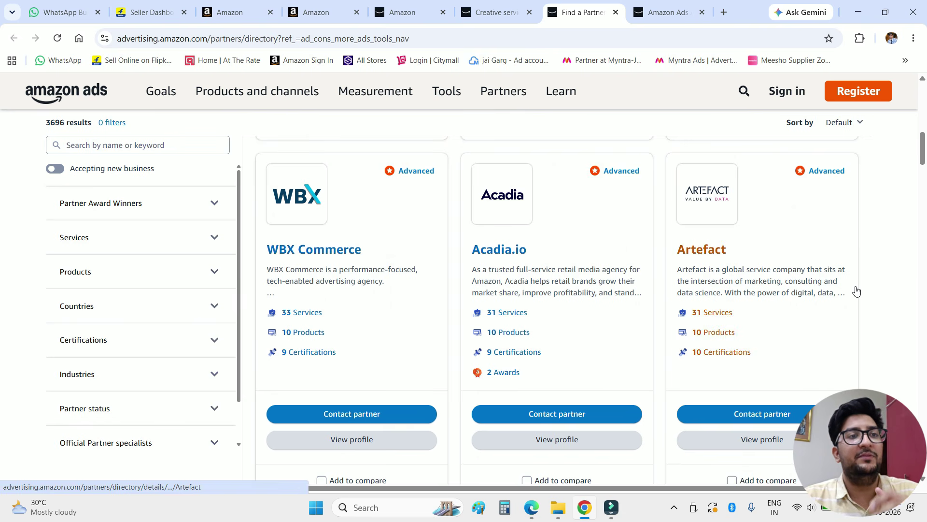
scroll(855, 288, up, 10)
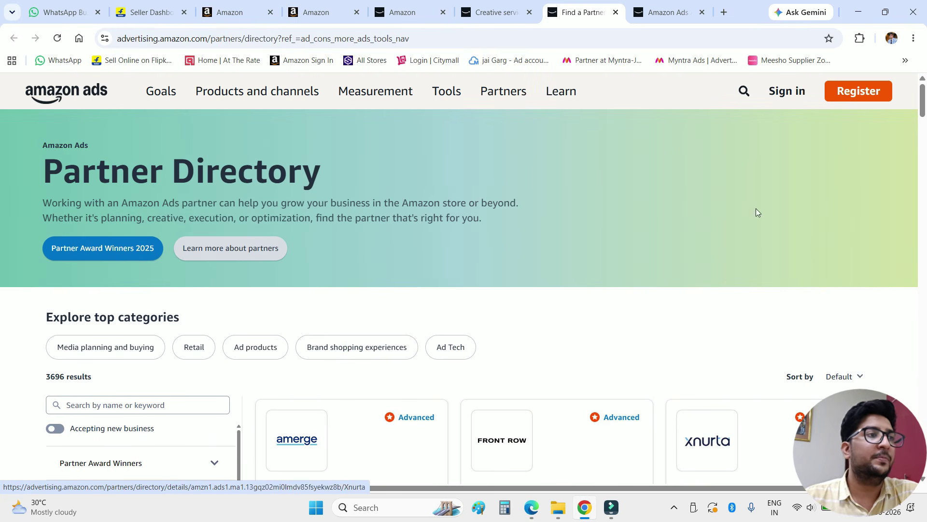
drag(42, 202, 524, 216)
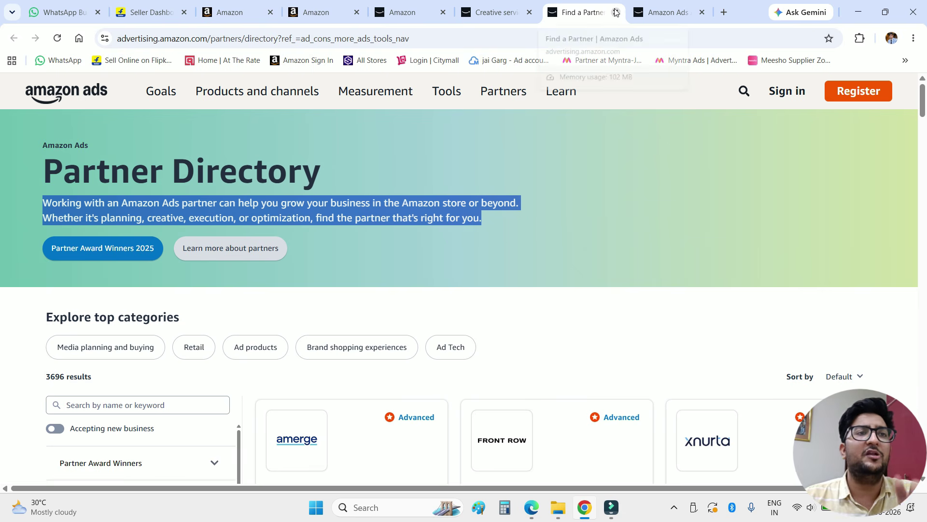
click(616, 12)
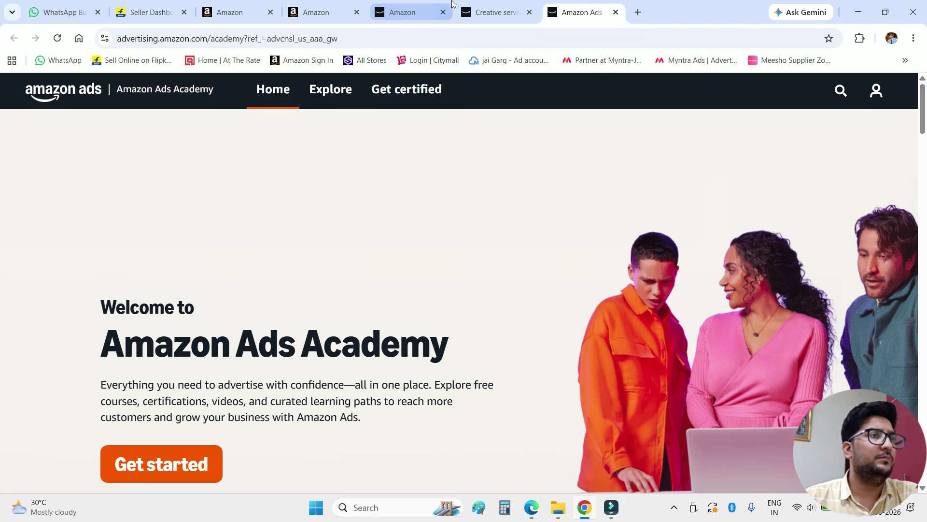
- Close the Amazon Ads Academy browser tab and view the All tools overview on the Translations page
click(497, 12)
click(582, 12)
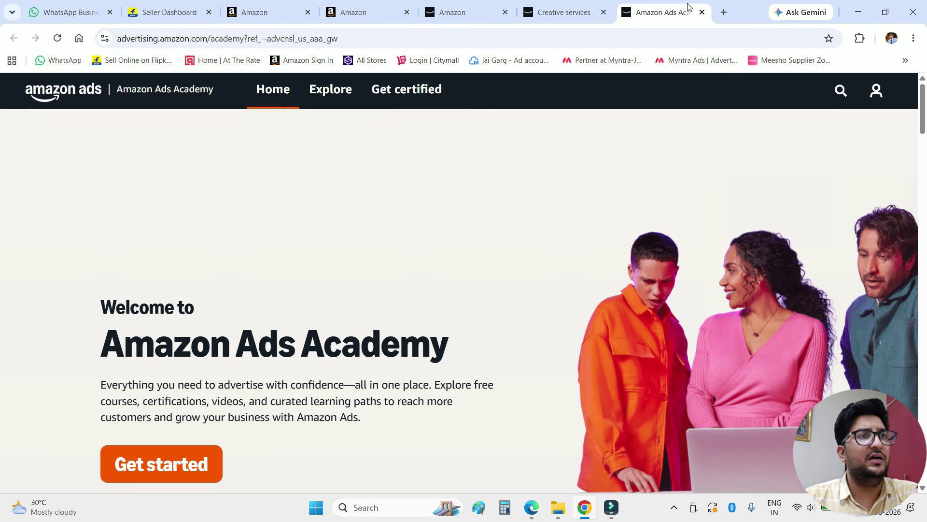
click(694, 12)
scroll(73, 425, down, 1)
mouse_move(72, 442)
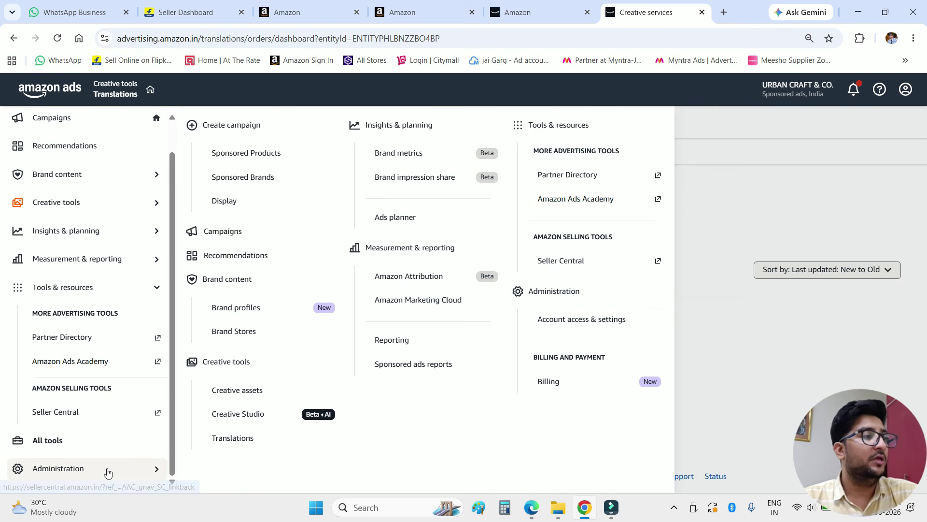
- Open Account access & settings under Administration, and view the Users, Manager Accounts and Brands pages
click(108, 469)
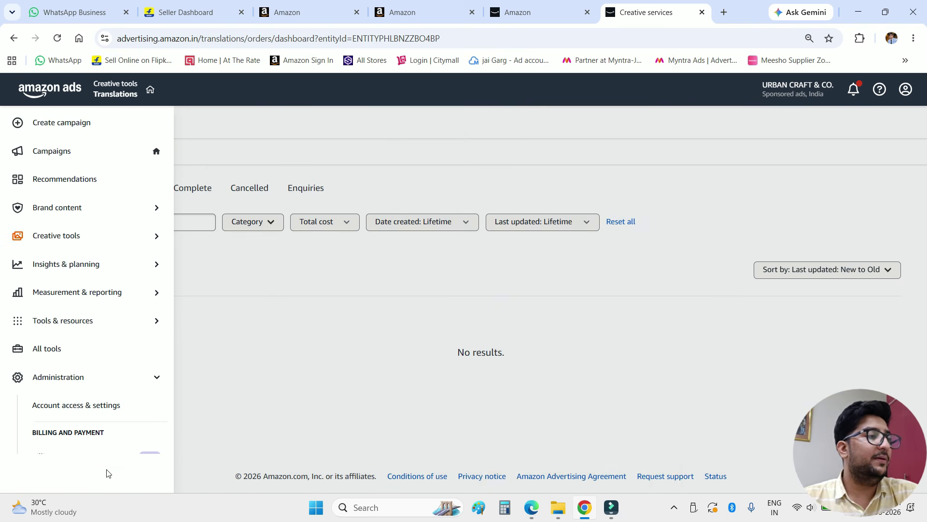
click(108, 411)
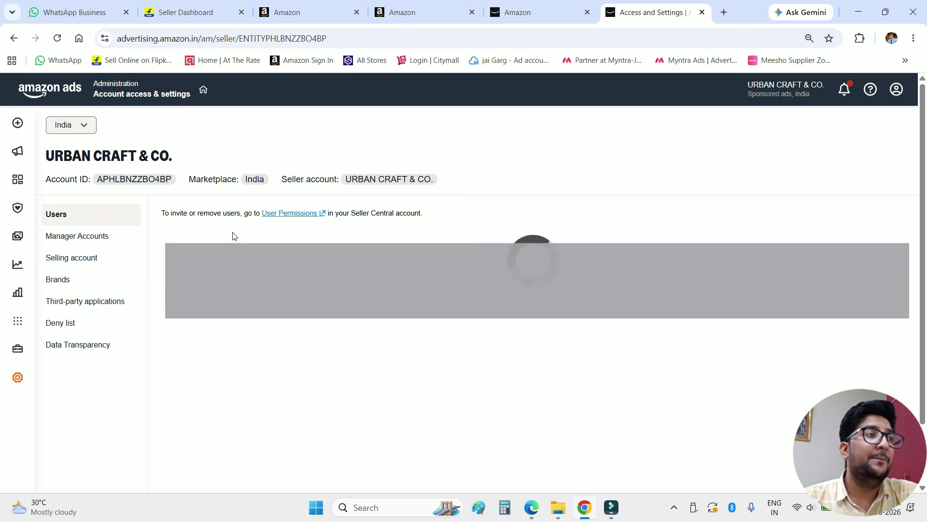
click(99, 259)
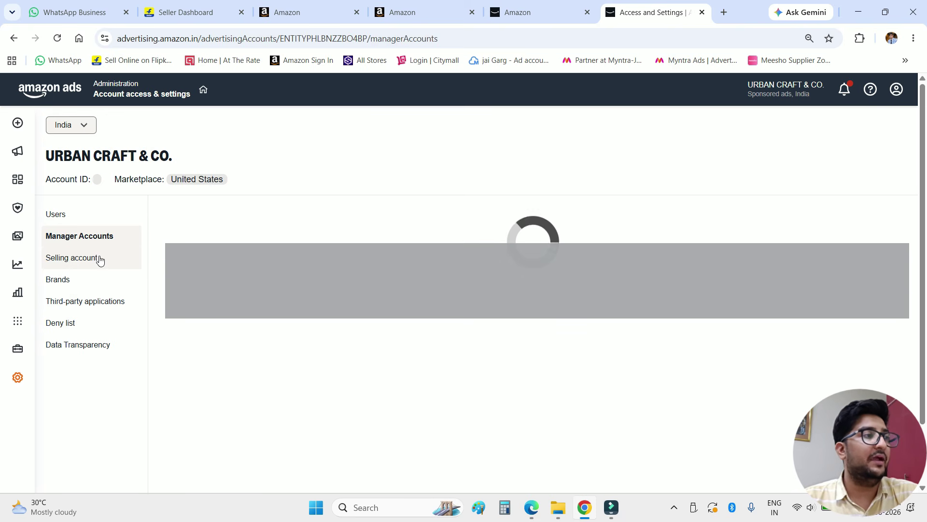
click(99, 282)
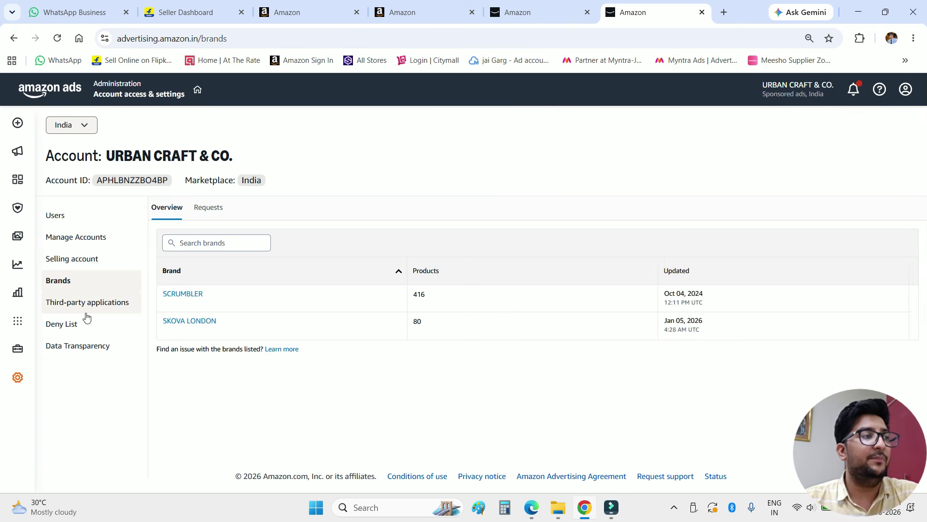
- View the Third-party applications, Deny list and Data Transparency pages of the account settings
click(86, 313)
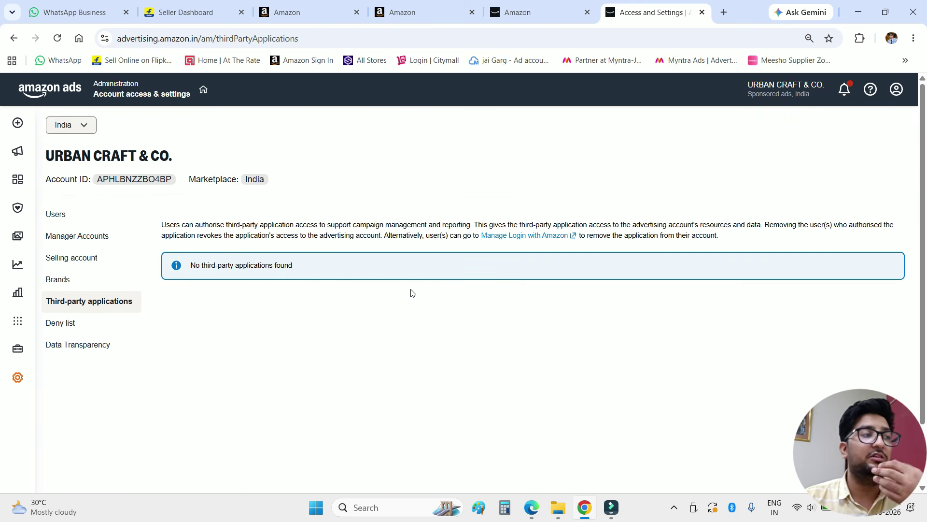
click(89, 322)
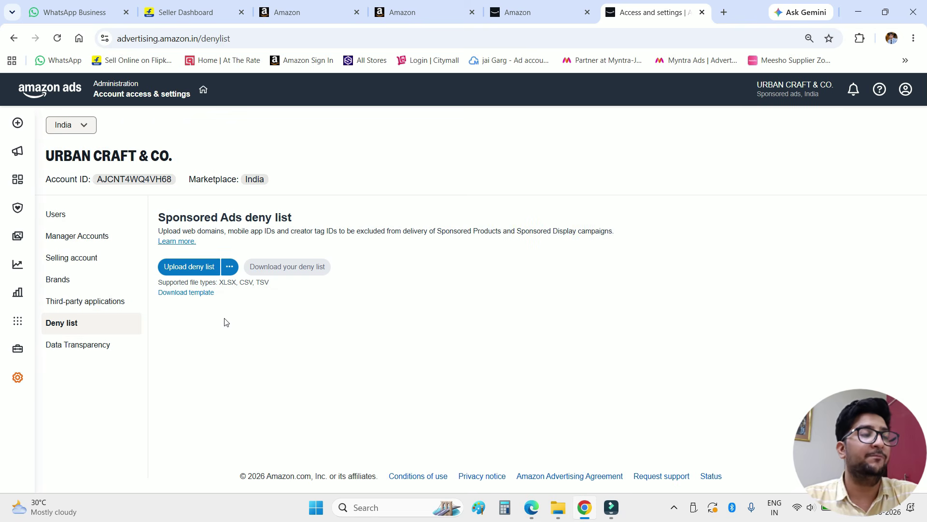
click(100, 343)
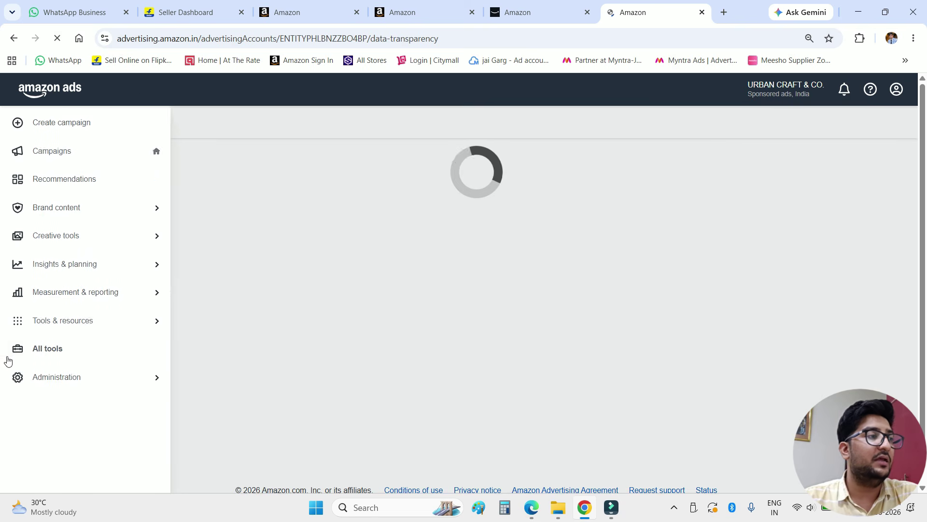
click(10, 351)
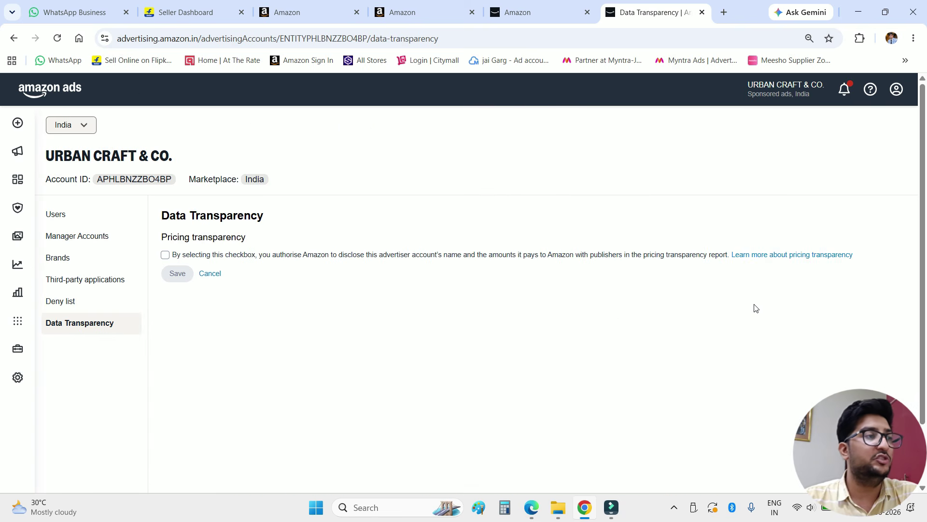
scroll(572, 284, down, 1)
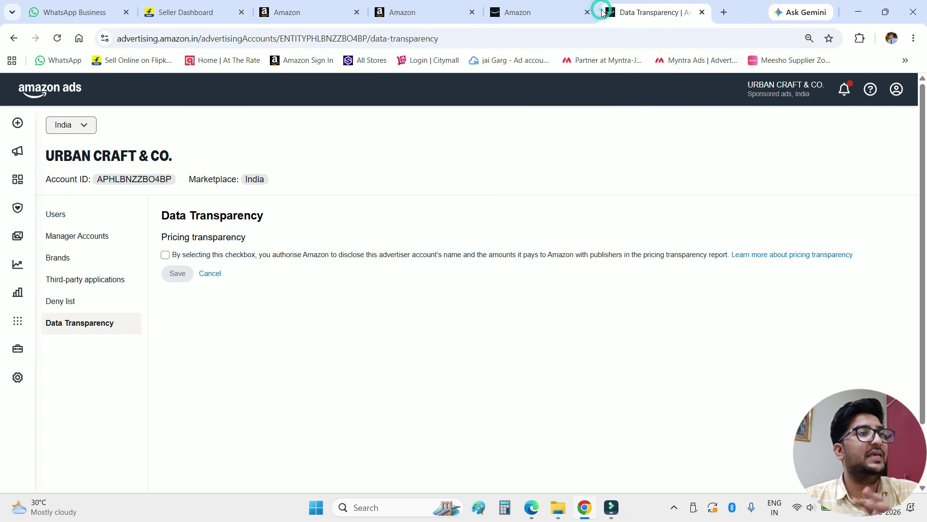
- Open the Campaigns page in the Recommendations browser tab and close the Data Transparency tab
click(522, 12)
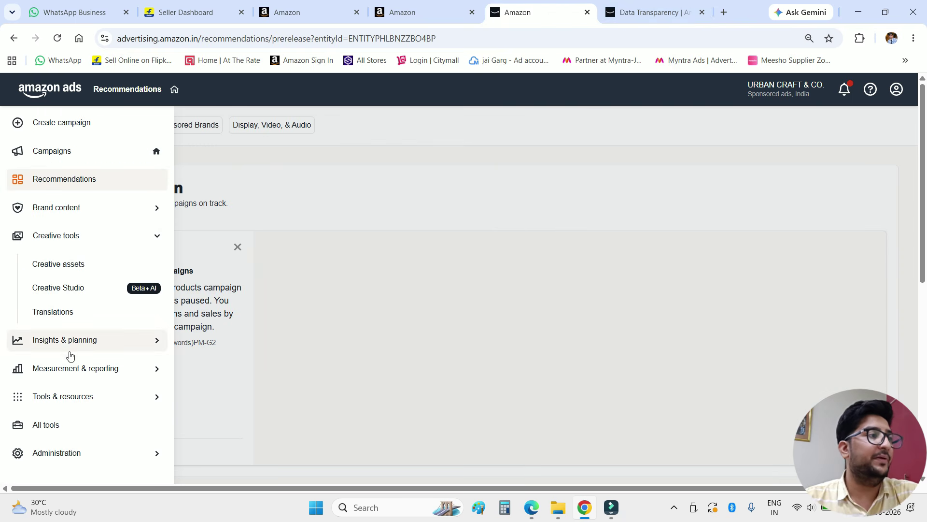
click(401, 5)
key(ctrl+Tab)
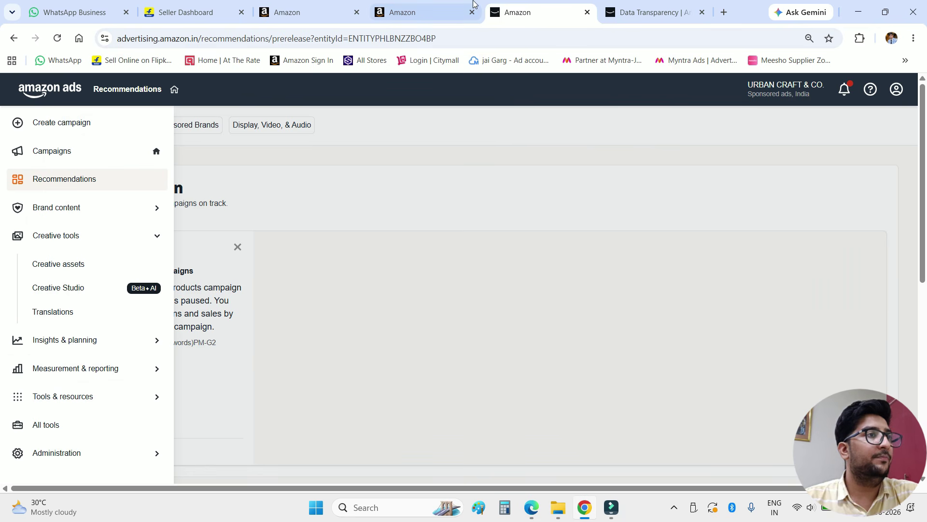
click(73, 151)
click(701, 13)
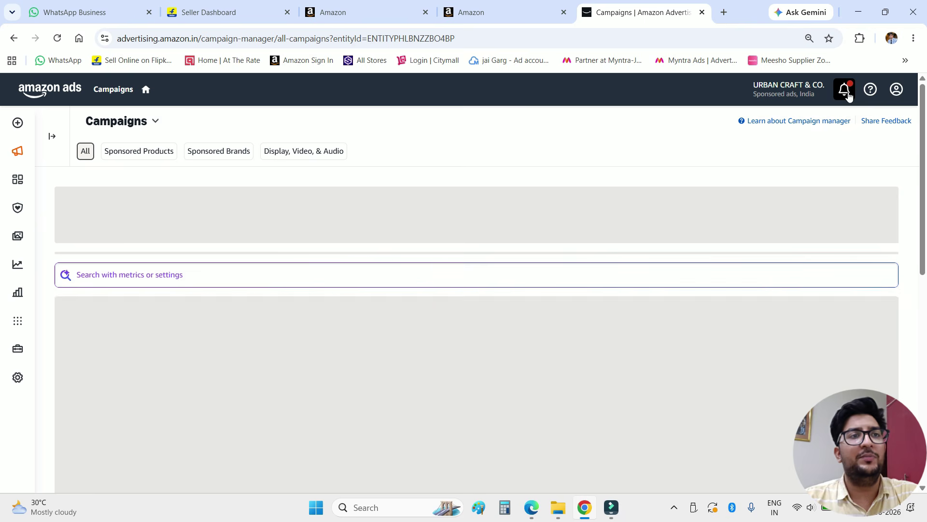
- Check the account notifications, and review the Campaigns page's performance chart, recommendations and campaign list
click(847, 91)
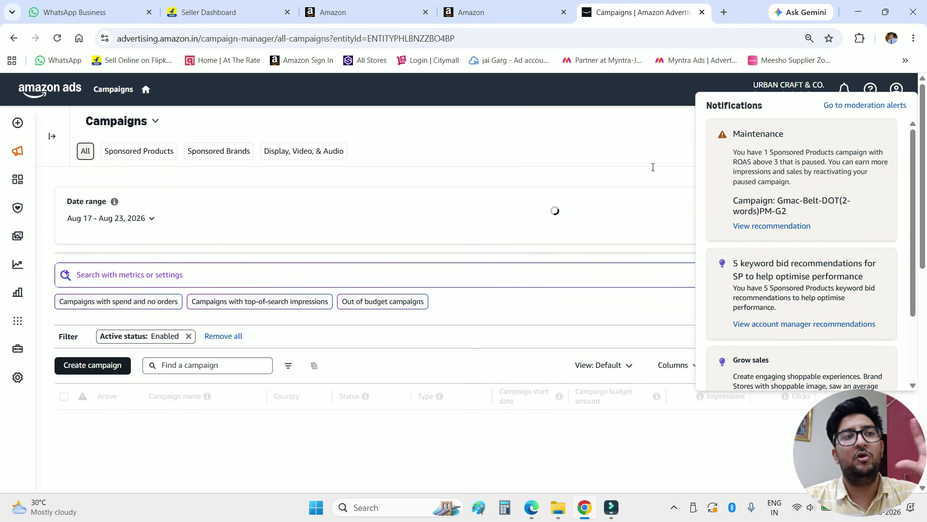
click(659, 134)
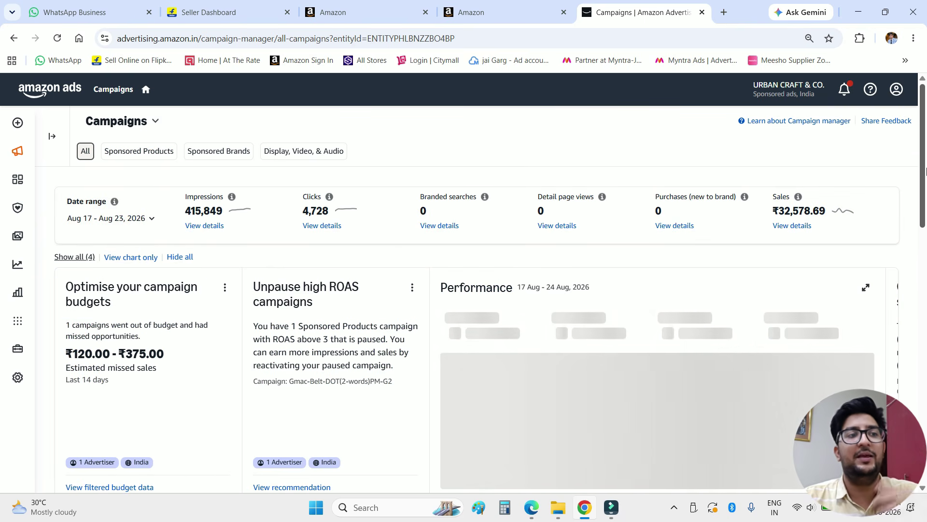
drag(925, 98, 926, 204)
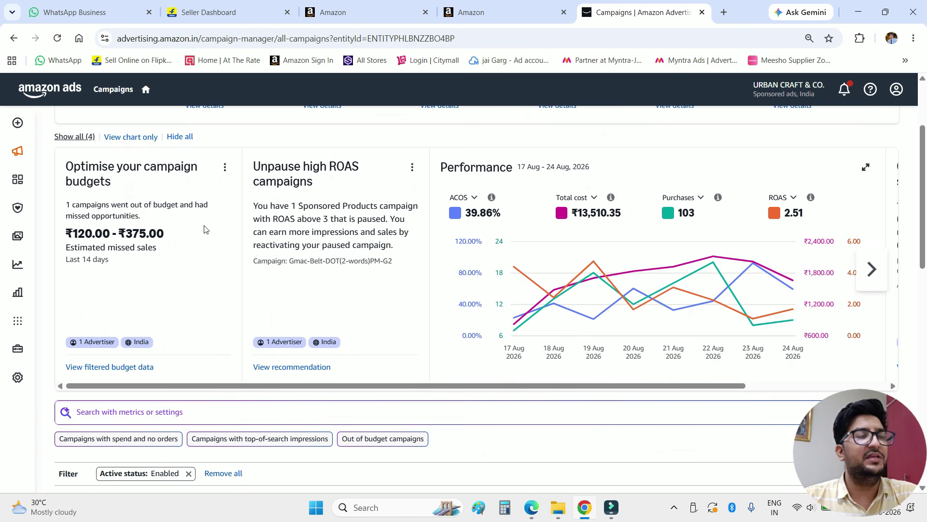
scroll(203, 275, down, 6)
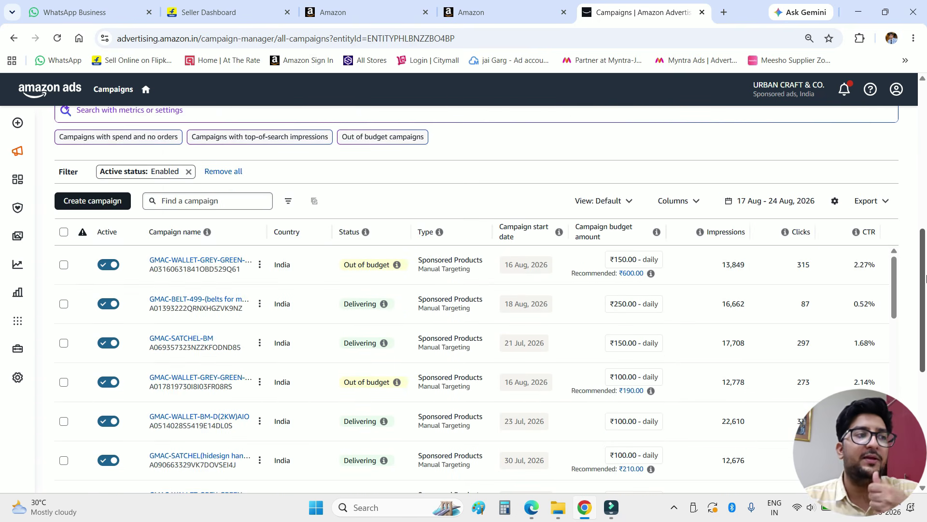
scroll(926, 278, up, 2)
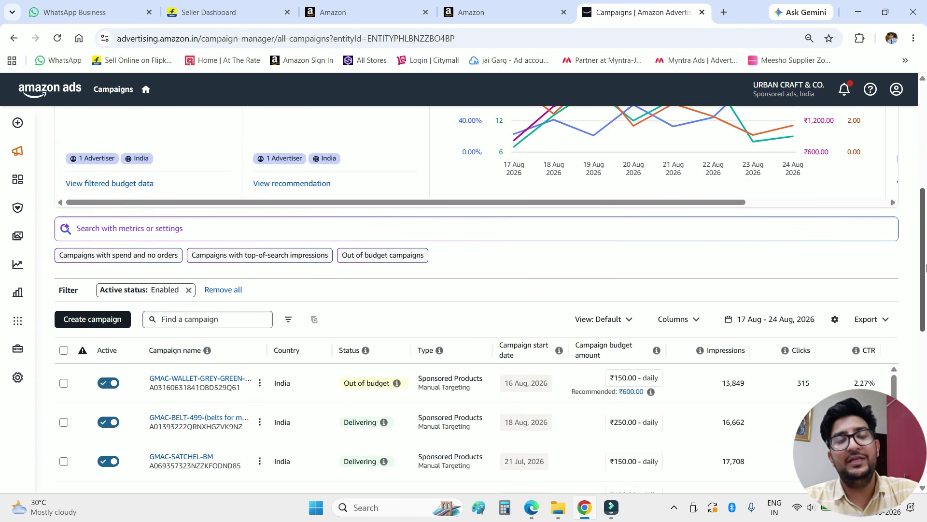
scroll(926, 268, up, 3)
scroll(925, 267, down, 2)
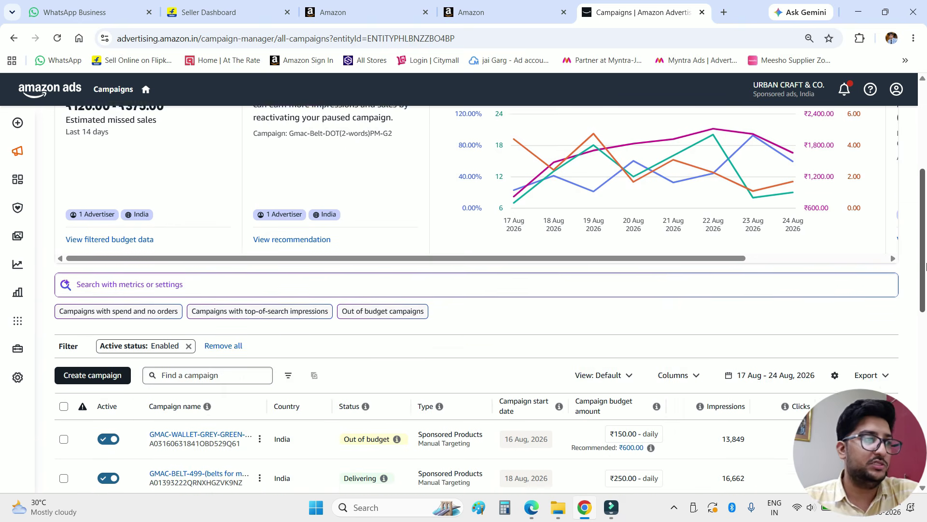
scroll(926, 266, down, 2)
- Open the Create campaign page in a new browser tab and view the campaign type choices
right_click(81, 272)
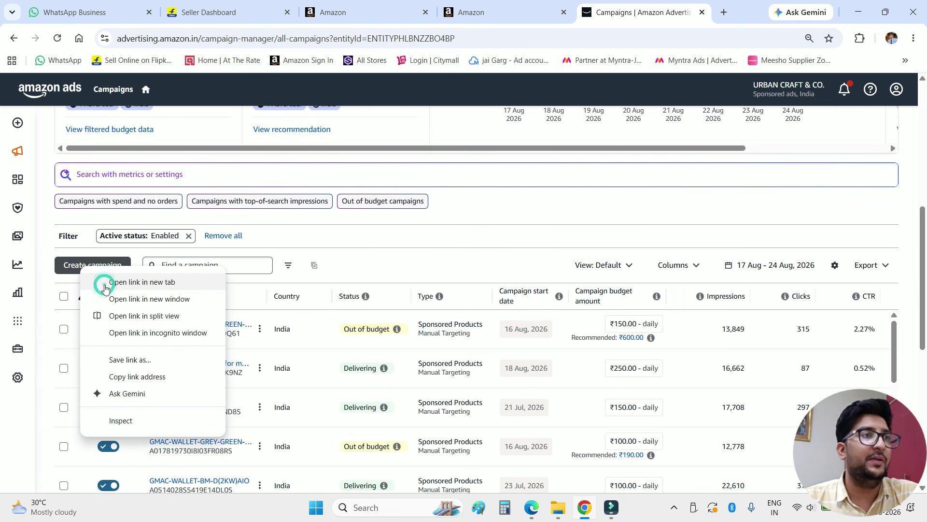
click(142, 282)
click(724, 12)
click(706, 12)
click(604, 12)
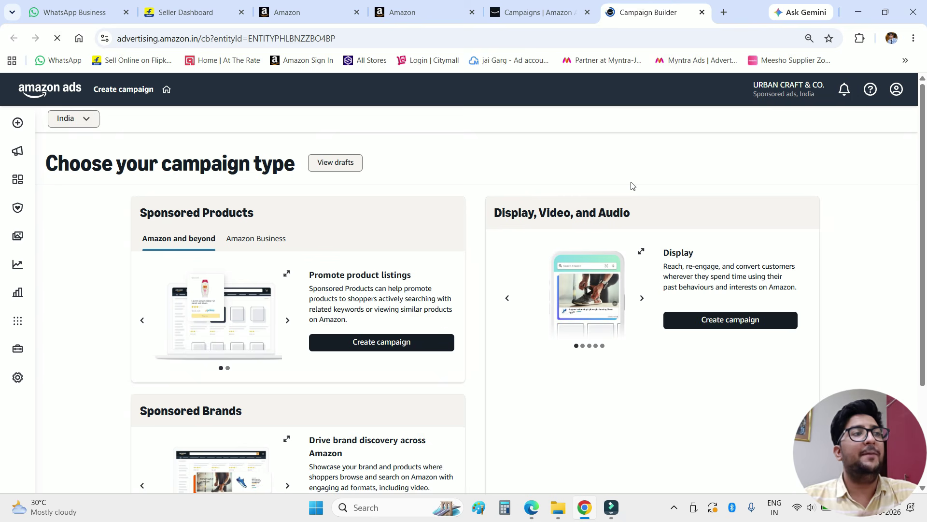
- Read the Sponsored Products campaign type's description and browse its ad placement previews
scroll(695, 248, down, 2)
scroll(652, 185, up, 2)
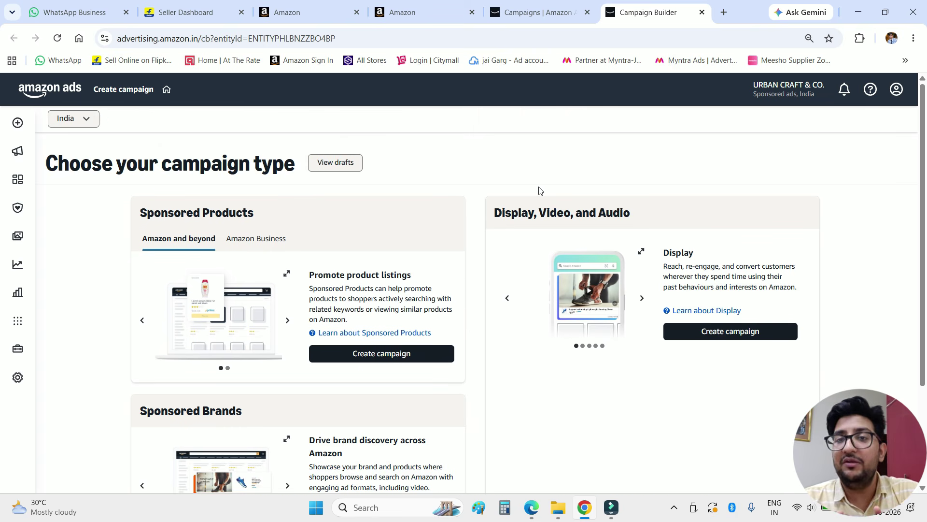
drag(129, 219, 312, 226)
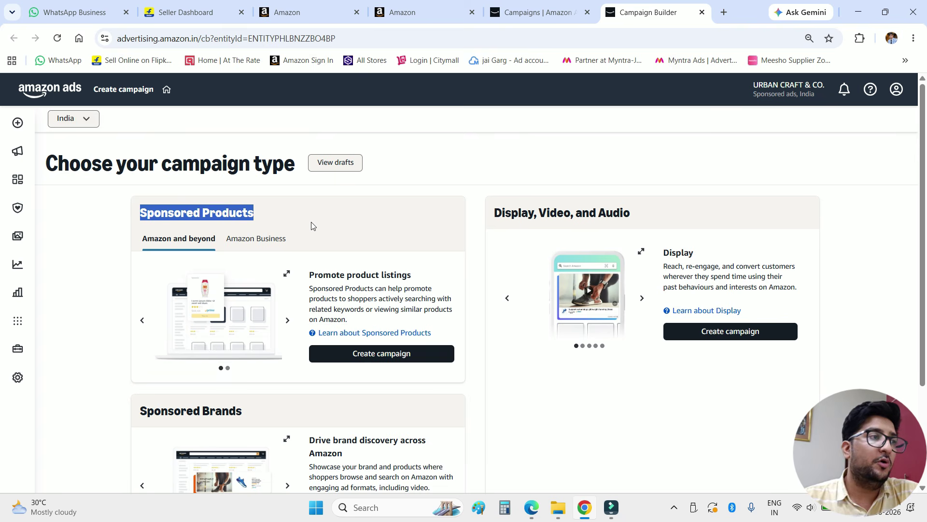
drag(317, 289, 421, 291)
click(309, 303)
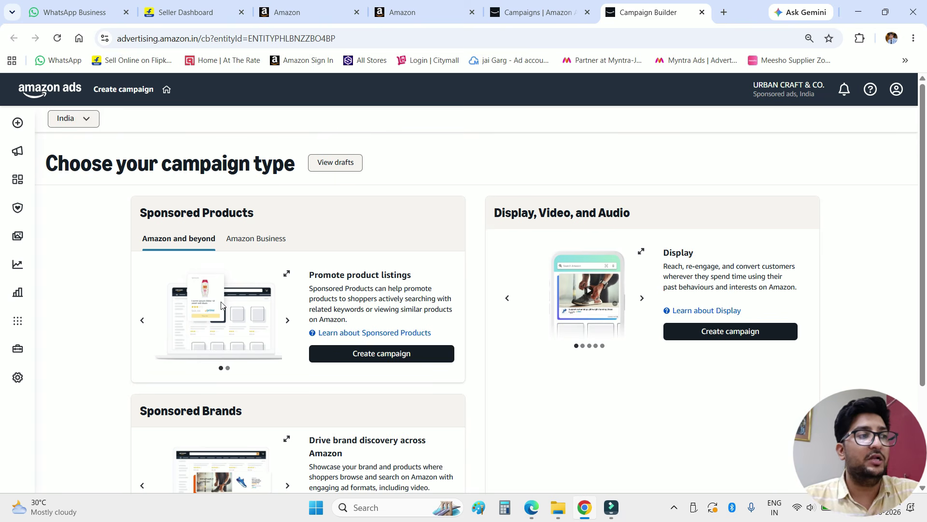
click(287, 320)
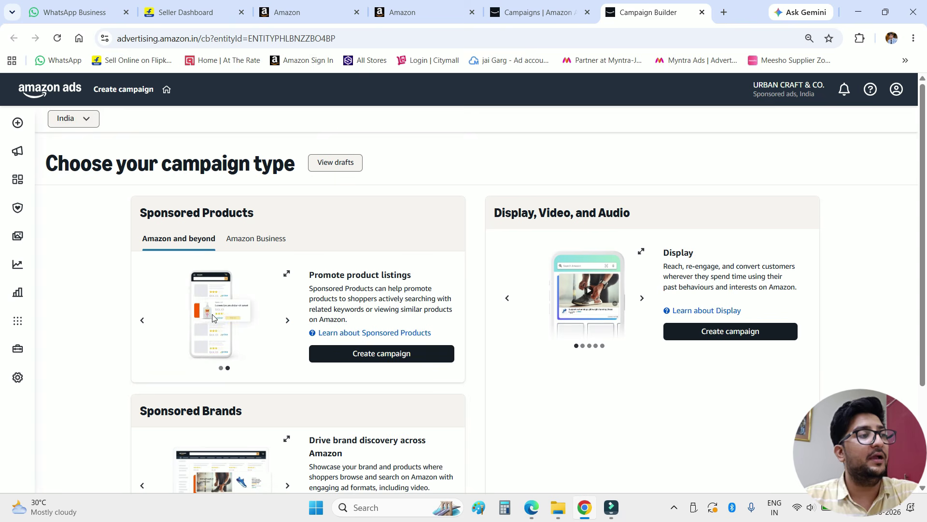
click(287, 320)
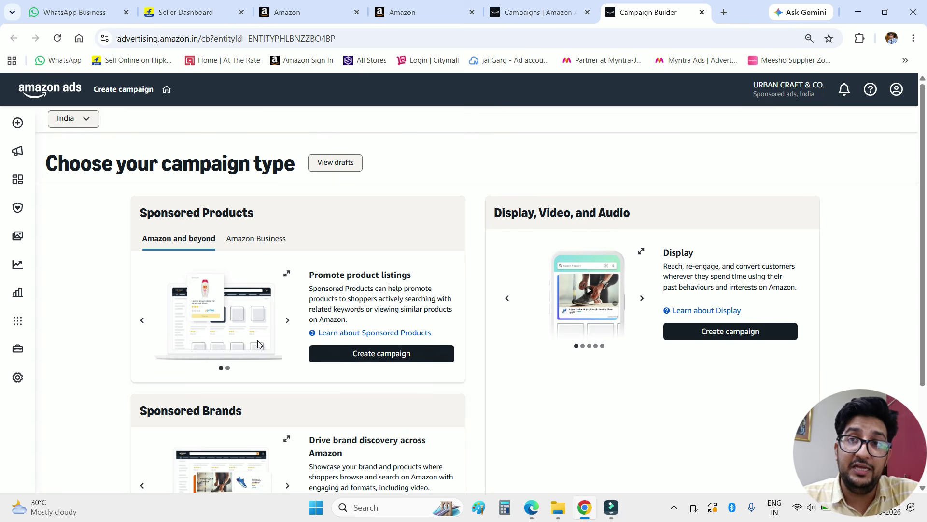
drag(139, 212, 266, 222)
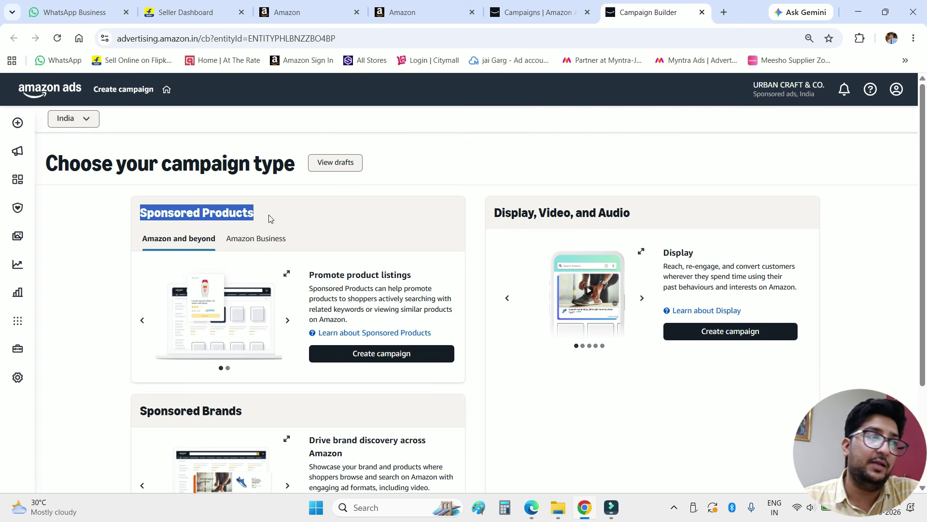
- Examine the Display, Video, and Audio campaign type's description and browse its ad preview images
click(492, 218)
drag(492, 218, 657, 225)
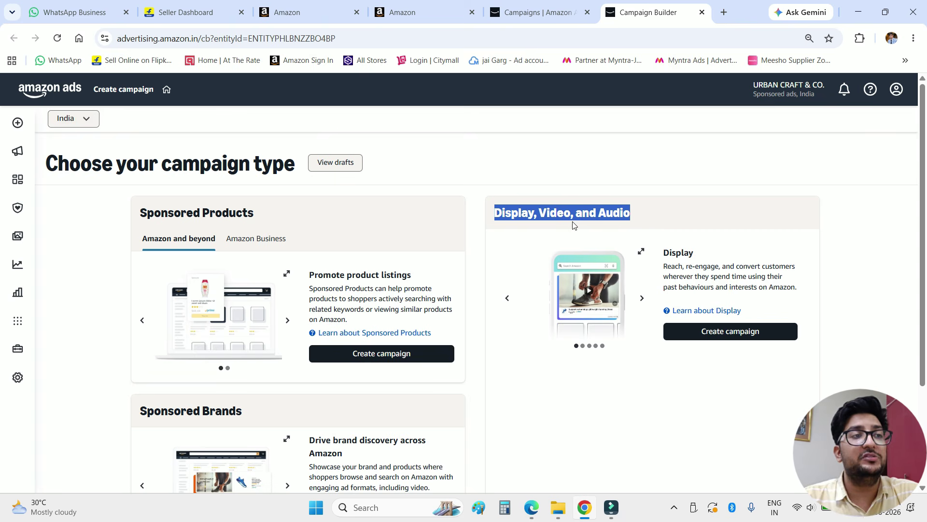
click(696, 217)
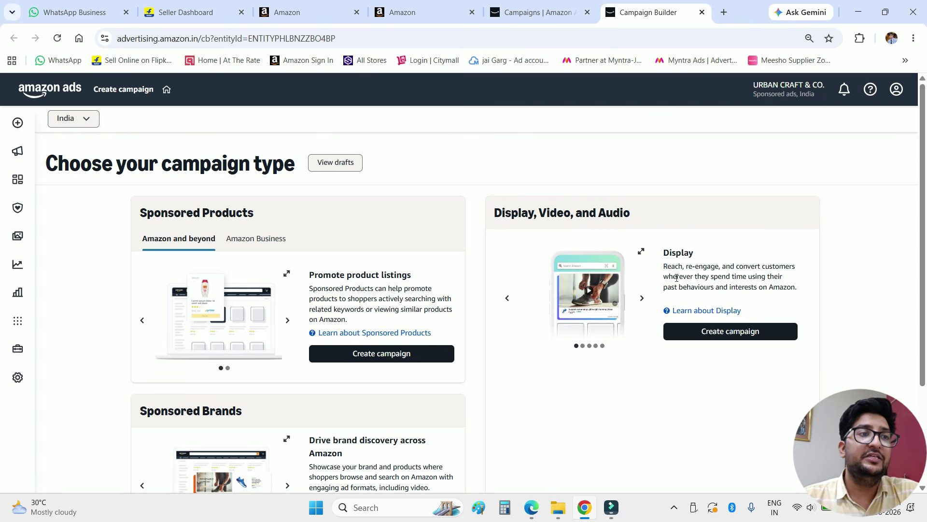
drag(664, 266, 693, 268)
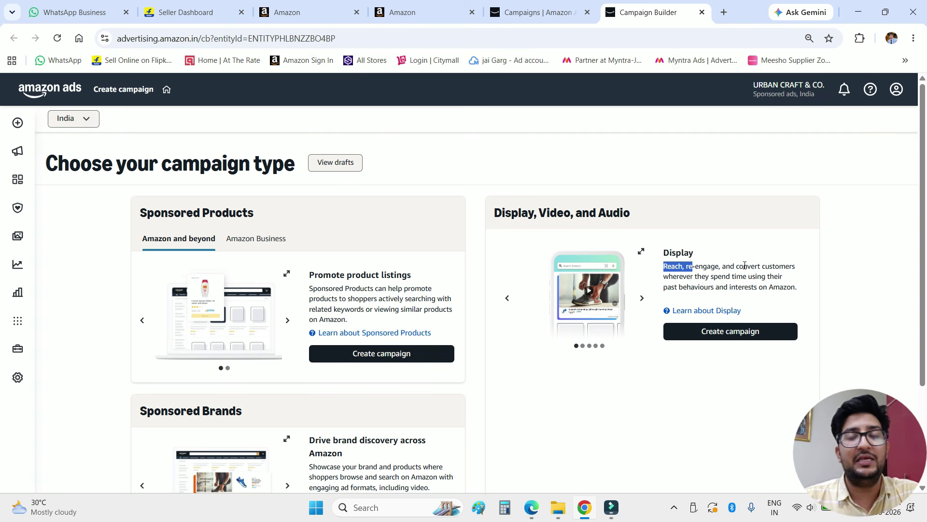
triple_click(607, 219)
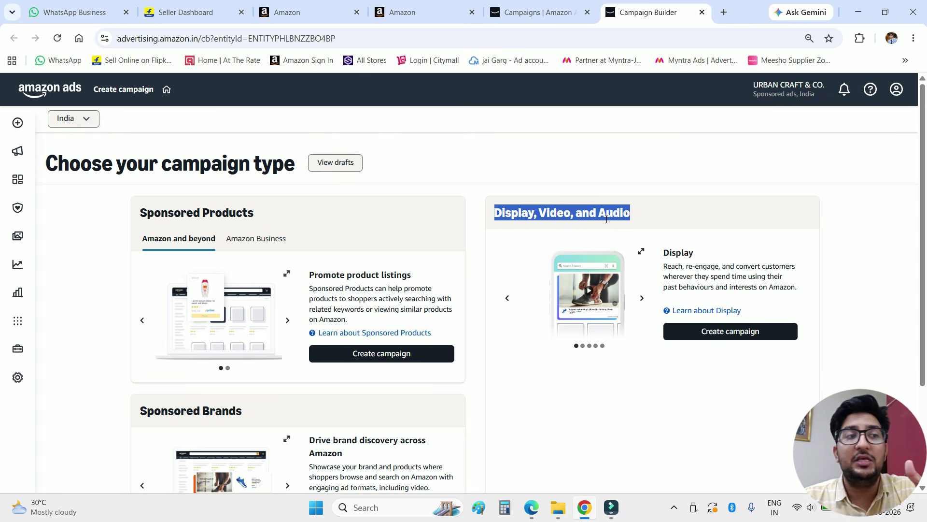
double_click(641, 303)
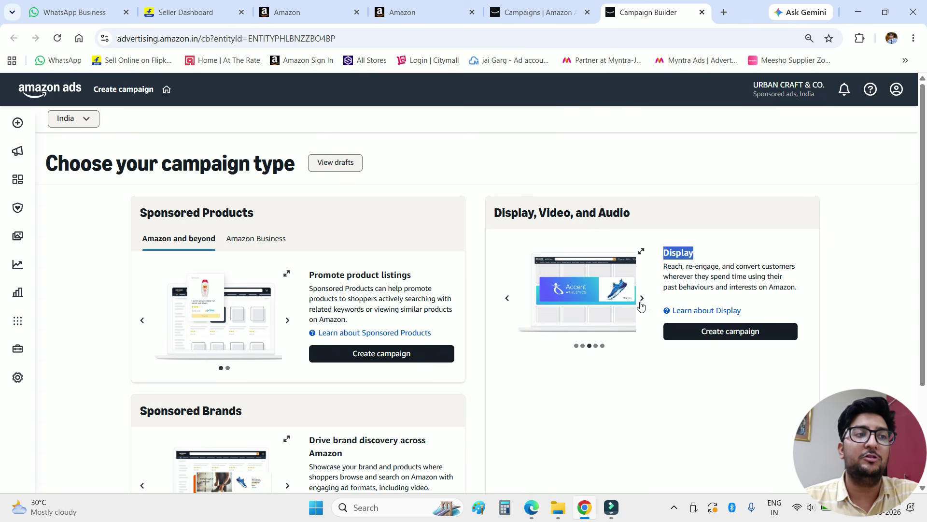
click(863, 279)
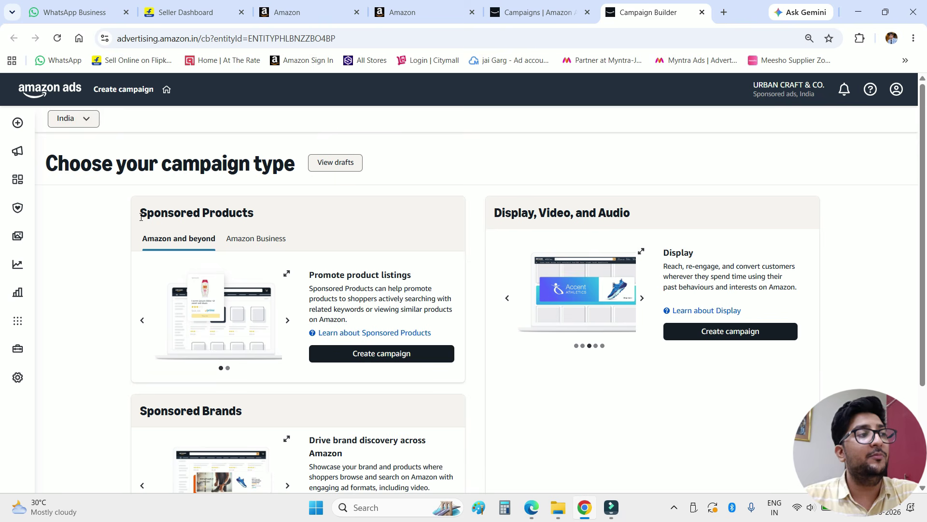
- Examine the Sponsored Brands campaign type and its brand discovery description
drag(139, 213, 269, 217)
scroll(290, 237, down, 3)
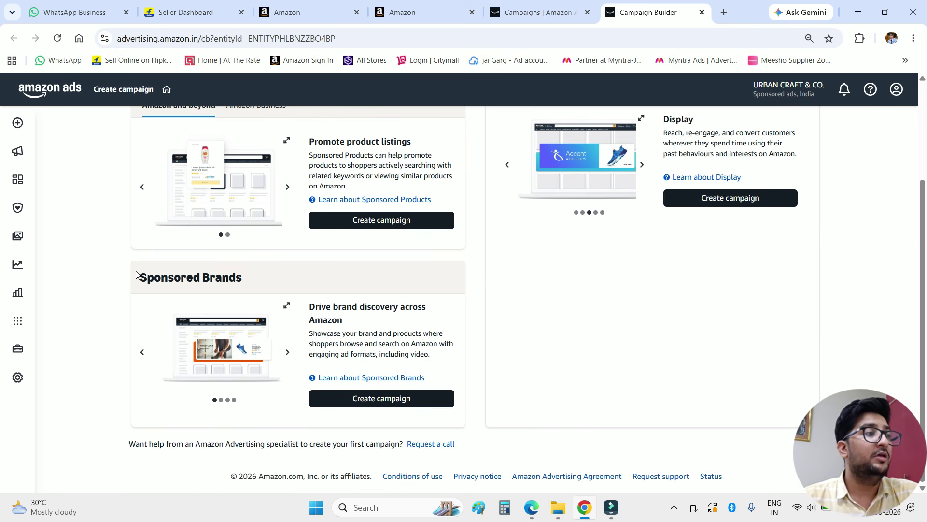
drag(138, 278, 373, 307)
triple_click(206, 279)
click(327, 307)
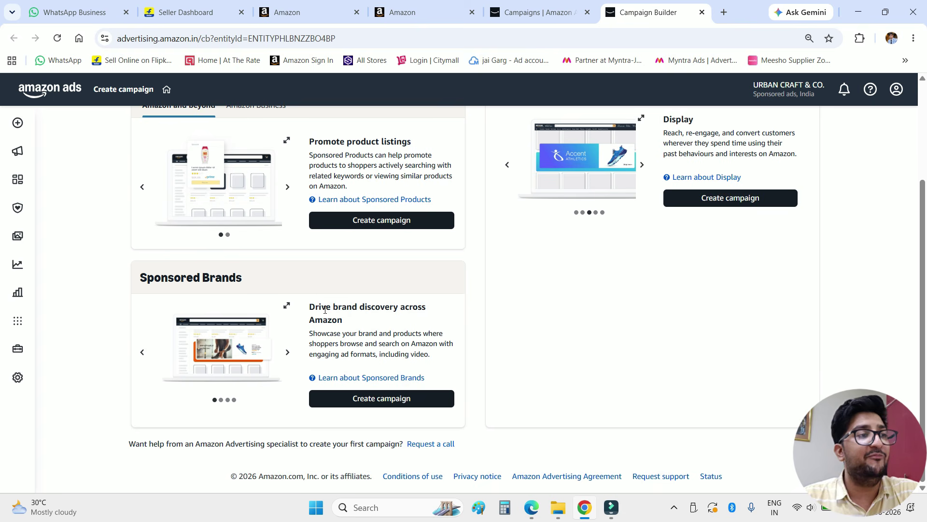
drag(311, 307, 351, 320)
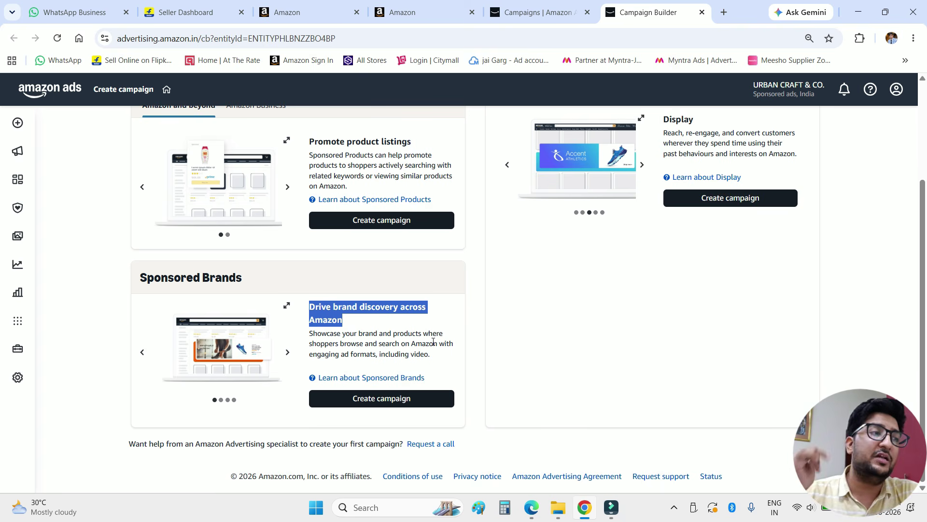
scroll(433, 341, up, 1)
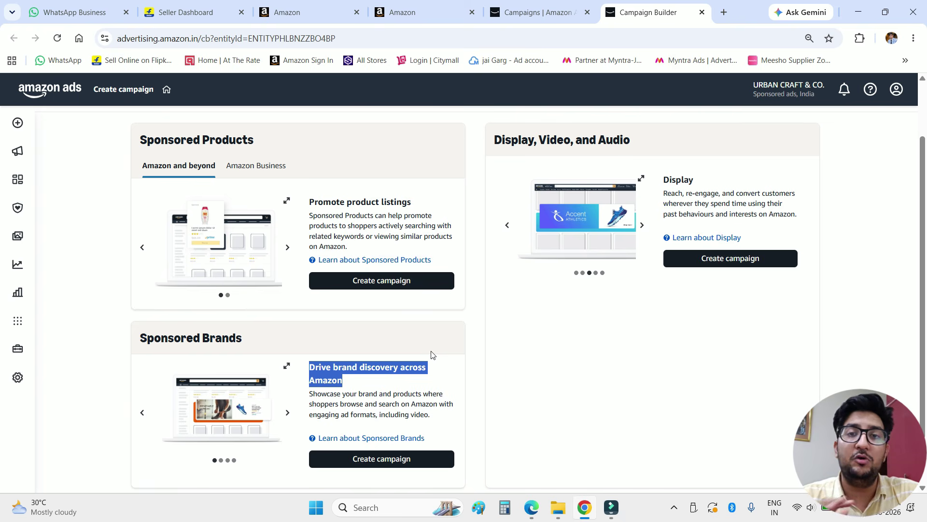
double_click(413, 367)
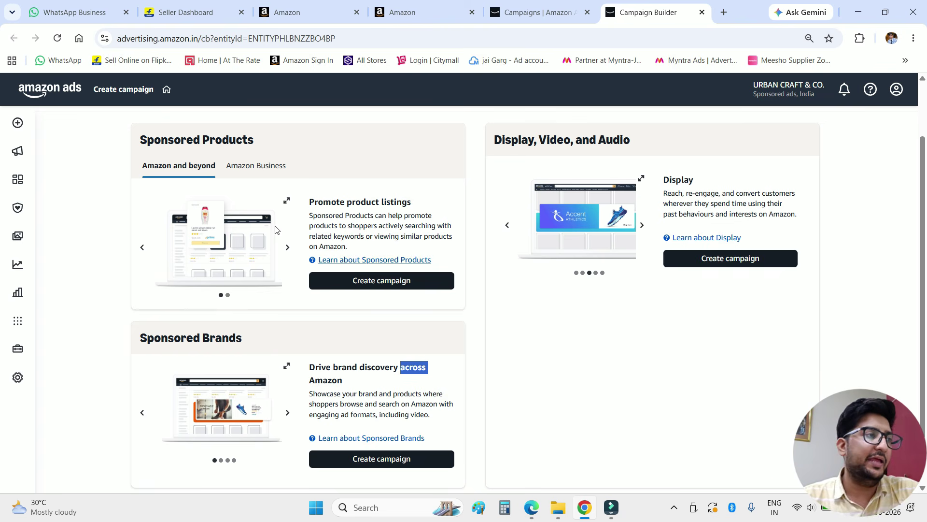
- Compare the Sponsored Products, Display, Video, and Audio, and Sponsored Brands campaign types by highlighting their headings
click(133, 138)
drag(135, 140, 289, 140)
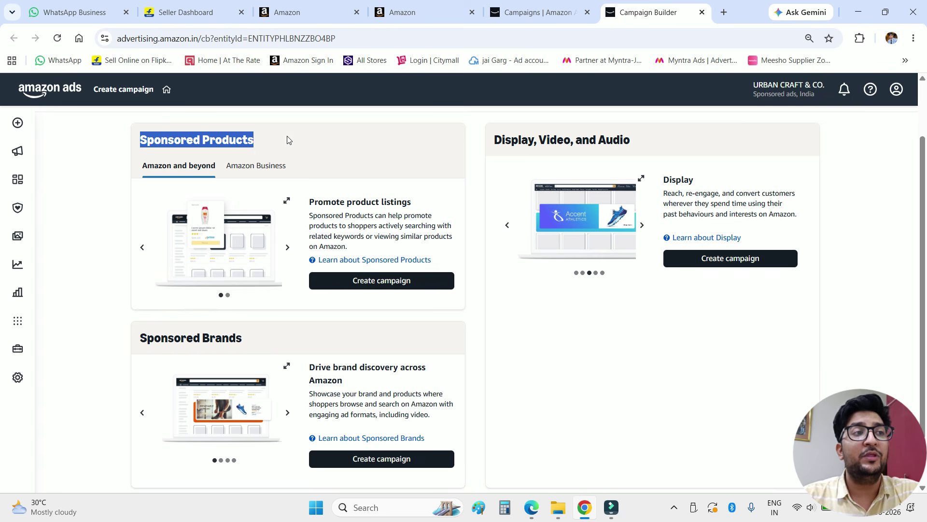
drag(483, 139, 658, 141)
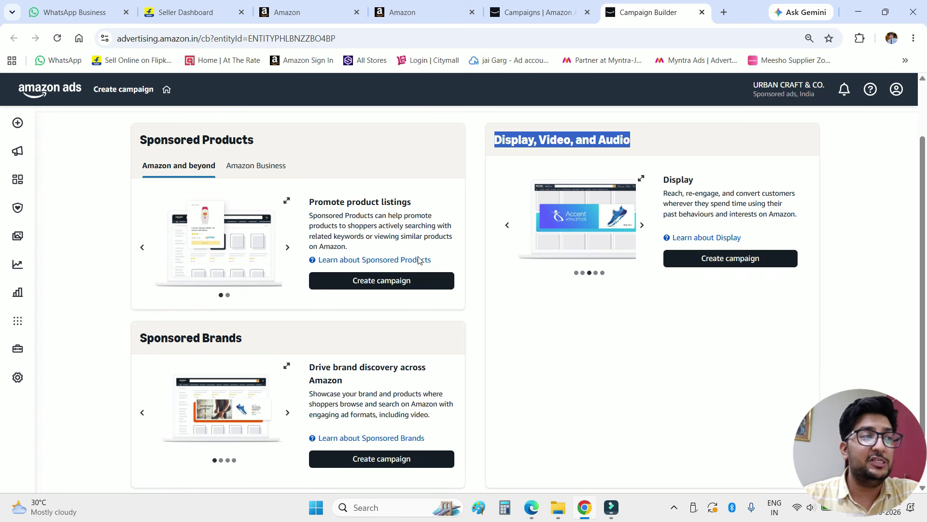
drag(140, 337, 245, 337)
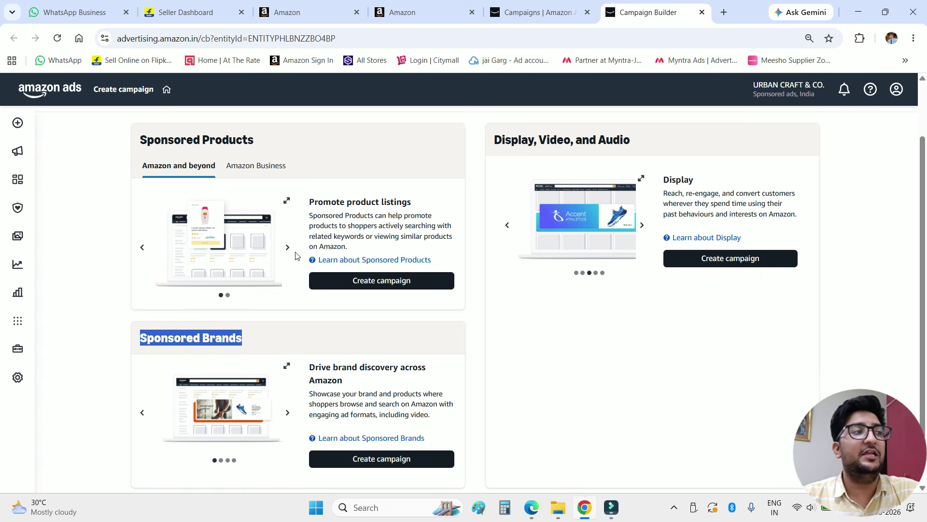
drag(130, 145, 331, 147)
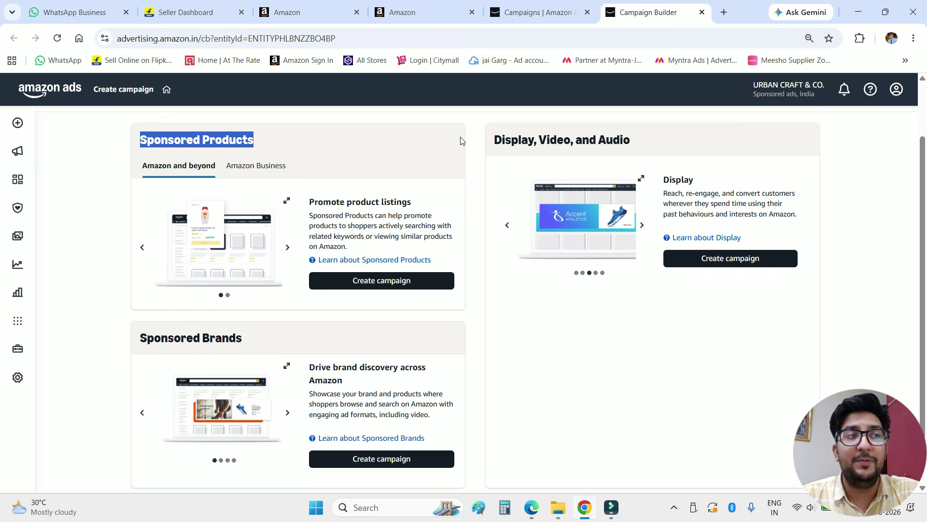
drag(482, 139, 677, 140)
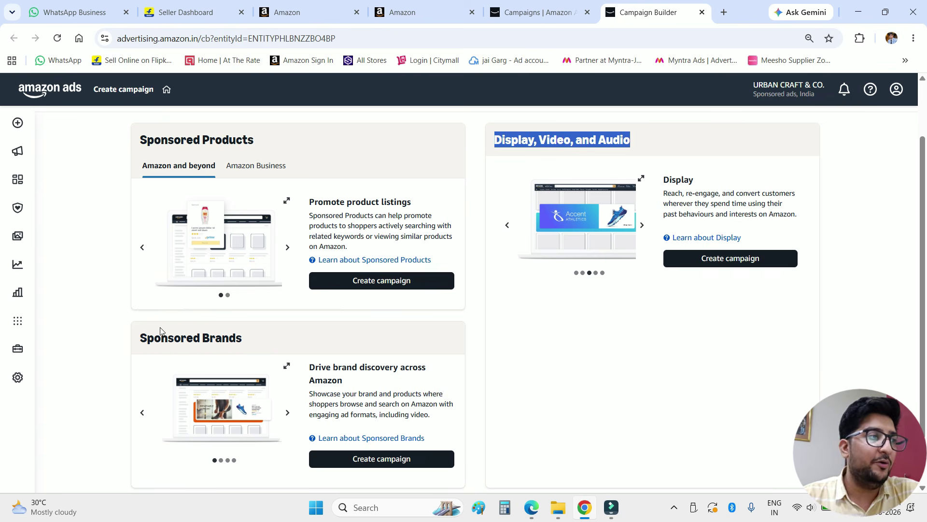
drag(130, 338, 285, 338)
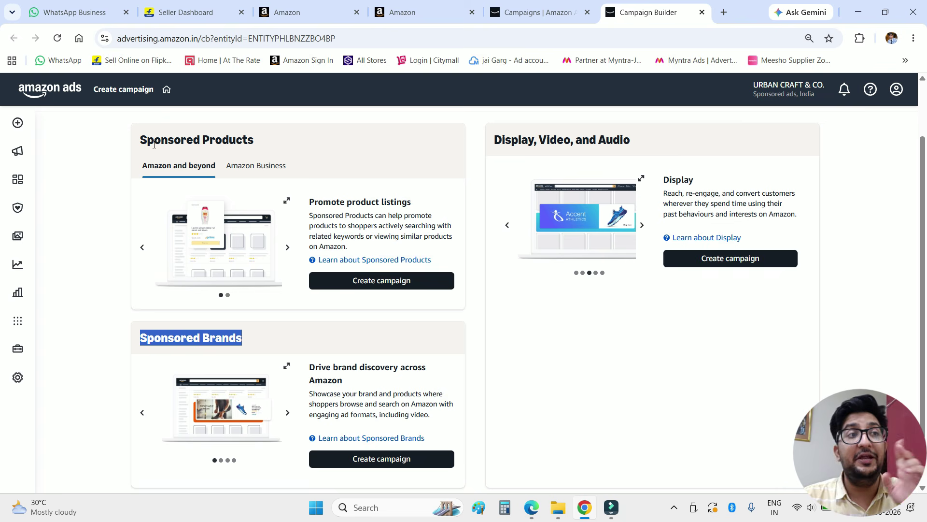
drag(489, 144, 625, 157)
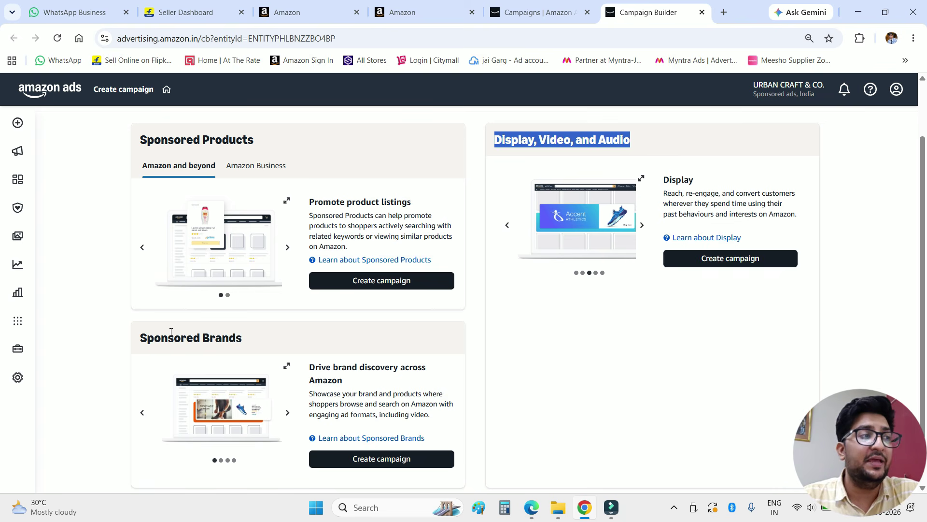
drag(139, 338, 255, 345)
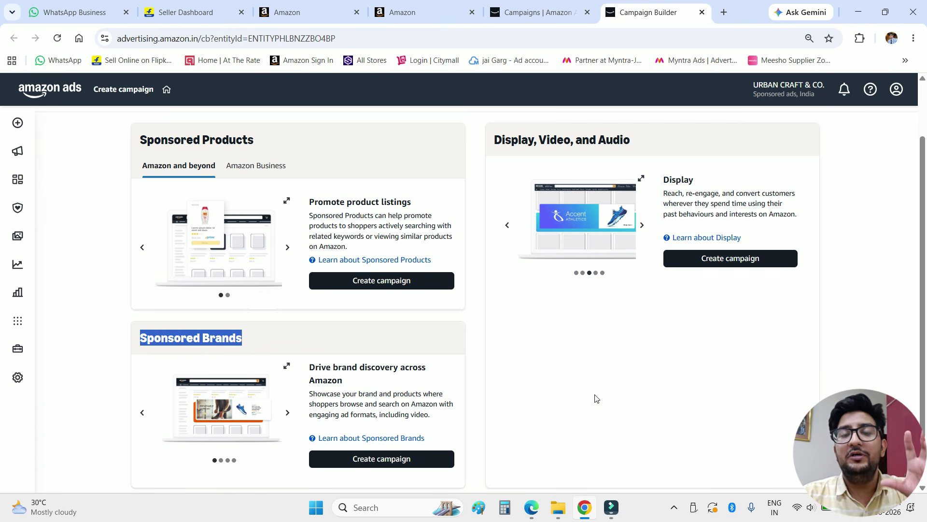
scroll(597, 398, up, 2)
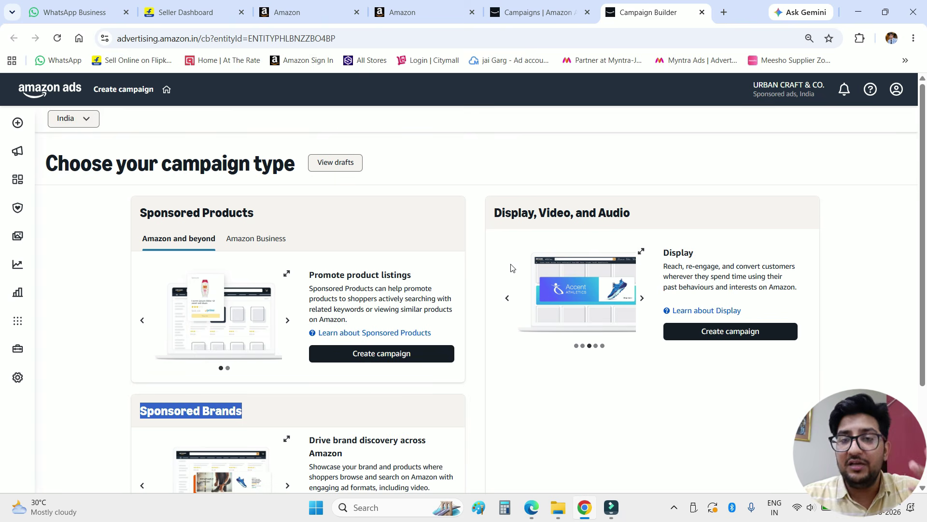
scroll(449, 234, down, 3)
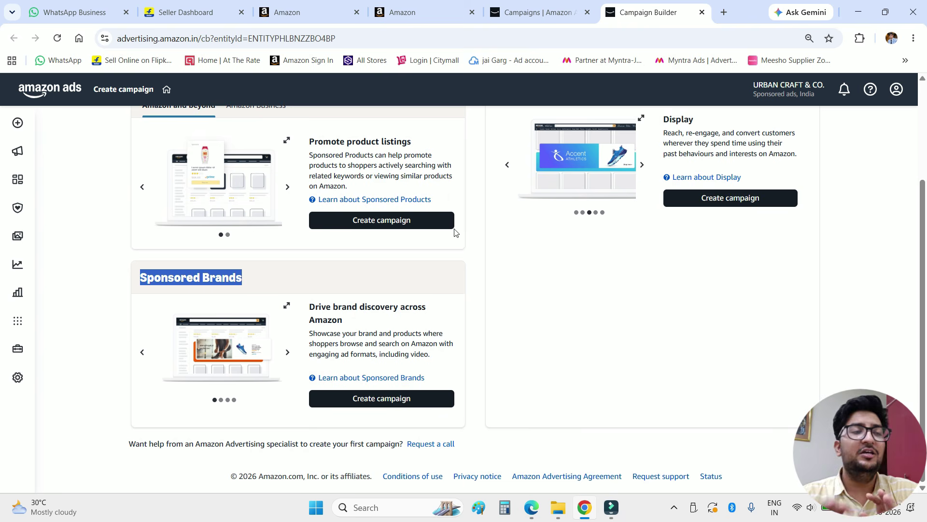